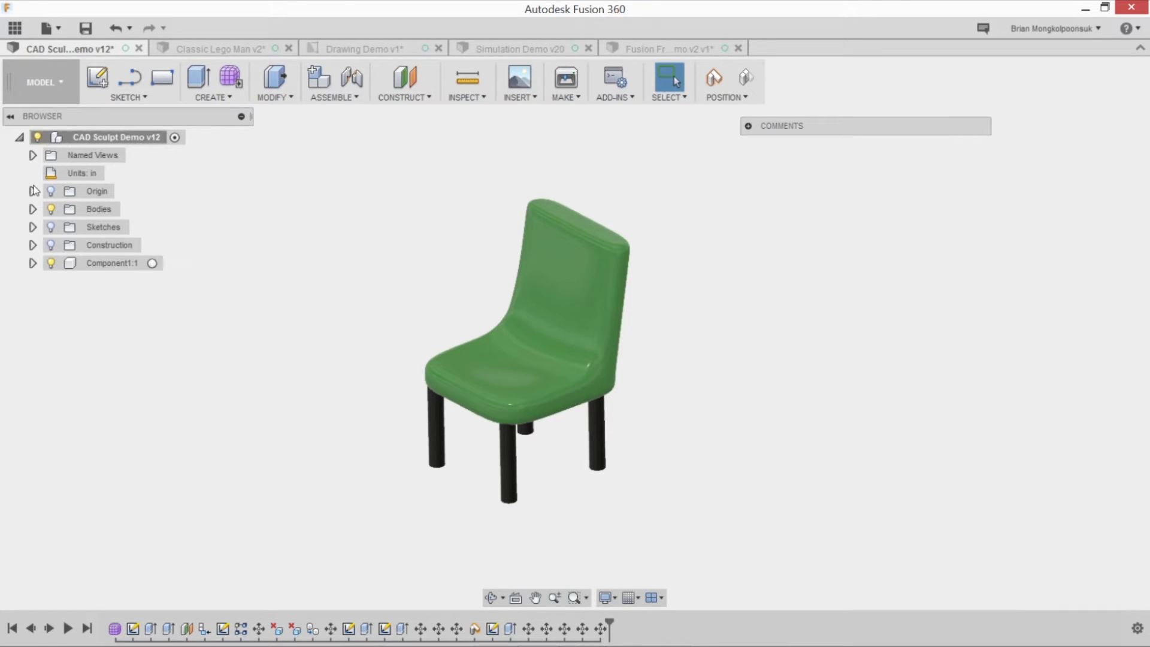
Create a new design and start a form in the Sculpt environment
left_click(52, 28)
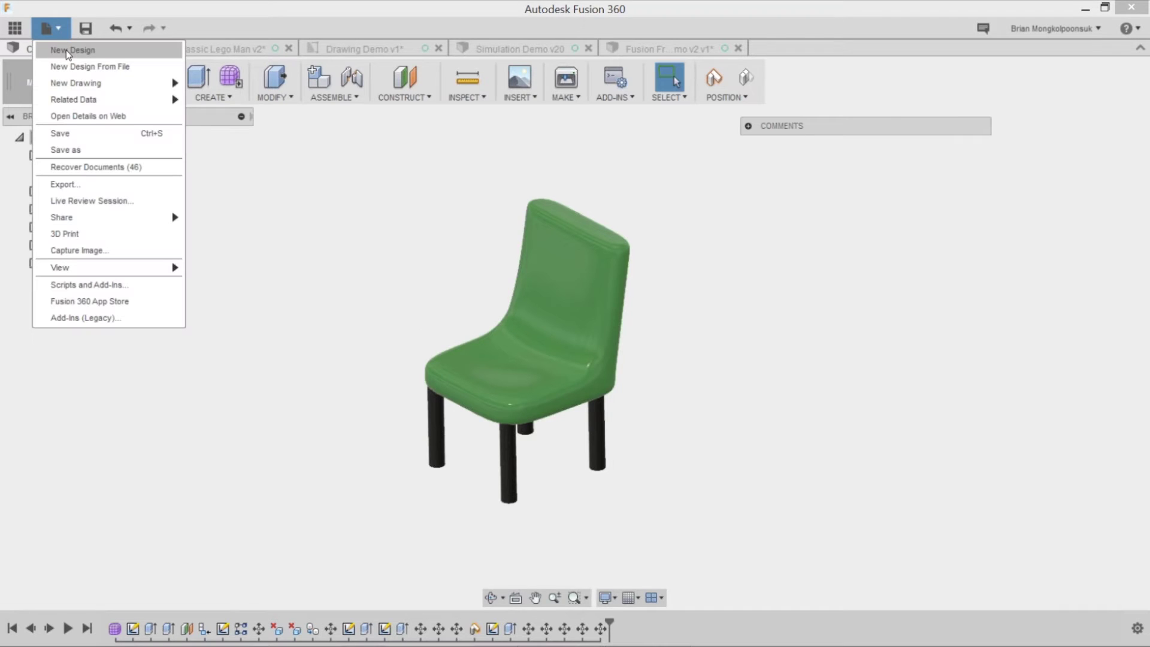
left_click(65, 49)
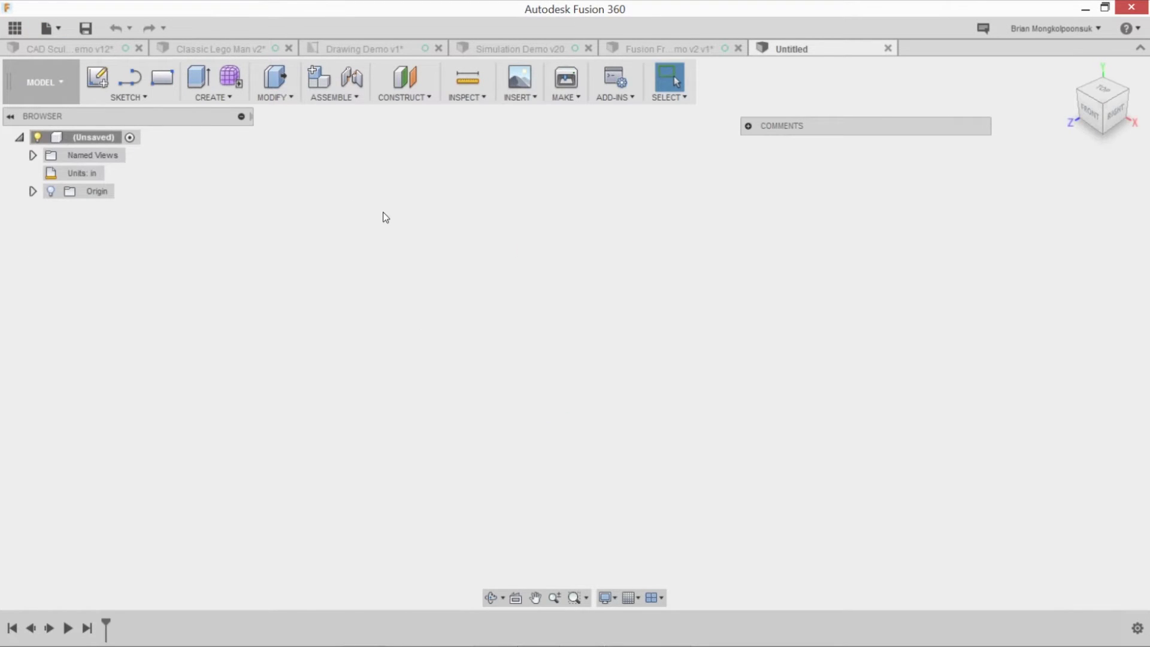
left_click(237, 81)
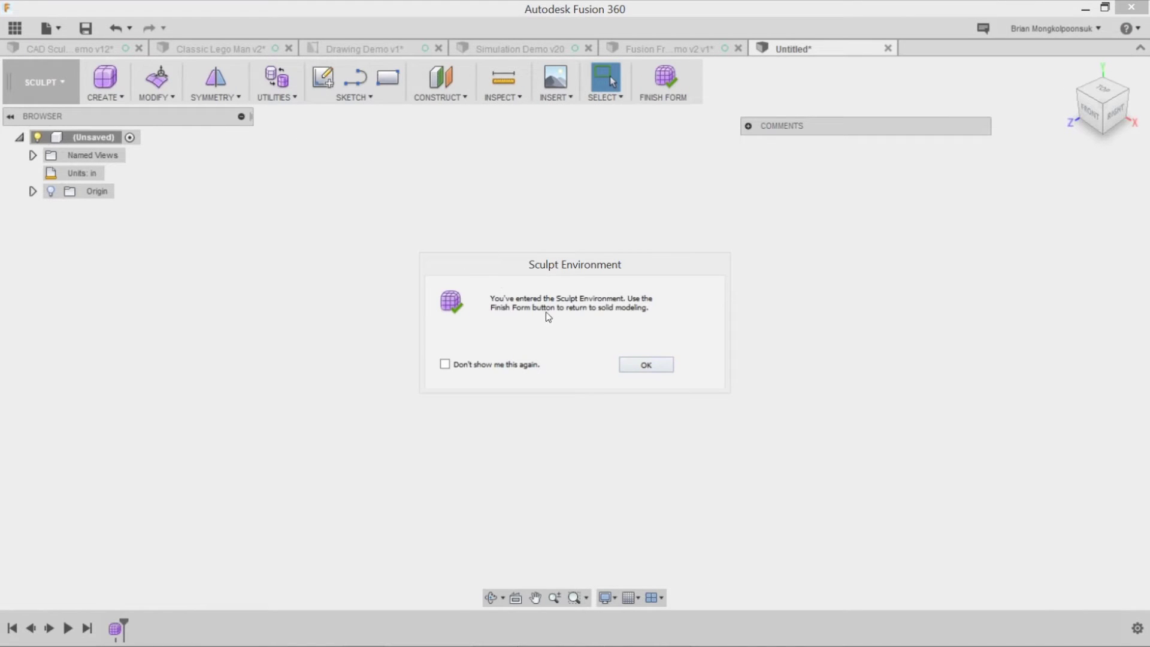
left_click(649, 365)
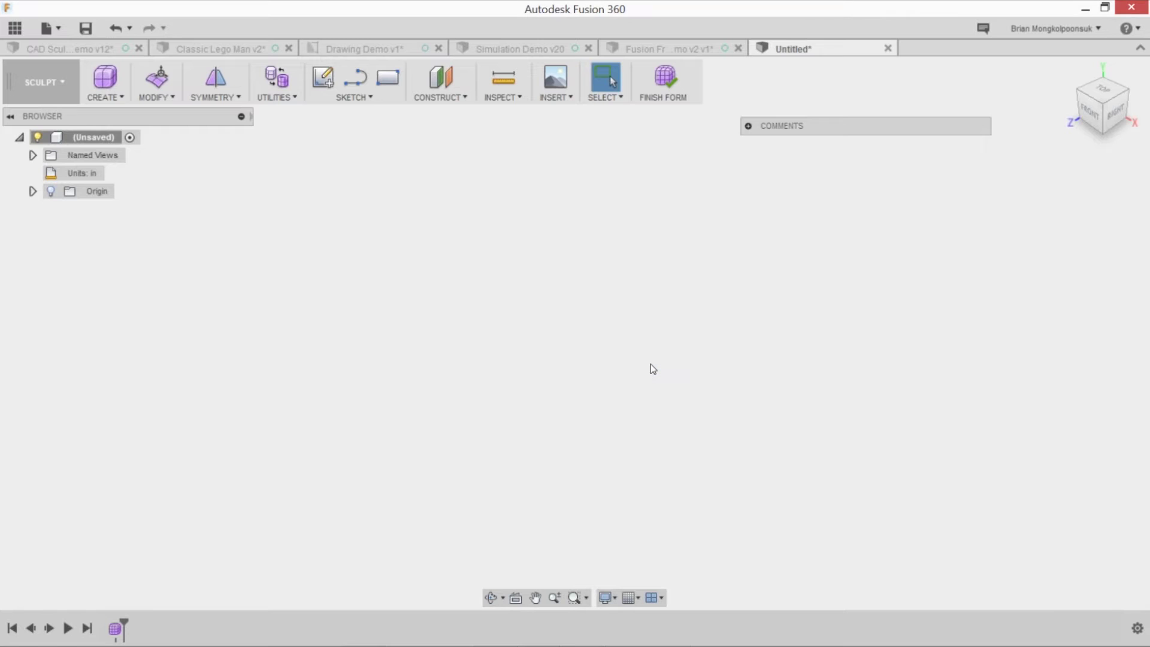
Start a T-Spline box on the horizontal ground plane, centred on the origin, with a 16 by 16 in base
left_click(105, 96)
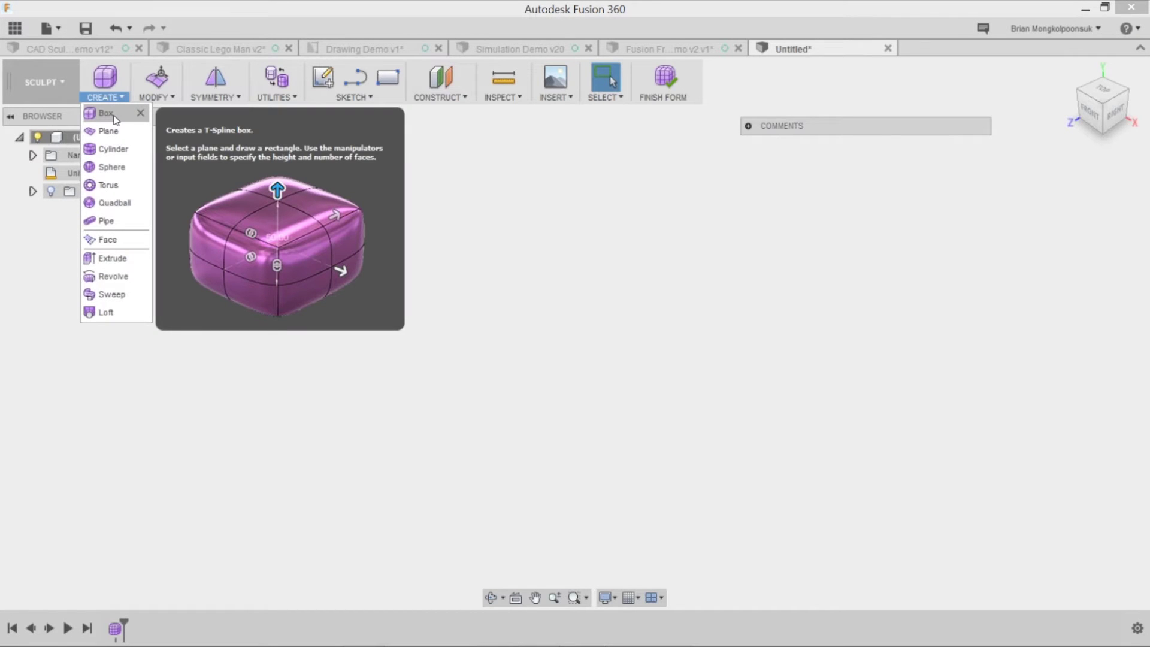
left_click(106, 113)
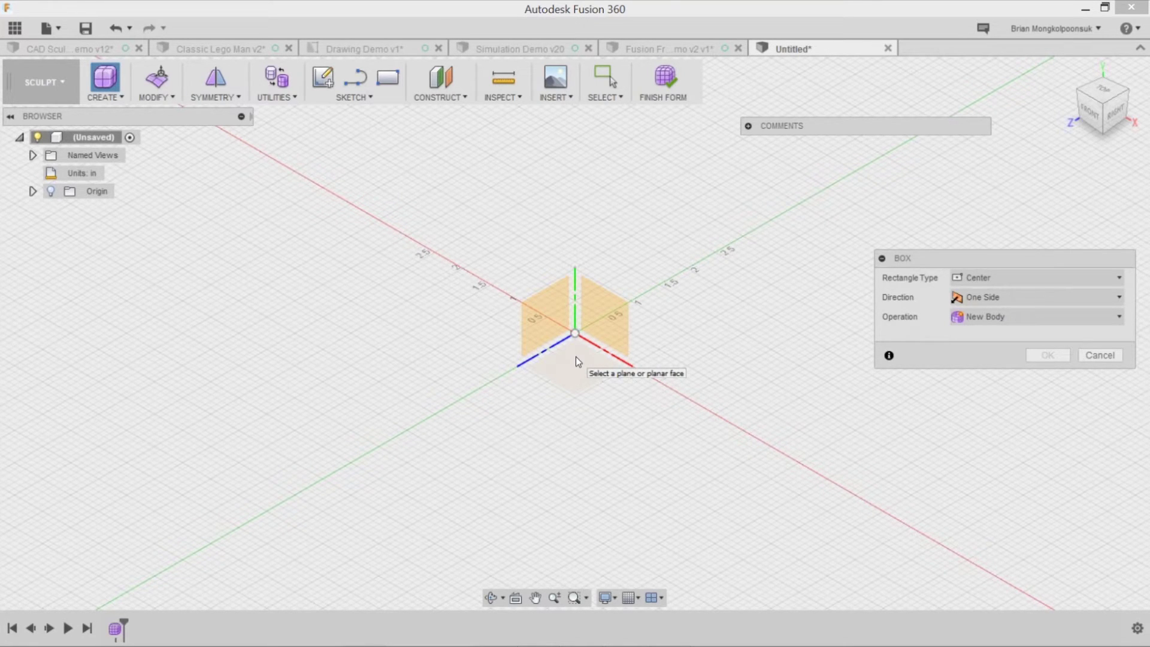
left_click(576, 357)
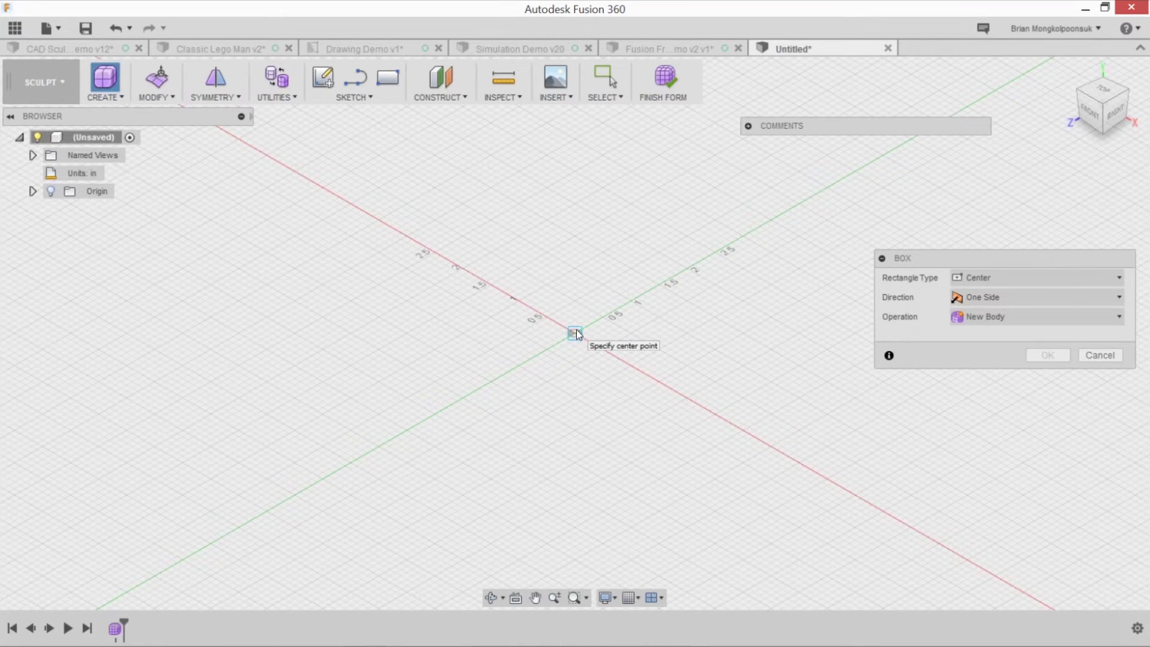
left_click(576, 333)
type("16")
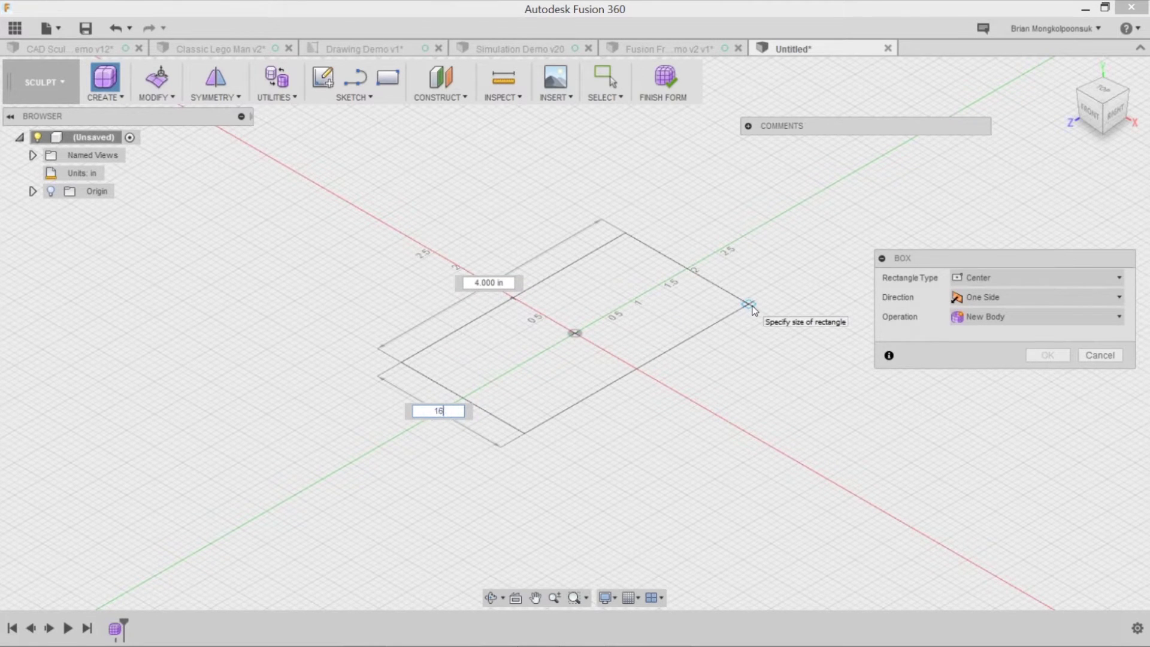
key("Tab")
type("16")
key("Return")
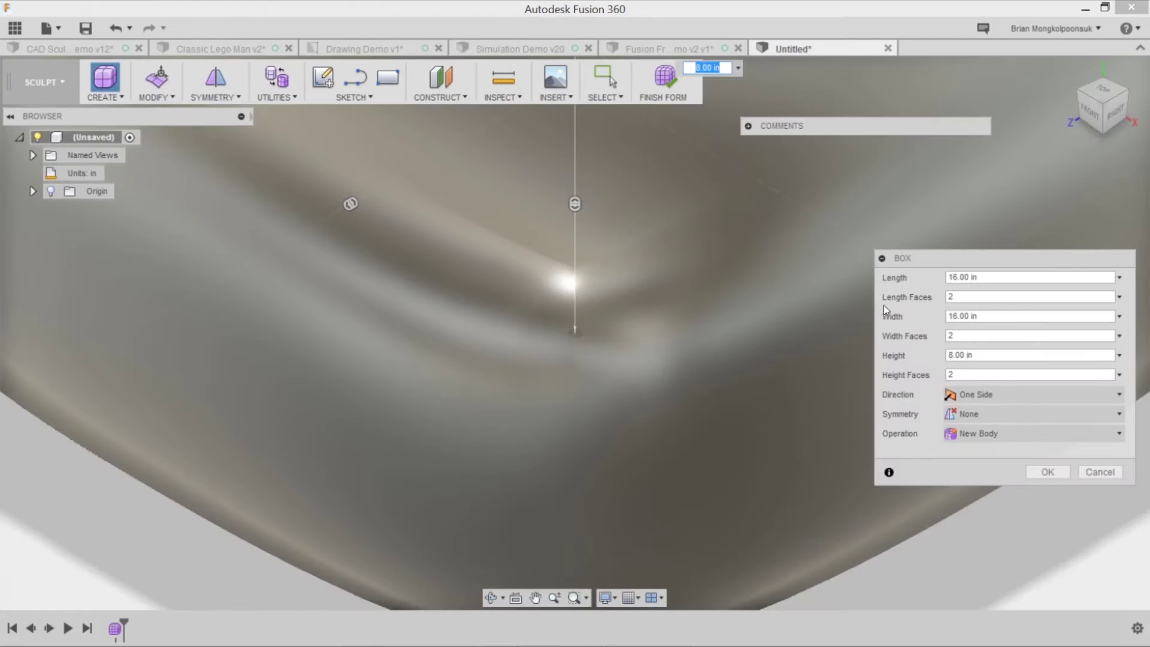
Set the visual style to Shaded with Visible Edges Only for the box preview
scroll(503, 341, "down", 1)
scroll(489, 346, "down", 6)
scroll(602, 403, "down", 3)
scroll(555, 294, "up", 3)
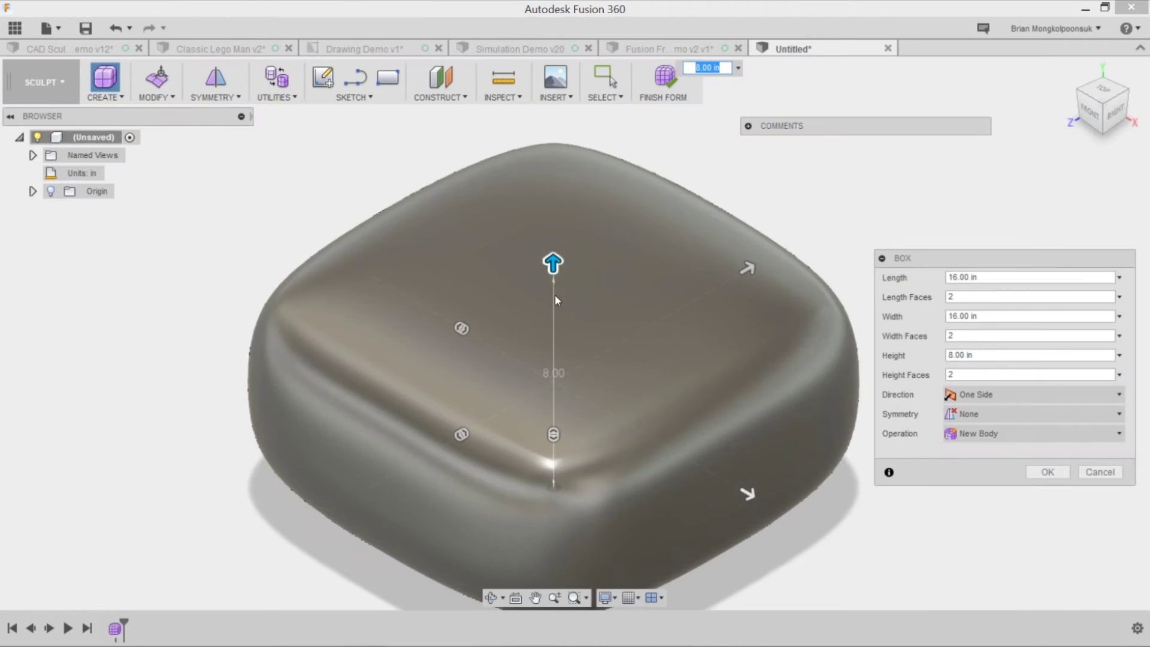
scroll(555, 293, "down", 2)
scroll(613, 381, "up", 1)
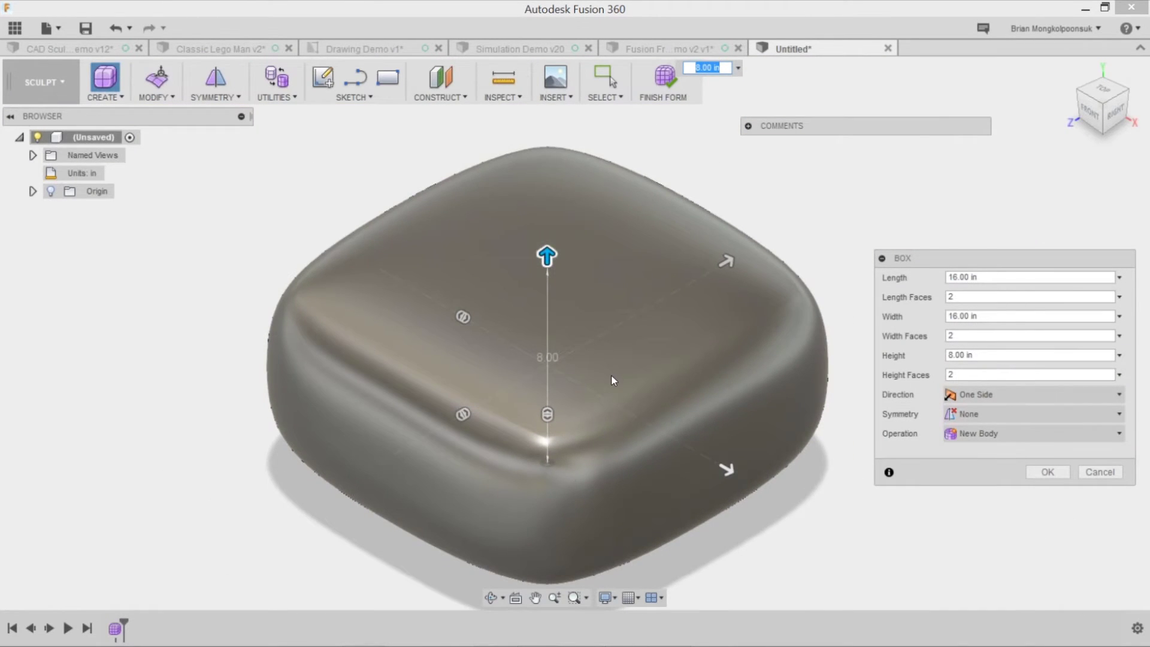
left_click(604, 597)
mouse_move(627, 462)
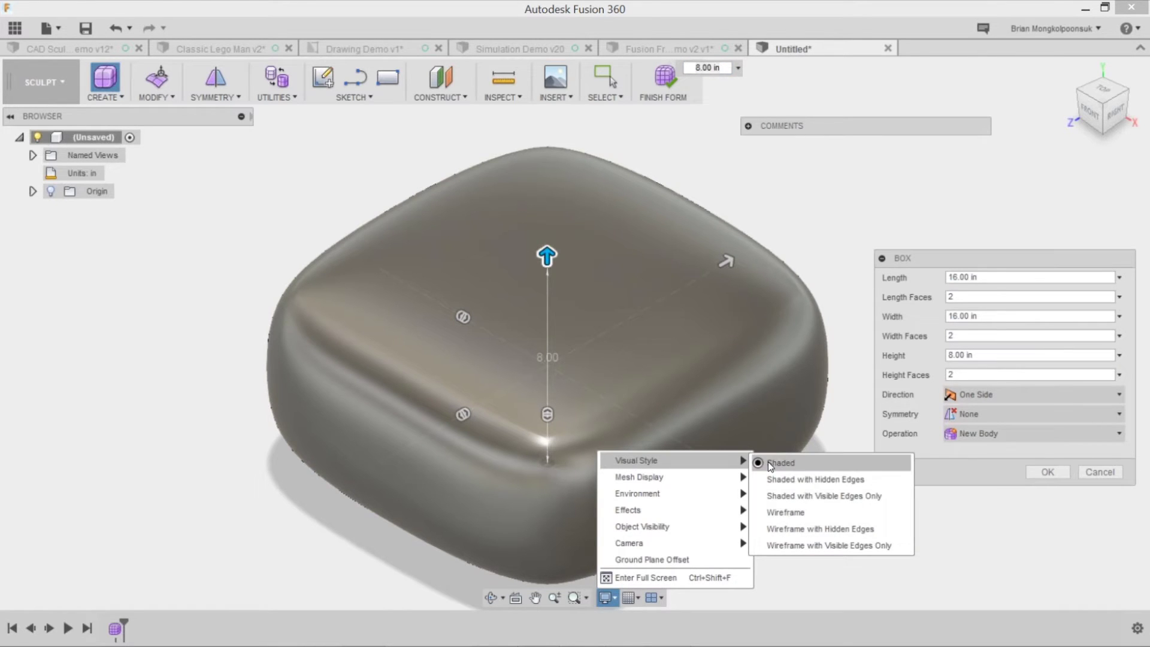
left_click(789, 496)
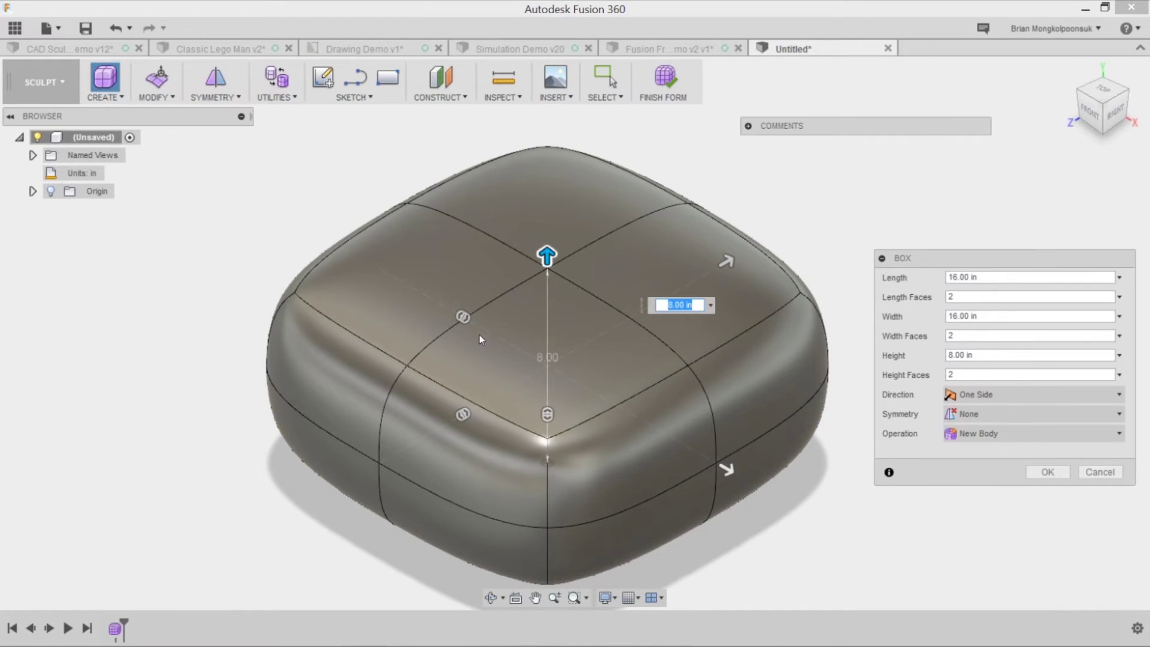
Give the box 5 length faces and 4 width faces, reduce its height to 4 in, and create it
left_click_drag(469, 317, 502, 344)
left_click_drag(475, 408, 493, 395)
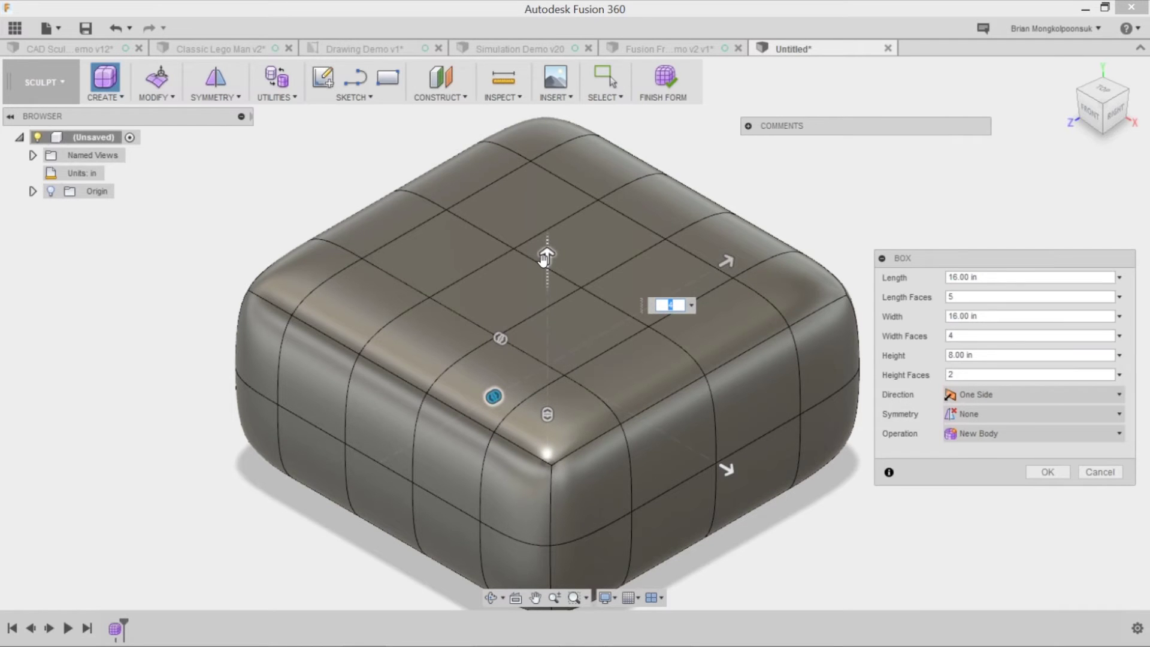
left_click_drag(545, 257, 549, 353)
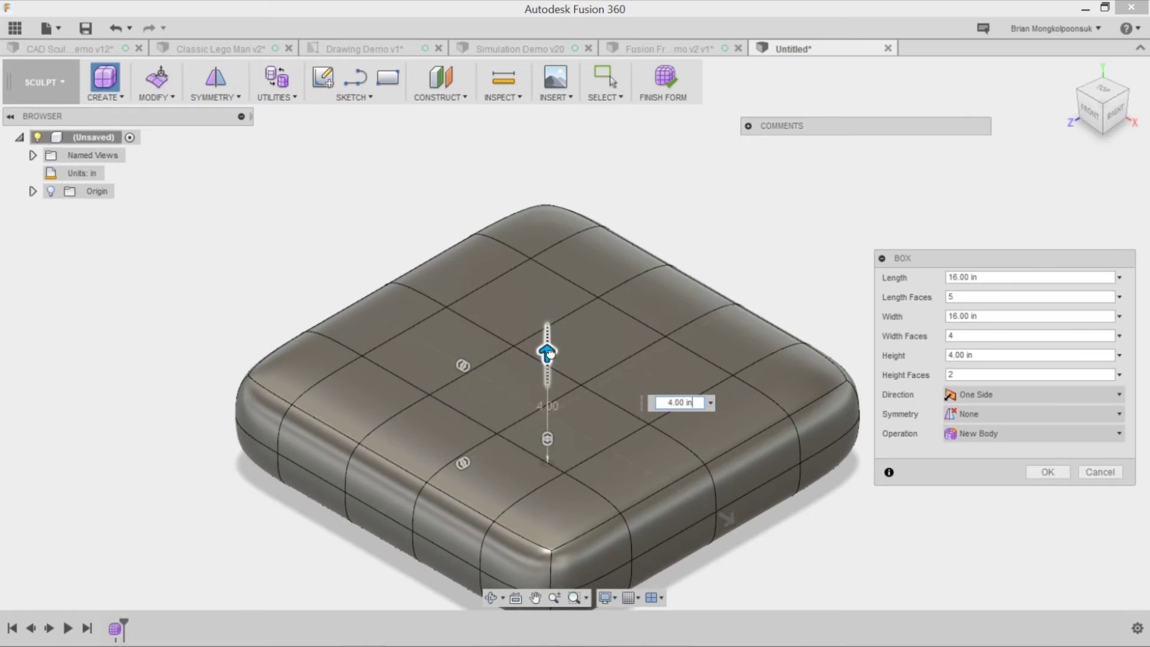
left_click(1047, 472)
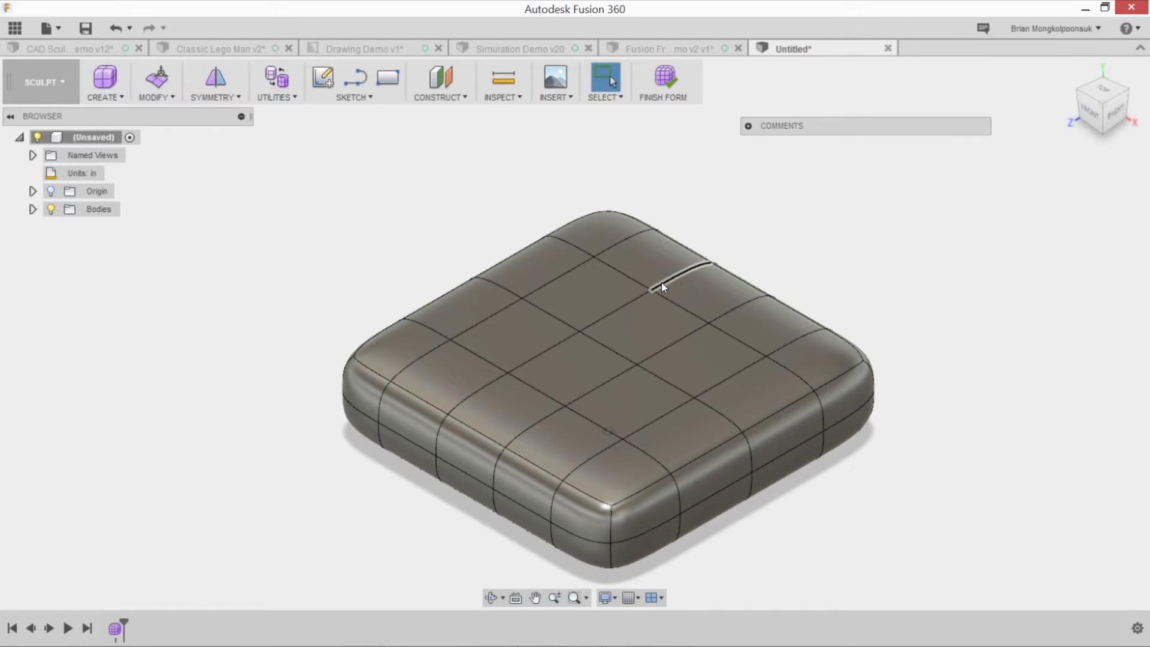
Extrude the five top faces along the seat's rear edge 21 in upward with Edit Form to make the backrest
left_click(626, 243)
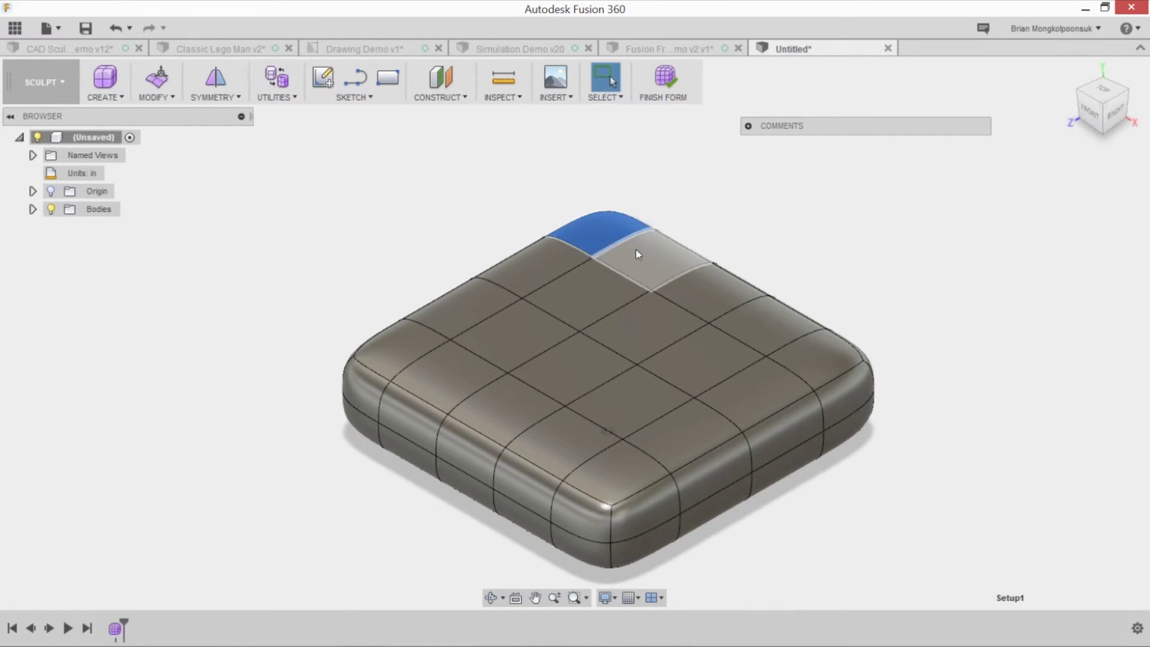
left_click(645, 256, "ctrl")
left_click(726, 288, "ctrl")
left_click(760, 322, "ctrl")
left_click(820, 352, "ctrl")
scroll(754, 409, "down", 2)
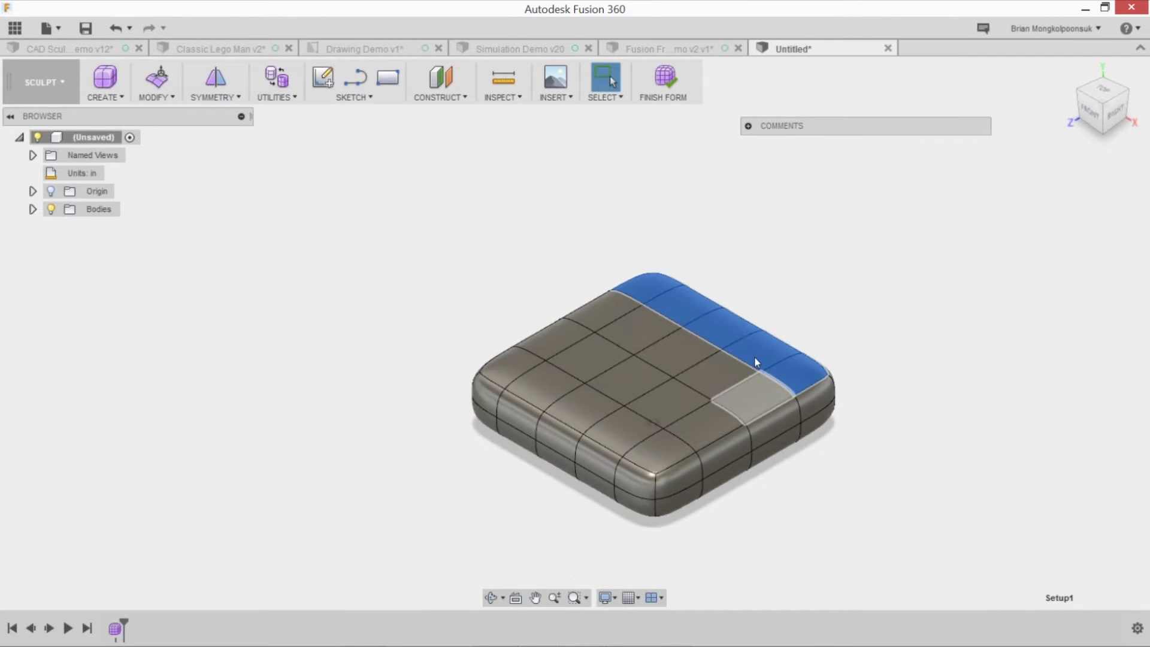
right_click(734, 268)
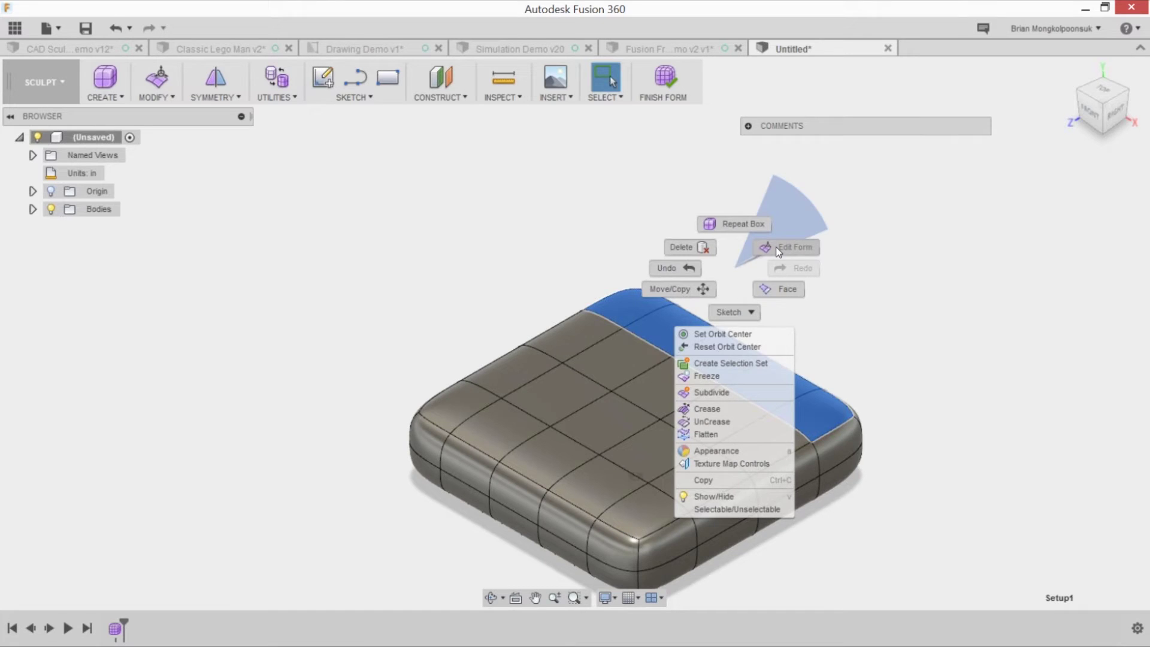
left_click(775, 247)
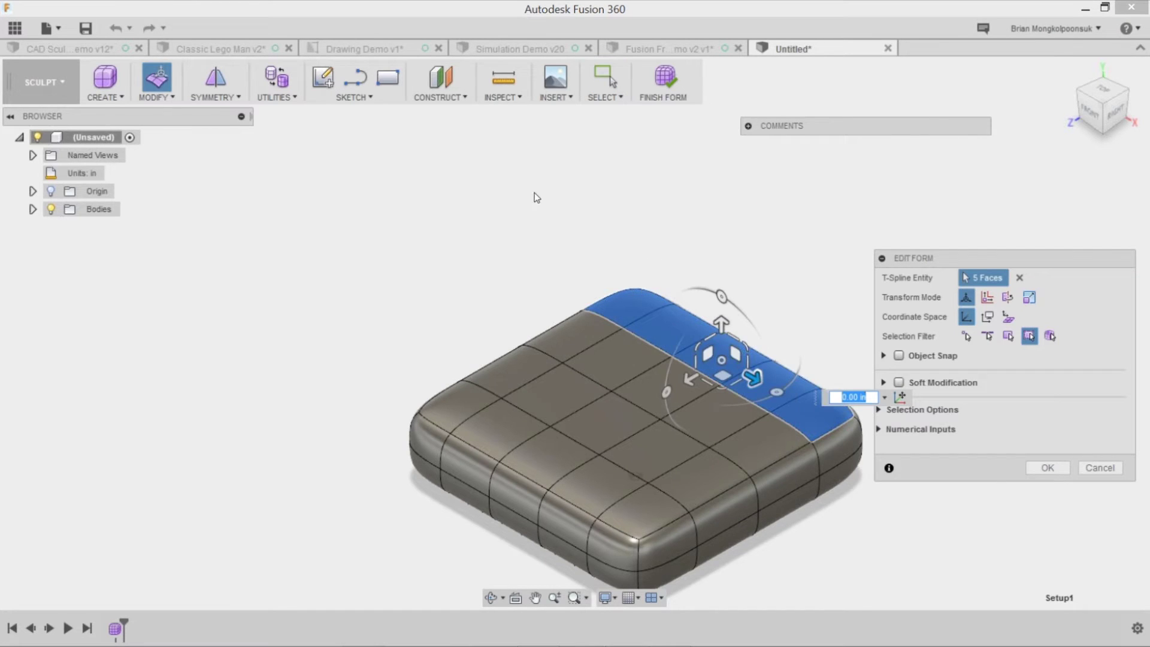
scroll(623, 222, "down", 1)
scroll(624, 221, "up", 1)
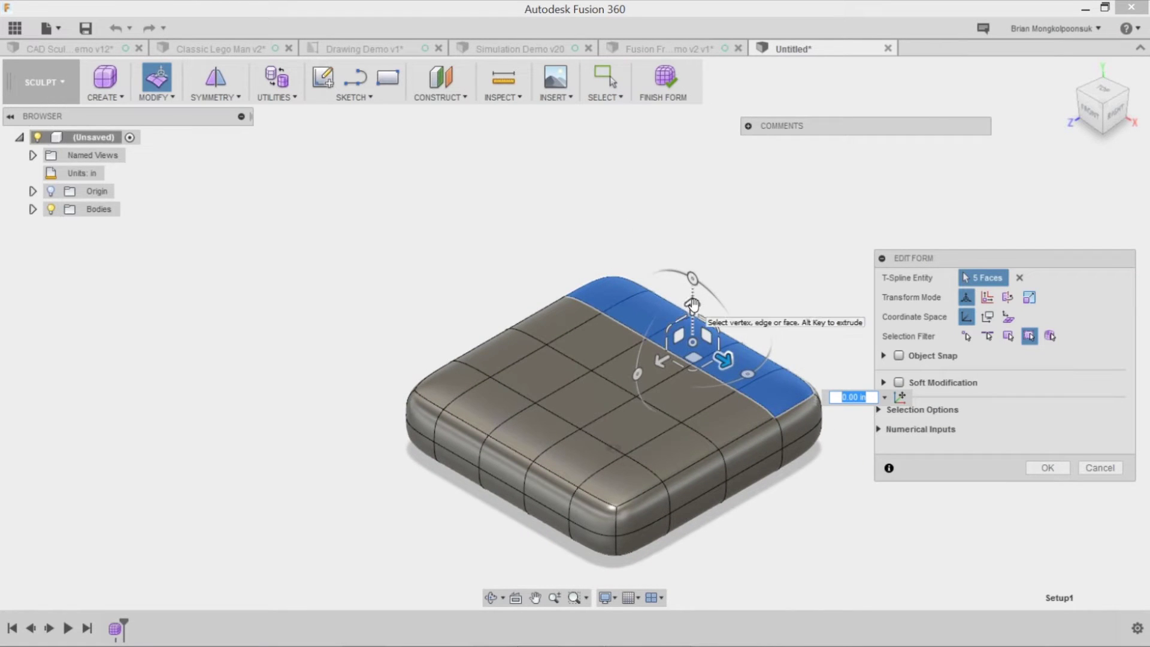
mouse_move(691, 304)
left_mouse_down()
mouse_move(690, 129)
mouse_move(709, 309)
left_mouse_up()
scroll(682, 407, "down", 3)
scroll(646, 257, "up", 4)
scroll(646, 257, "down", 3)
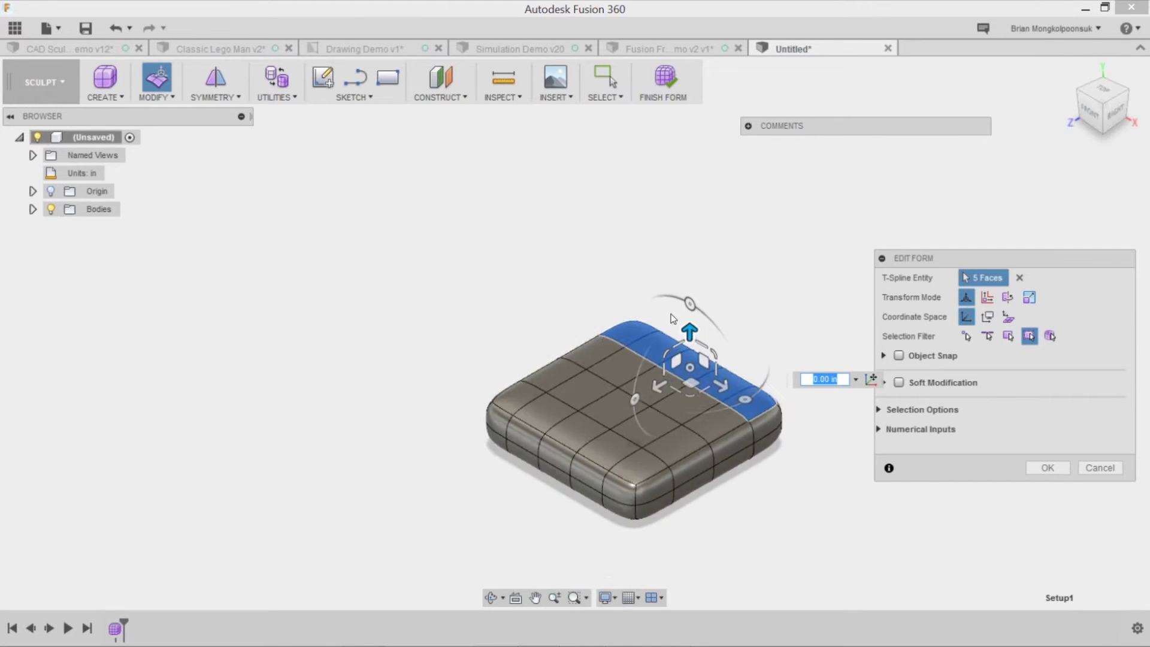
scroll(671, 323, "up", 2)
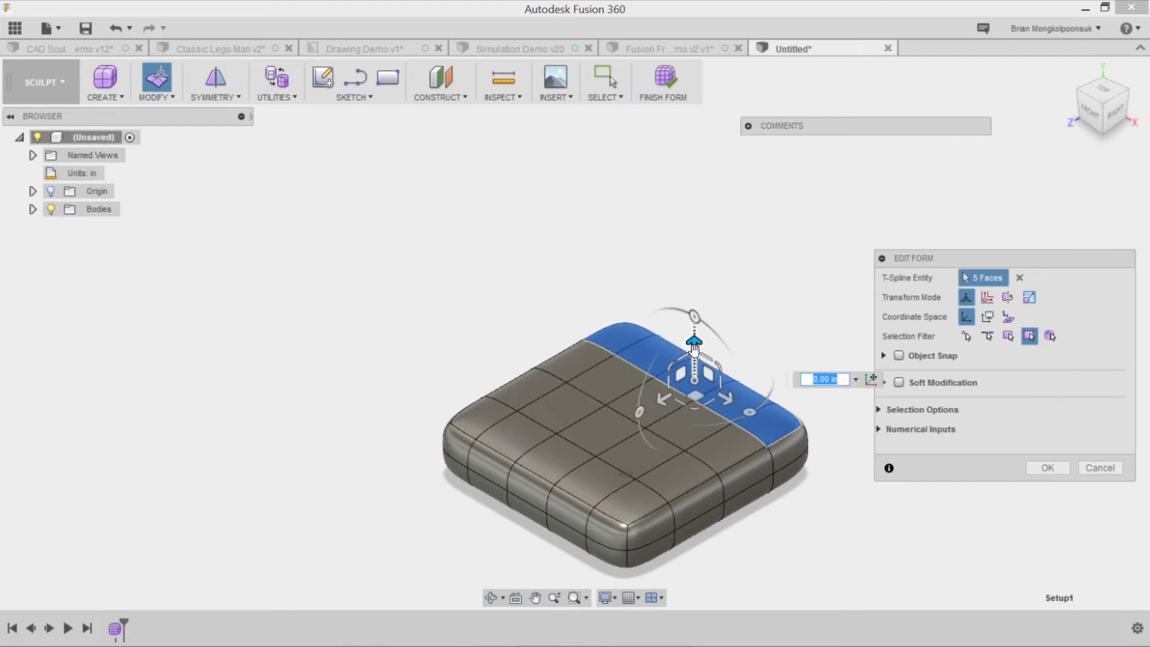
left_click_drag(693, 347, 652, 117)
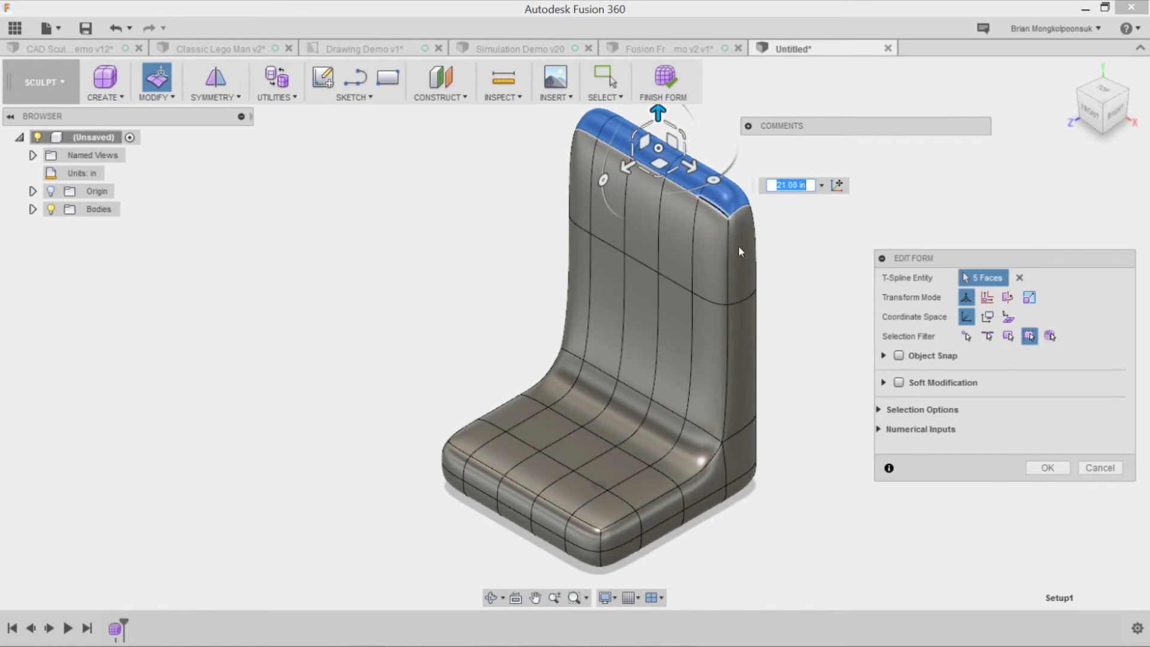
left_click(1033, 466)
From the right view, tilt the whole backrest by -15 degrees and shift it about 3.16 in backward and 0.31 in down using Edit Form
mouse_move(857, 359)
middle_mouse_down("shift")
mouse_move(877, 342)
mouse_move(869, 353)
middle_mouse_up("shift")
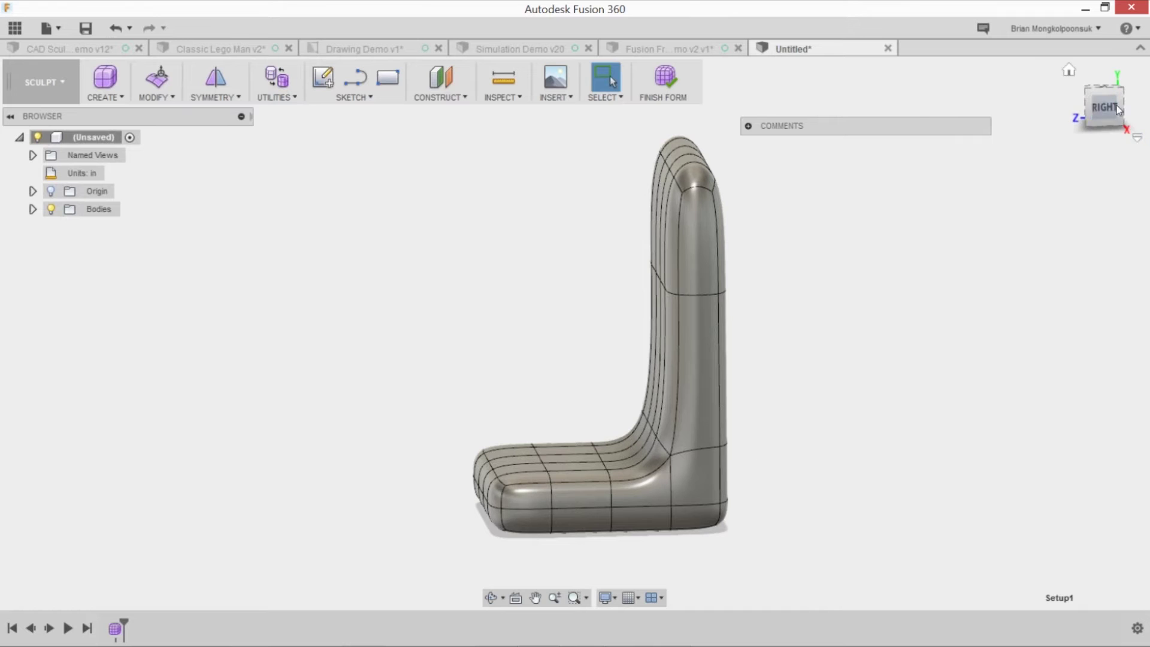
left_click(1081, 122)
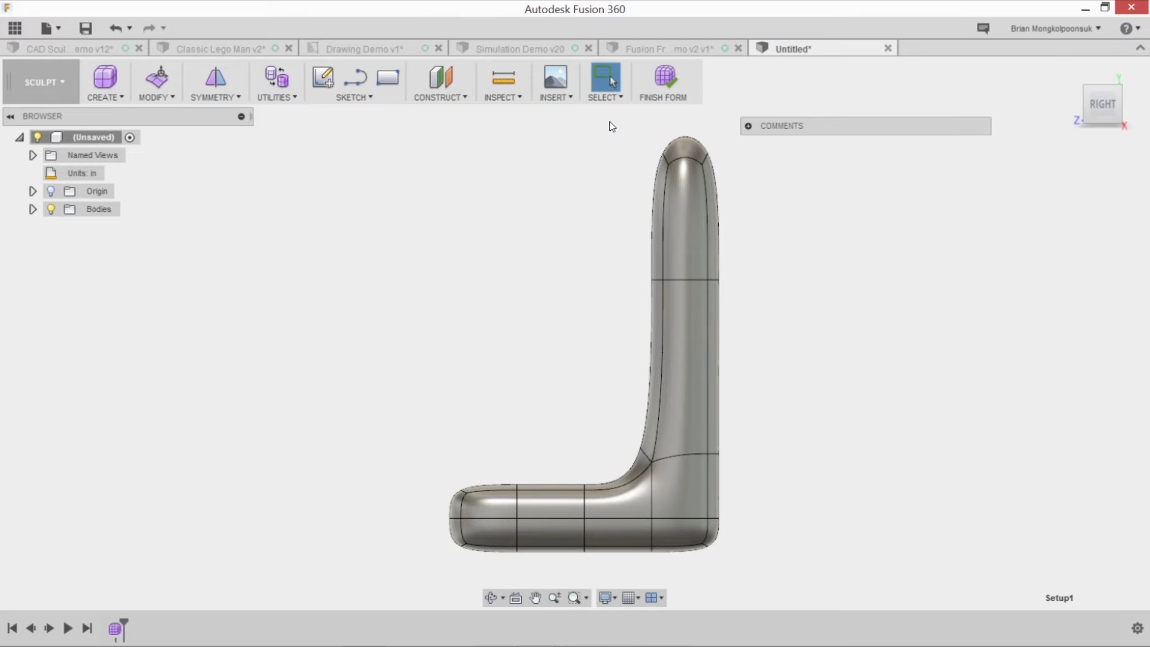
left_click_drag(609, 122, 823, 482)
right_click(570, 315)
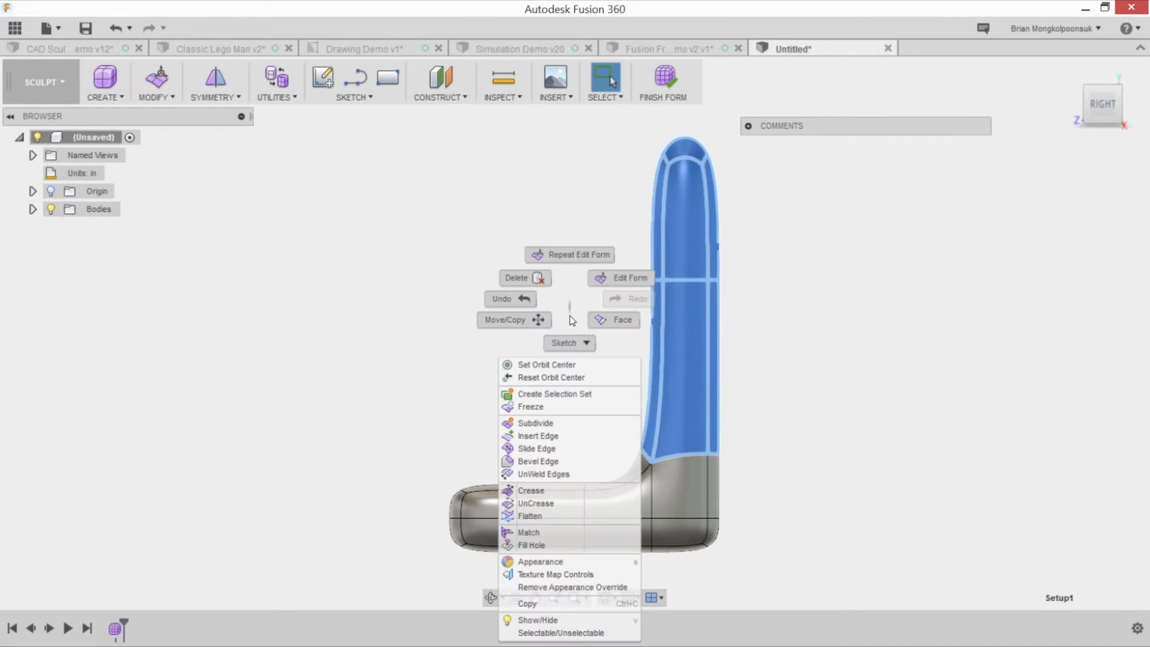
left_click(632, 277)
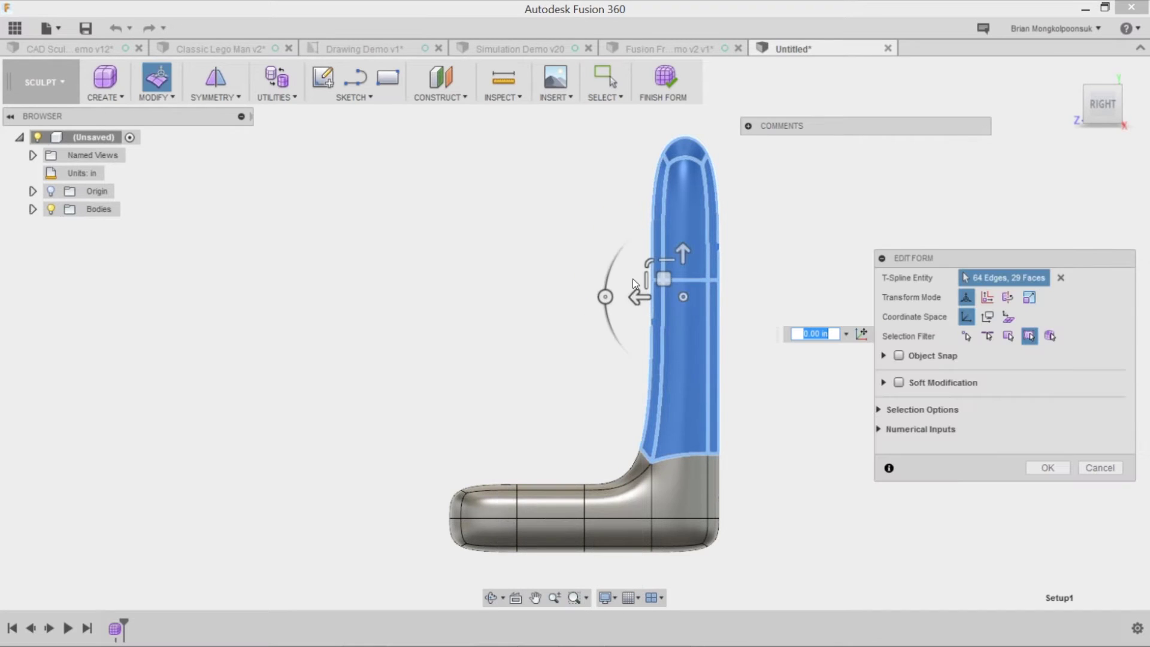
left_click_drag(604, 295, 608, 277)
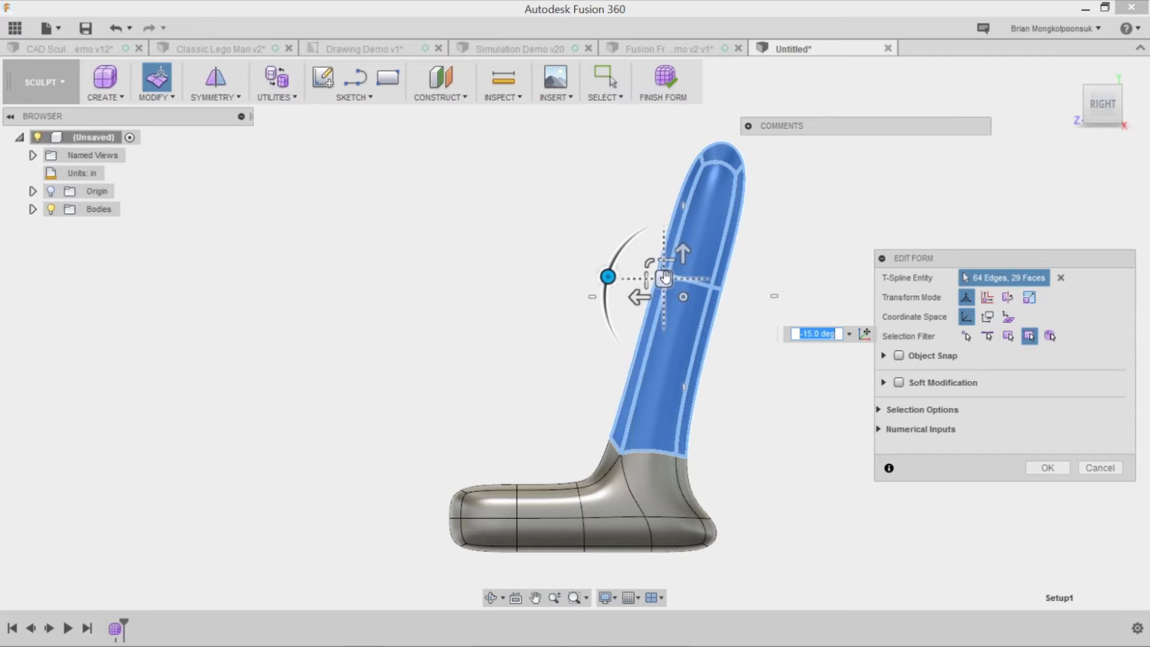
left_click_drag(666, 280, 718, 287)
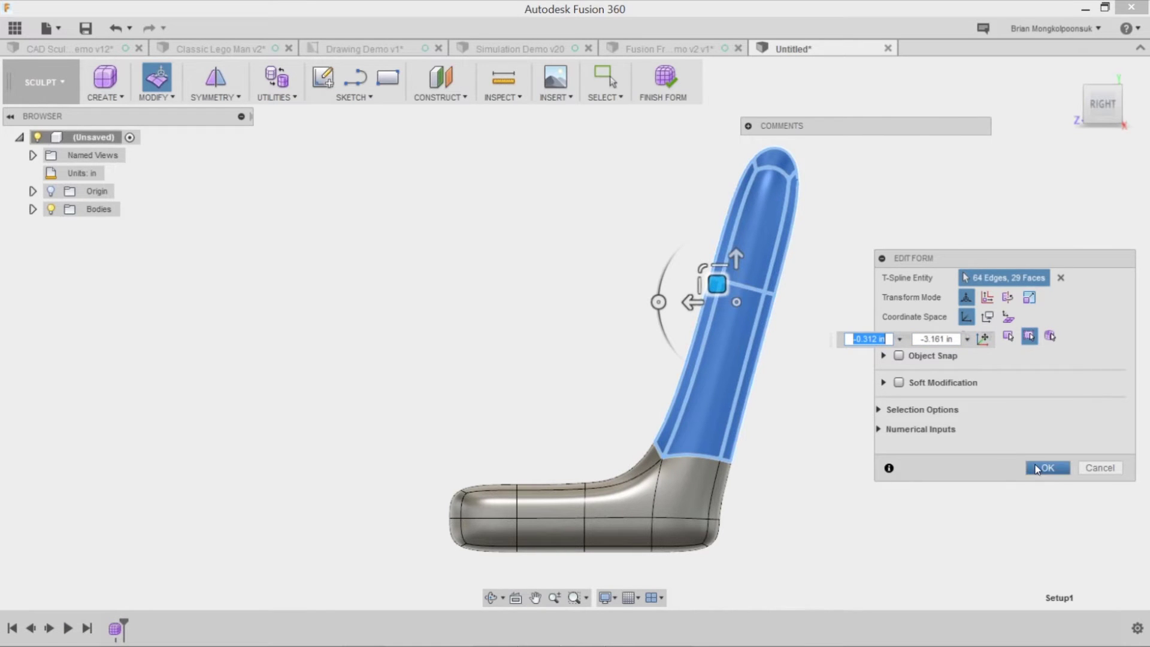
left_click(1047, 467)
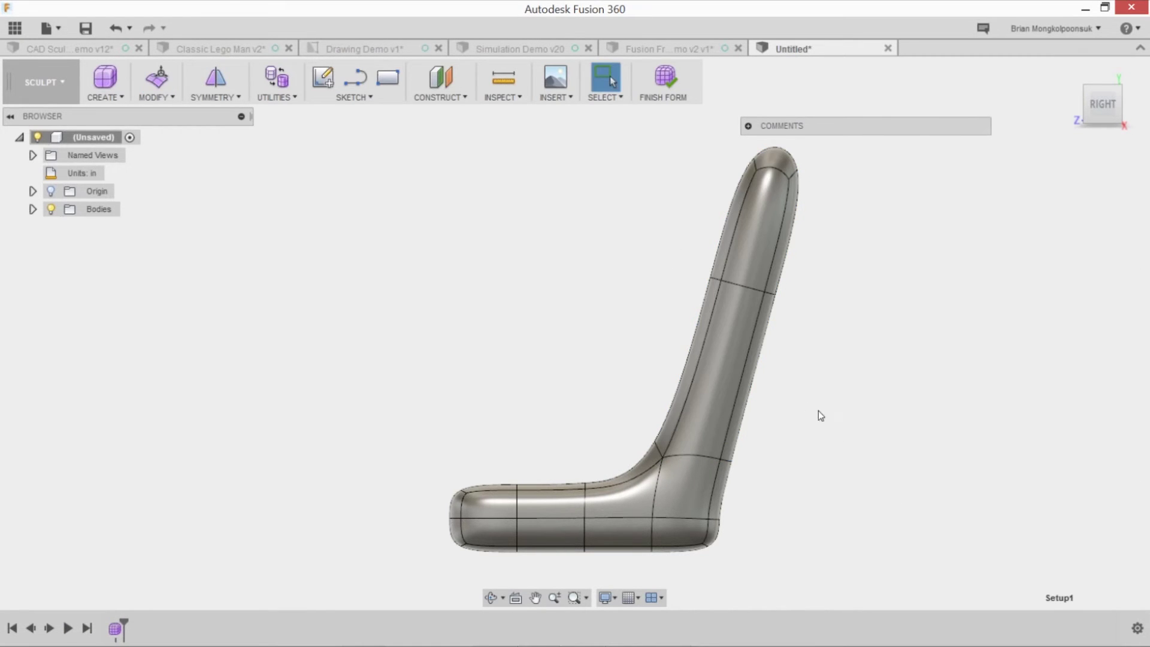
Lower the three middle faces of the seat's top by 1 in with Edit Form to form a shallow hollow
mouse_move(832, 411)
middle_mouse_down("shift")
mouse_move(873, 429)
mouse_move(823, 358)
mouse_move(857, 426)
middle_mouse_up("shift")
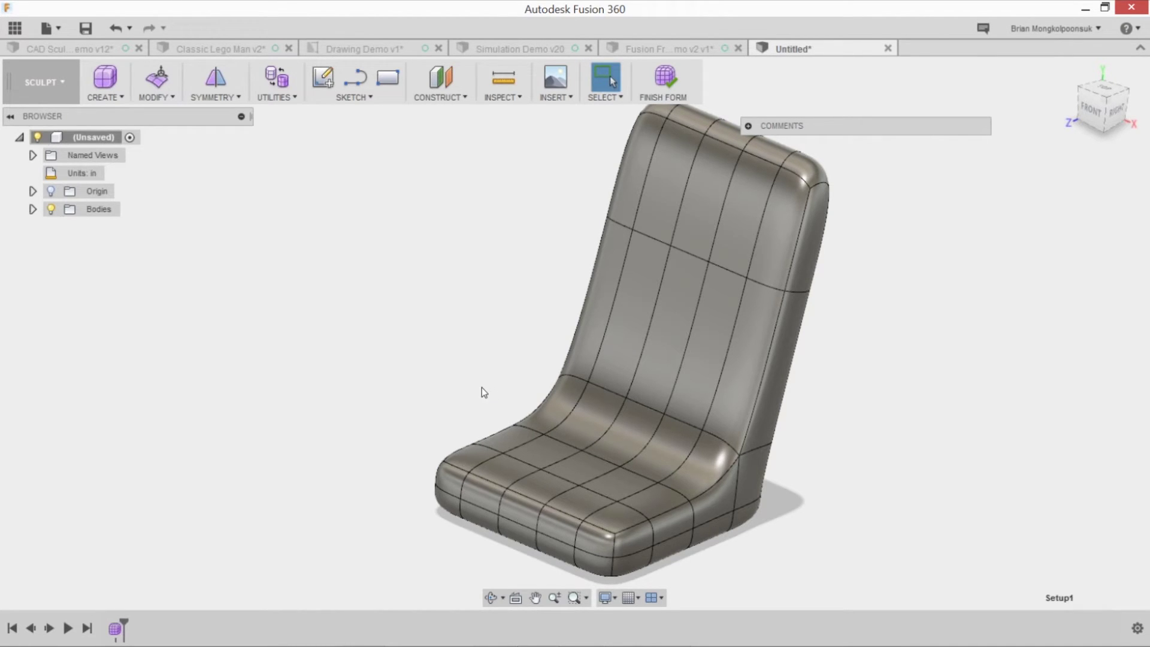
left_click(546, 449)
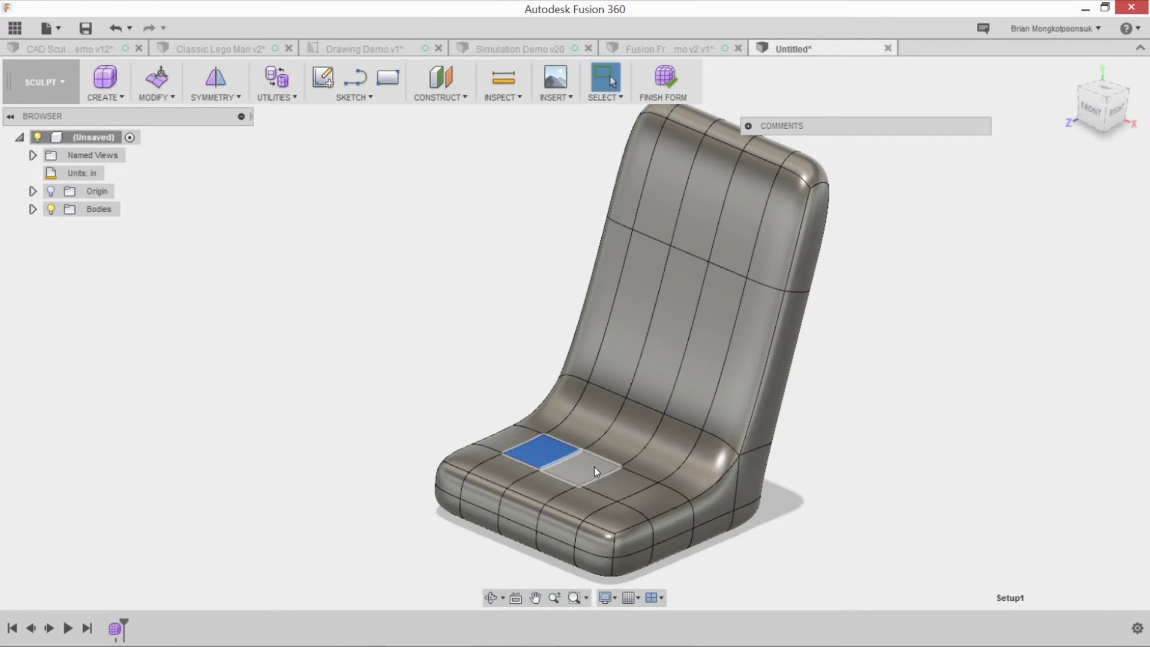
left_click(594, 466, "shift")
left_click(614, 482, "shift")
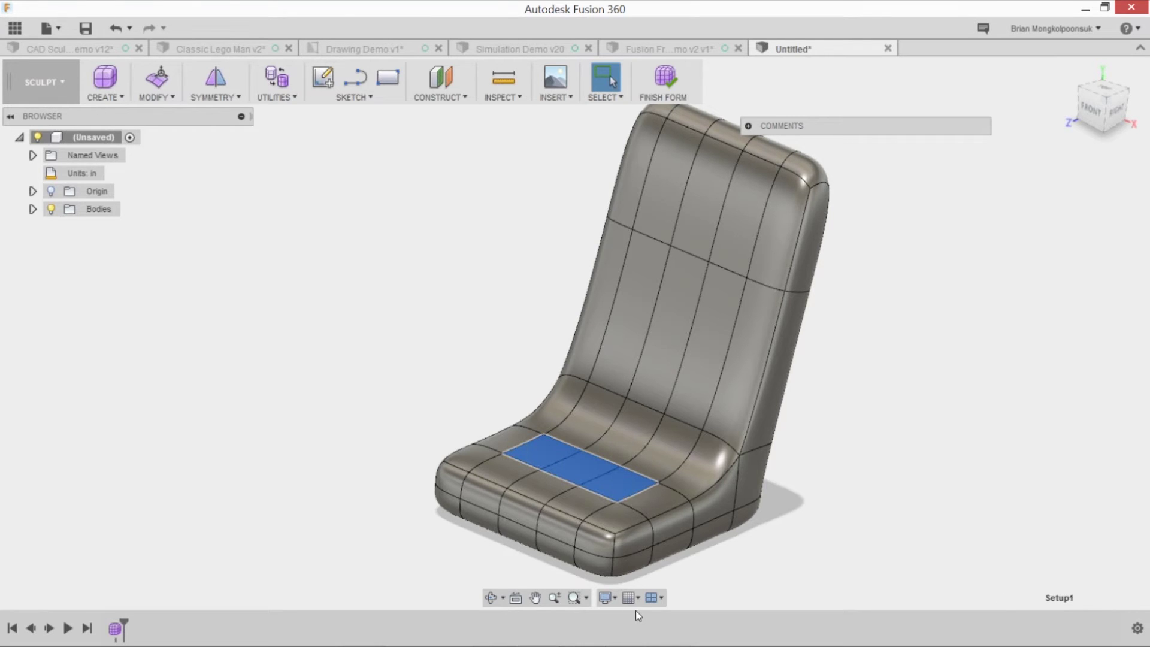
right_click(437, 357)
left_click(474, 345)
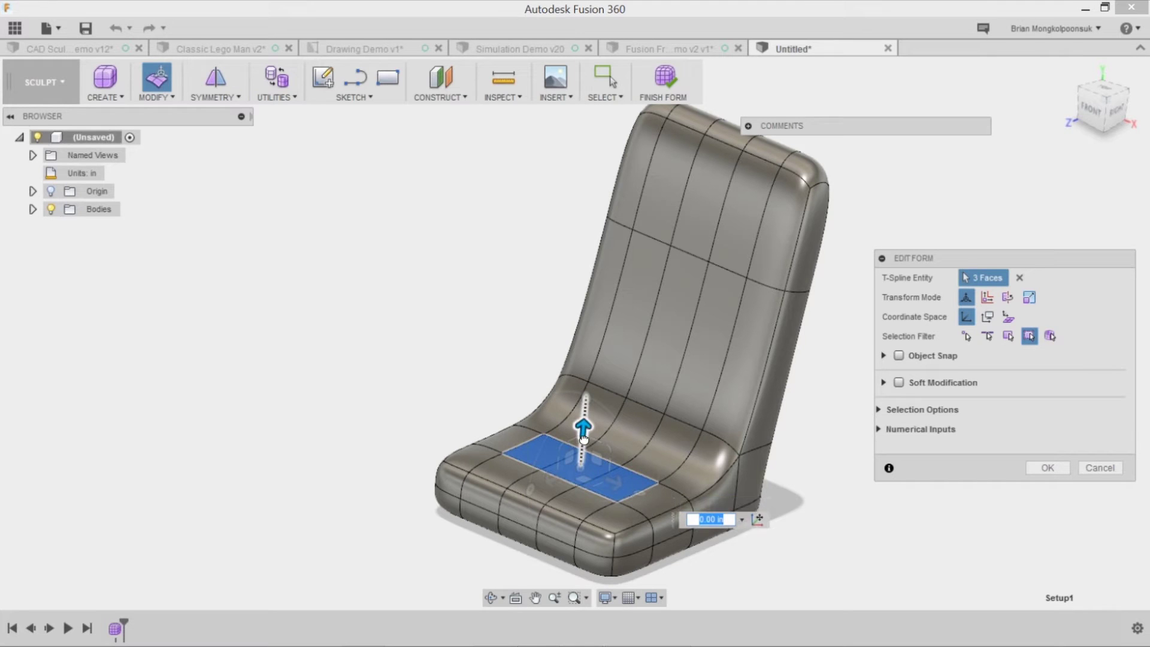
left_click_drag(583, 439, 582, 456)
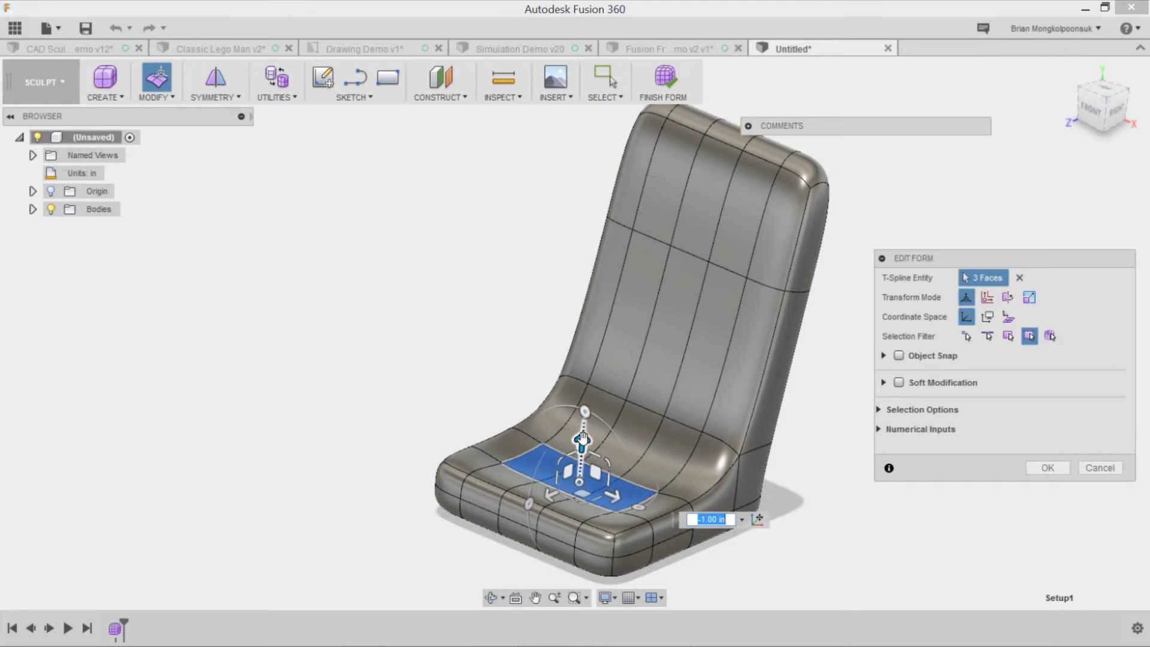
left_click(1047, 468)
left_click(326, 374)
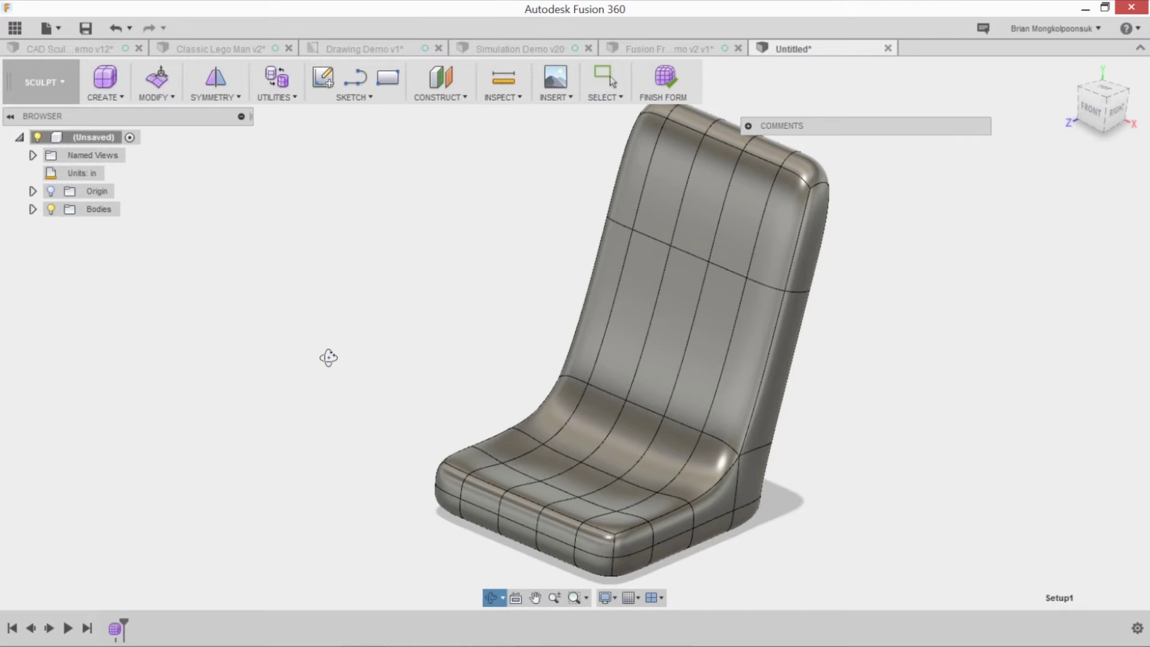
Set the visual style to Shaded and finish the form to return to the Model workspace
left_click(606, 597)
mouse_move(688, 460)
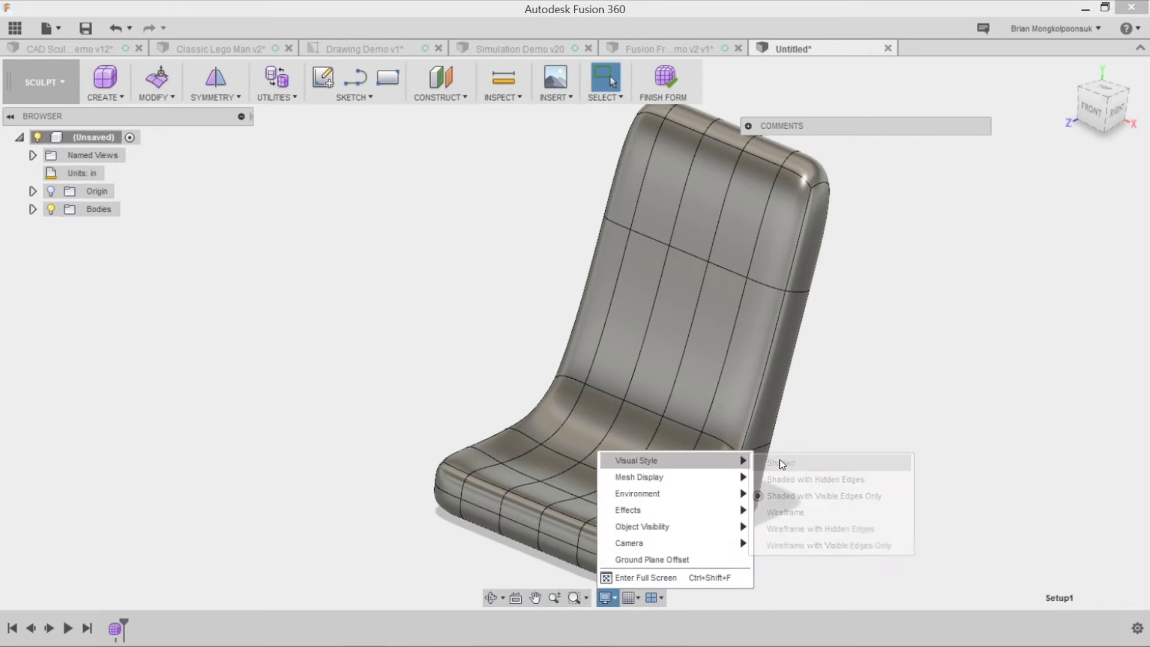
left_click(781, 464)
mouse_move(810, 472)
left_mouse_down()
mouse_move(895, 467)
mouse_move(940, 483)
mouse_move(846, 487)
mouse_move(819, 467)
mouse_move(800, 481)
left_mouse_up()
key("Escape")
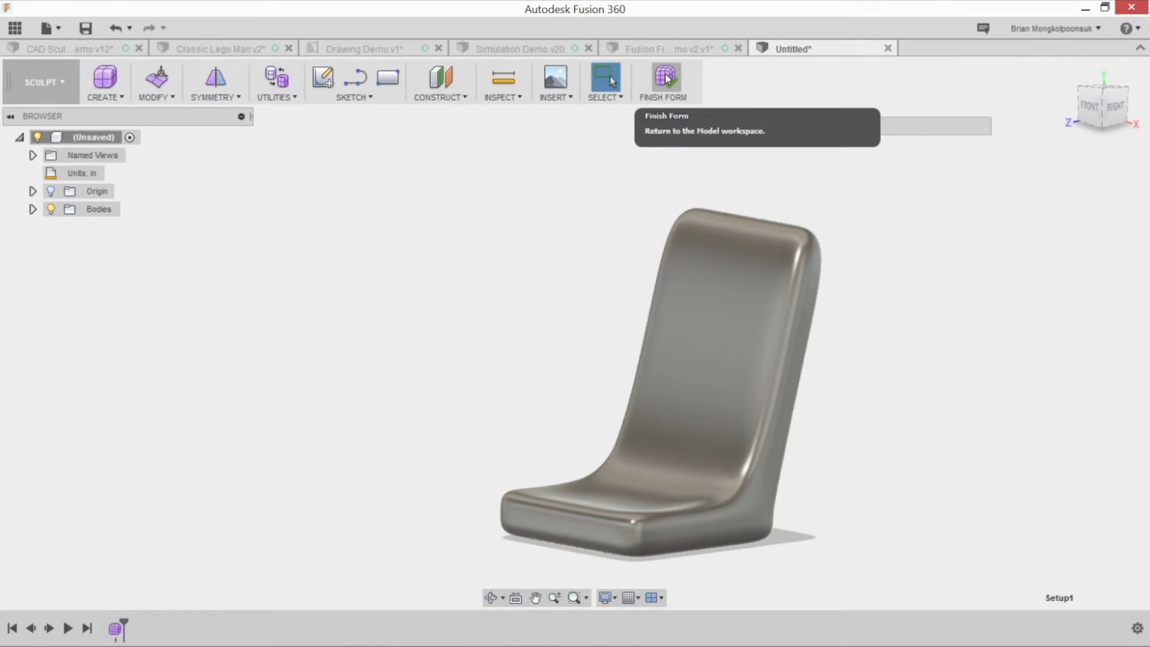
left_click(665, 77)
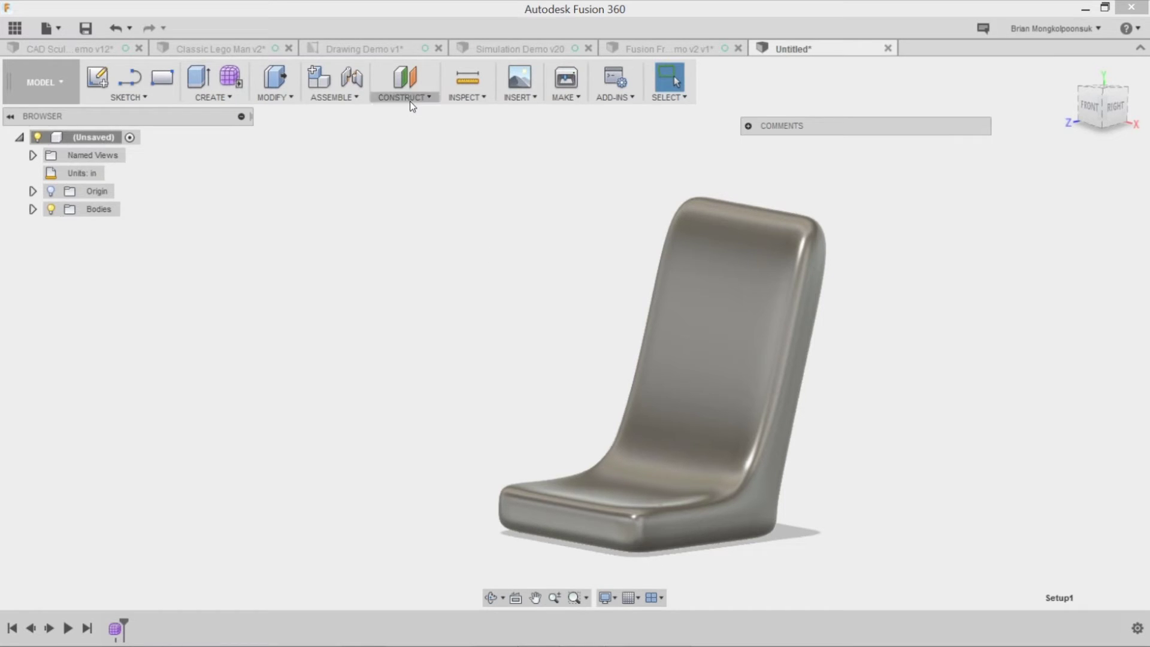
scroll(415, 202, "down", 1)
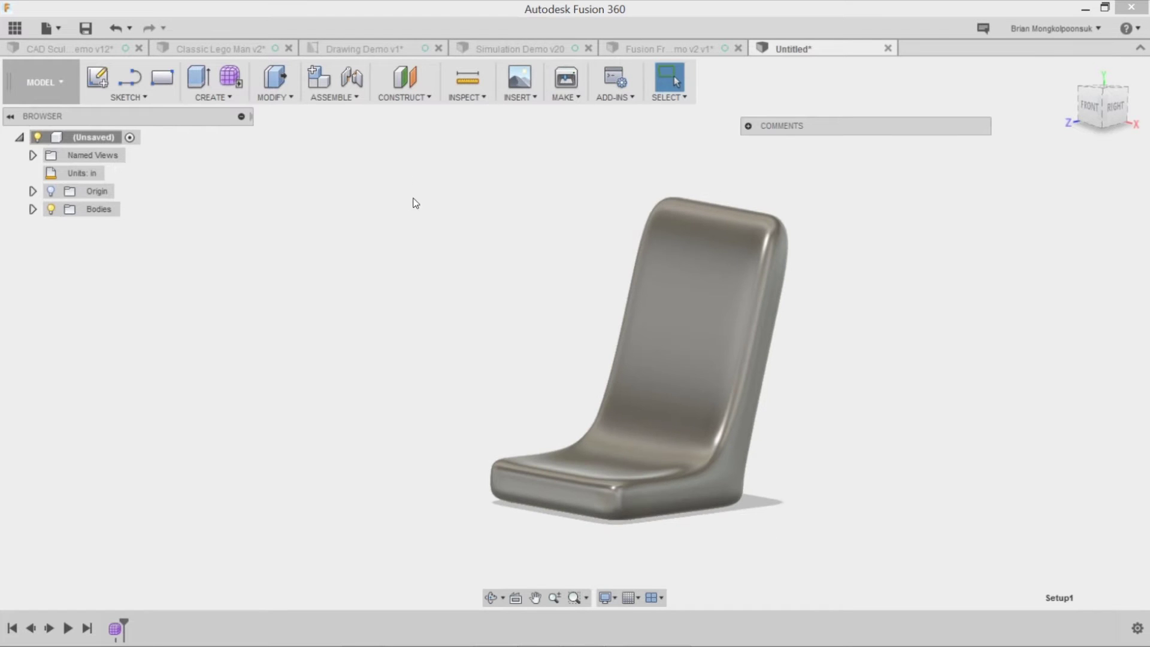
scroll(527, 270, "up", 1)
scroll(574, 290, "up", 2)
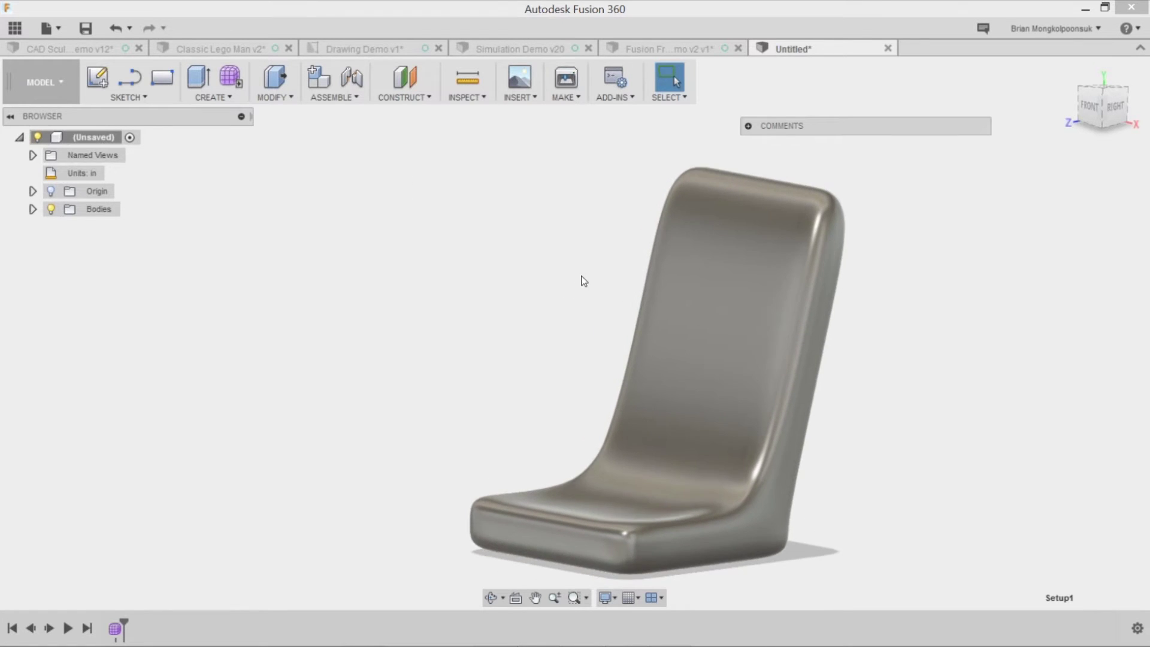
Create a construction plane offset 1 in upward from the horizontal origin plane
left_click(395, 98)
left_click(411, 114)
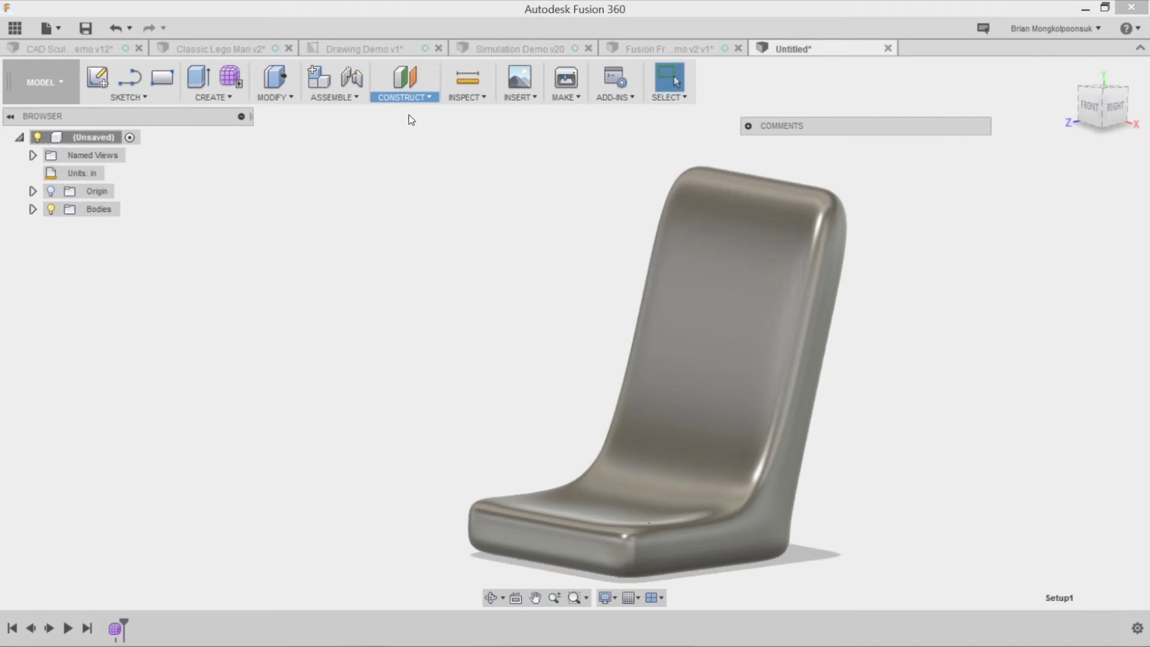
left_click(51, 191)
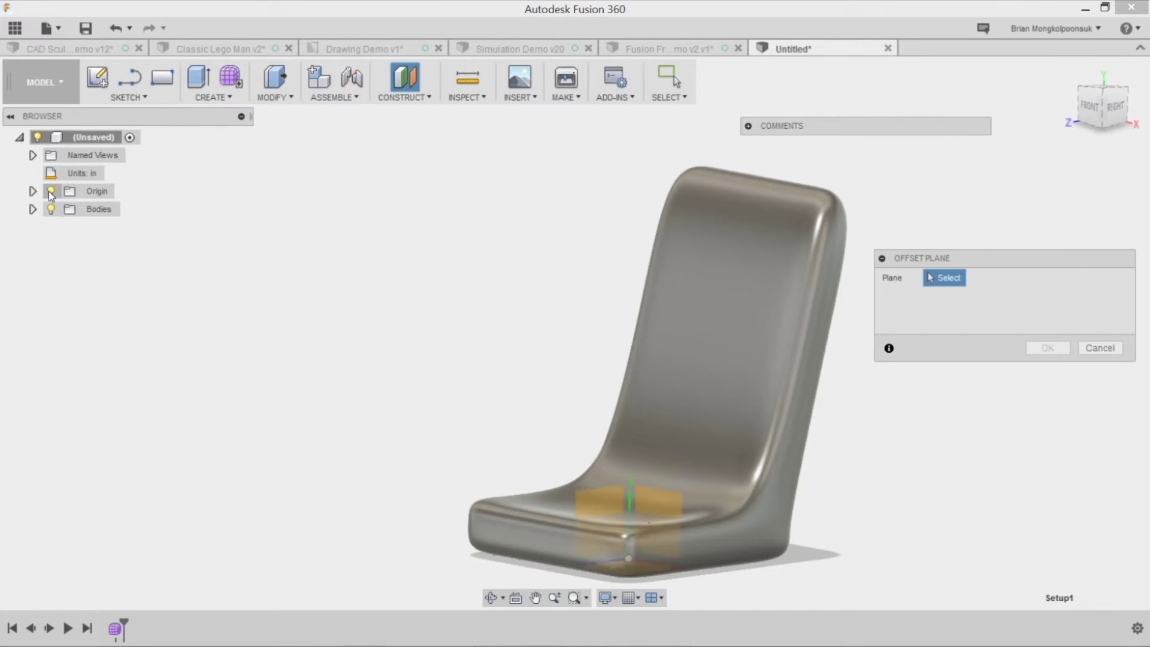
left_click(636, 572)
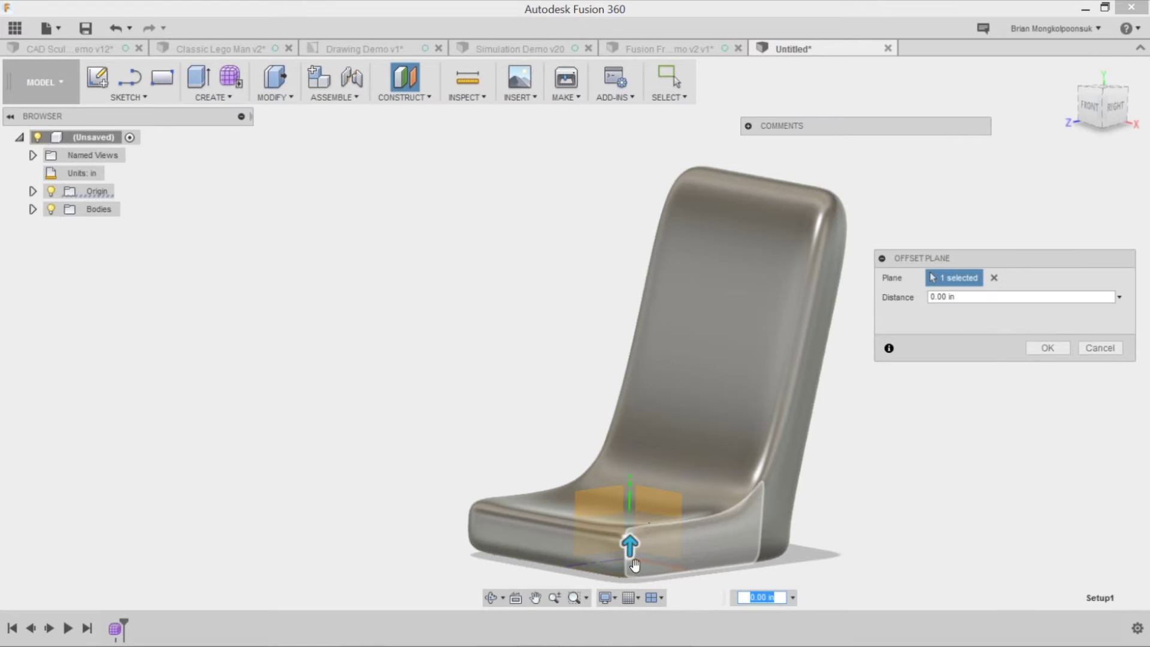
mouse_move(628, 551)
left_mouse_down()
mouse_move(630, 518)
mouse_move(630, 530)
left_mouse_up()
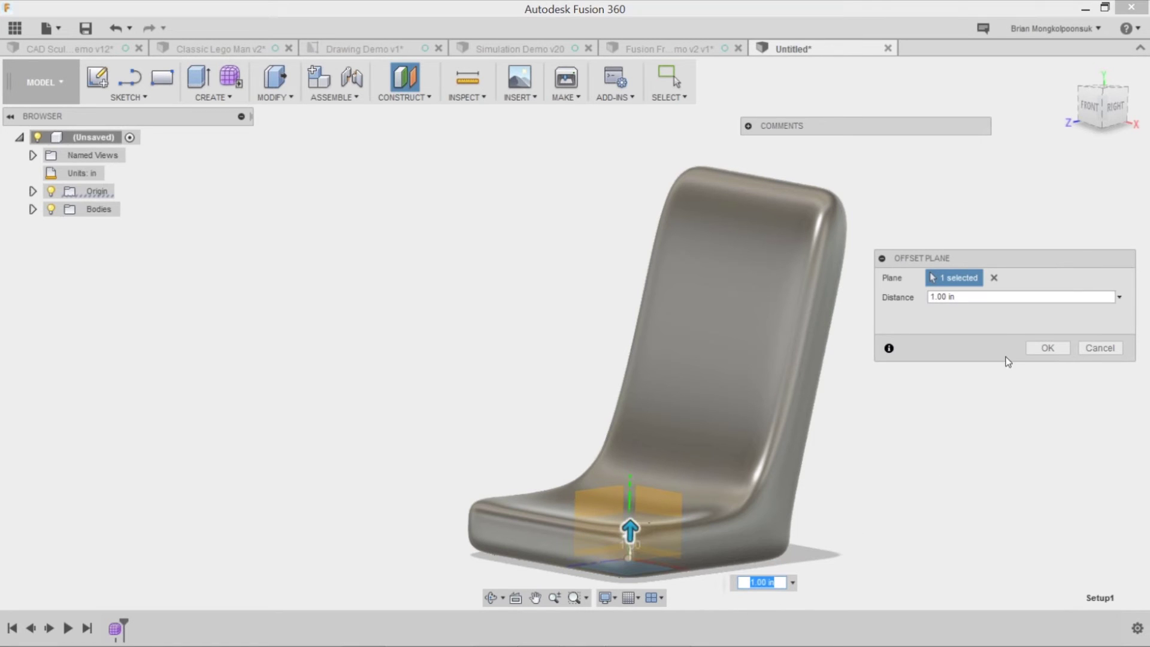
left_click(1037, 346)
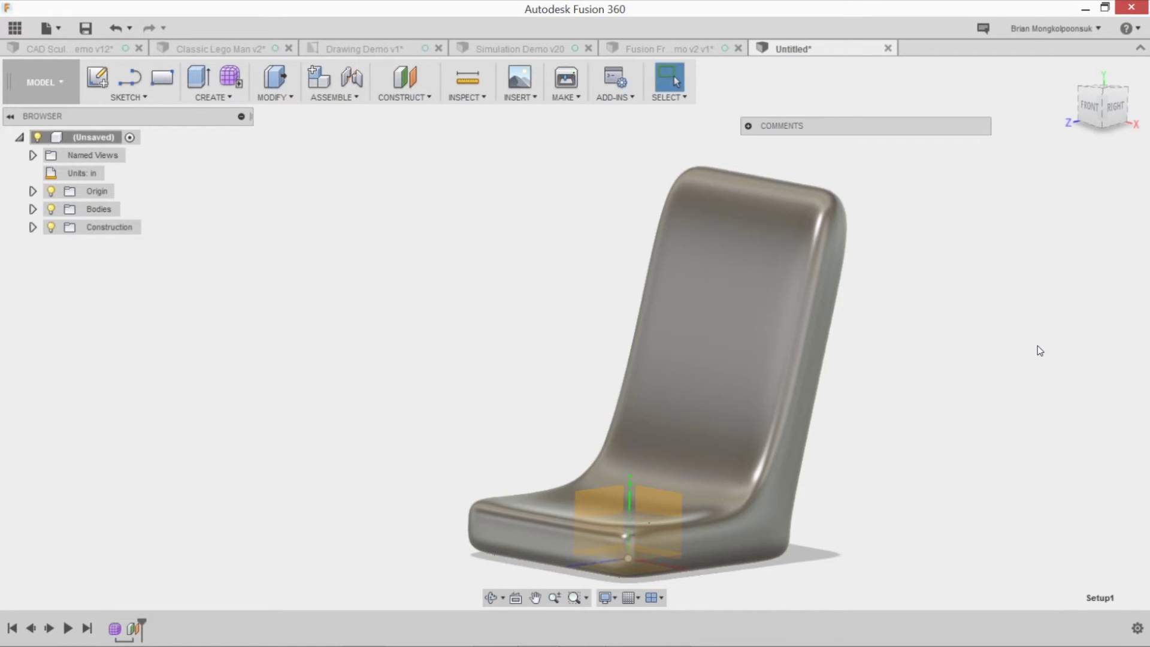
On the offset plane, sketch a center rectangle around the origin, with its corners slightly inside the seat's outline
mouse_move(859, 318)
middle_mouse_down("shift")
mouse_move(620, 393)
mouse_move(635, 312)
middle_mouse_up("shift")
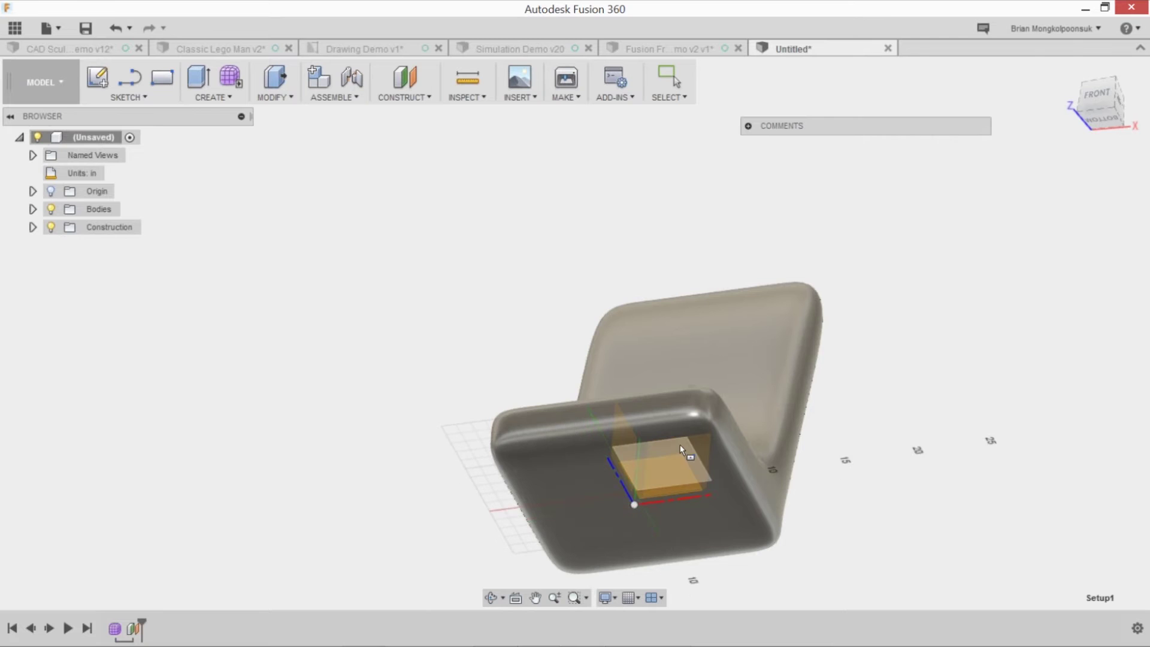
left_click(680, 445)
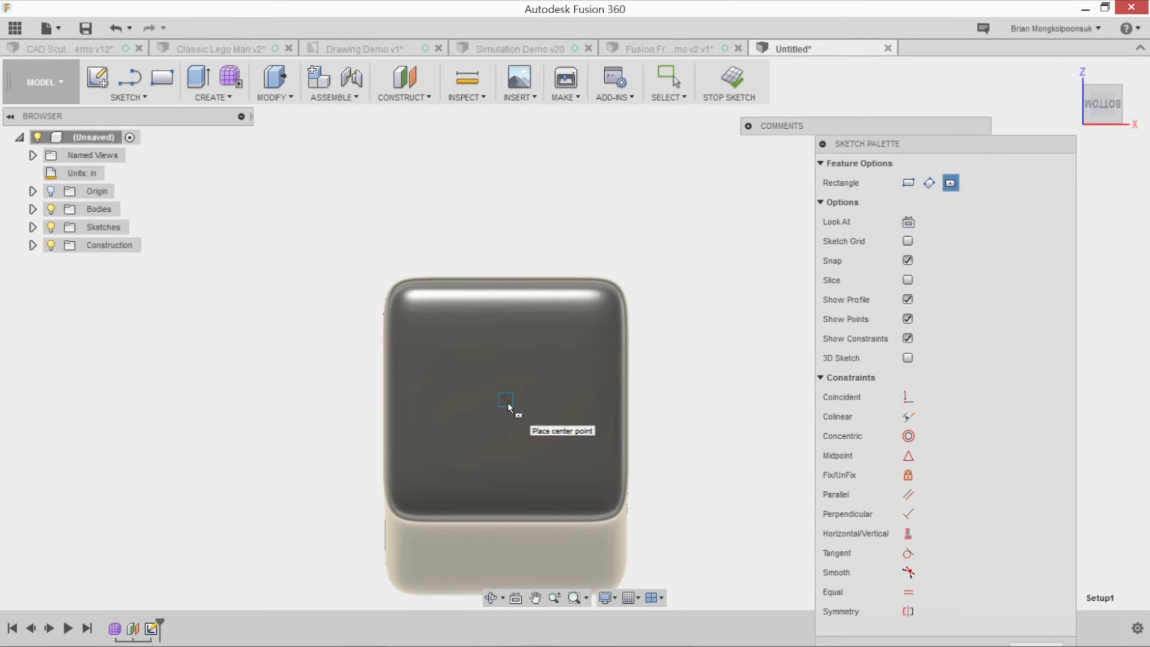
left_click(506, 401)
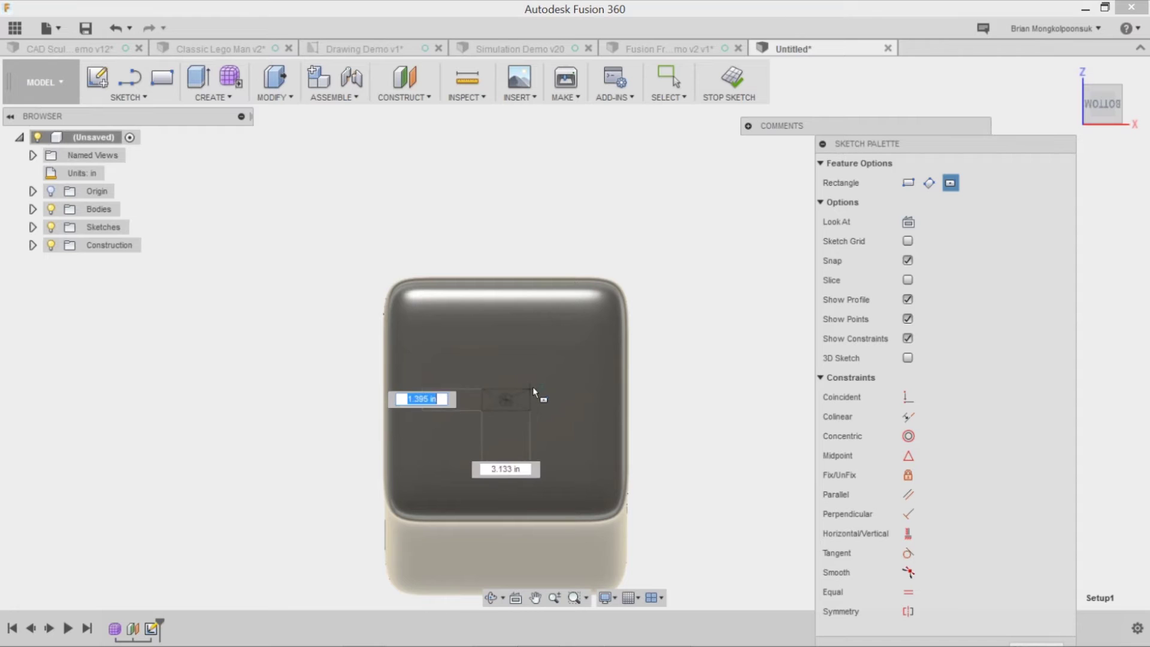
left_click(599, 311)
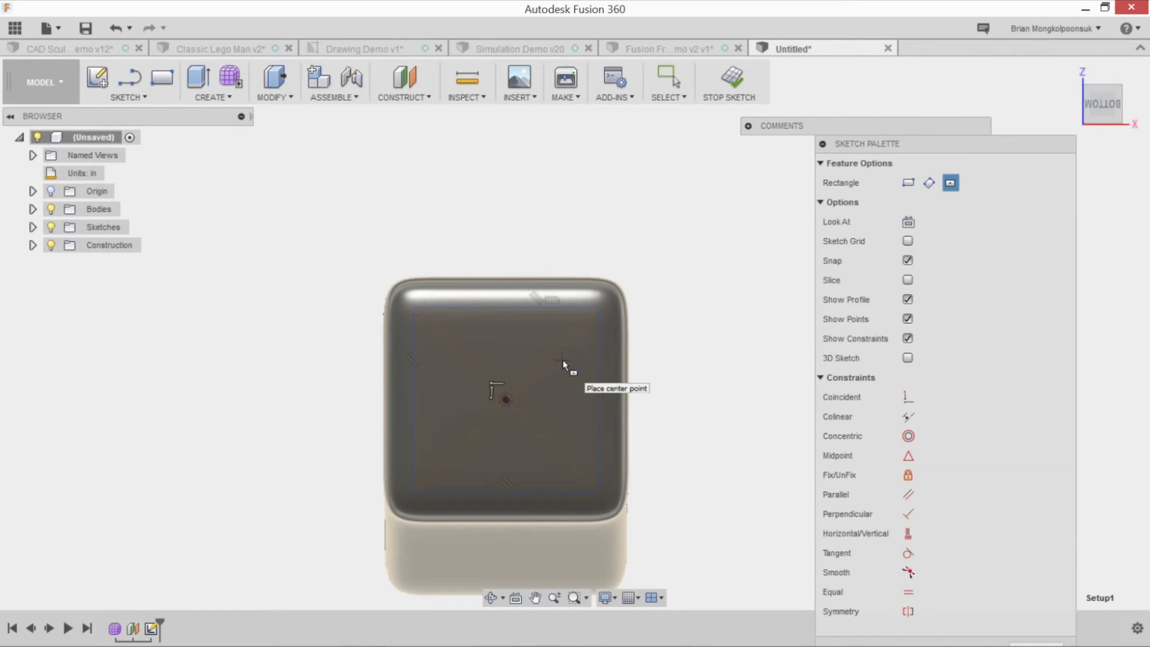
Add a 2 in diameter circle centered on each of the rectangle's two front corners
key("c")
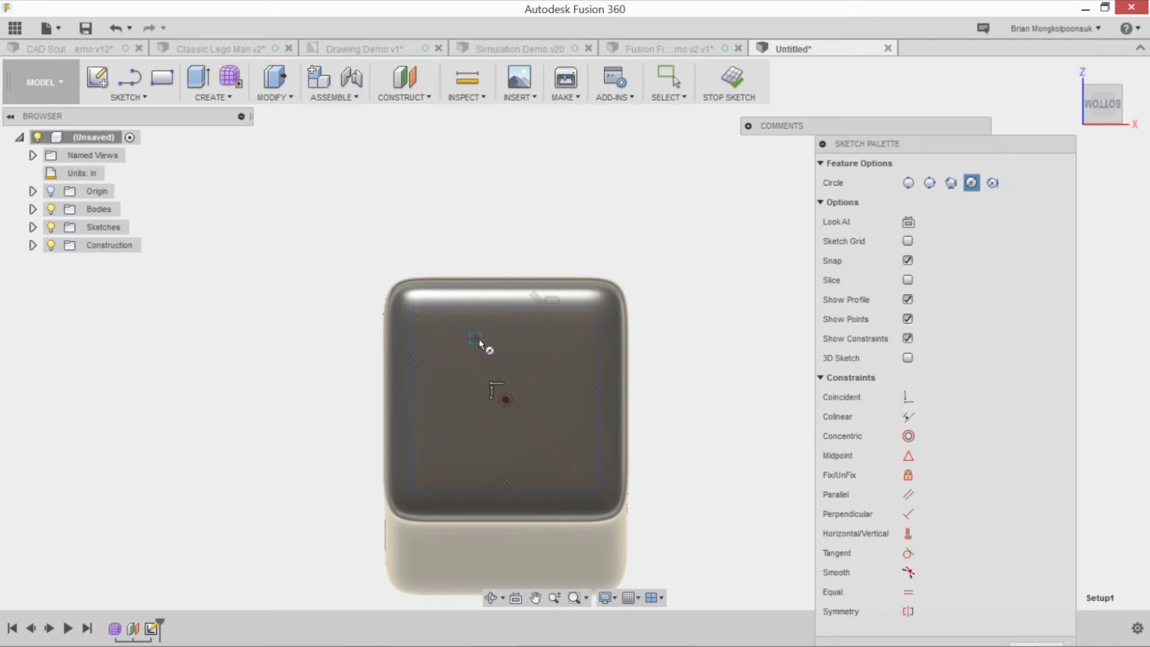
left_click(414, 307)
type("2")
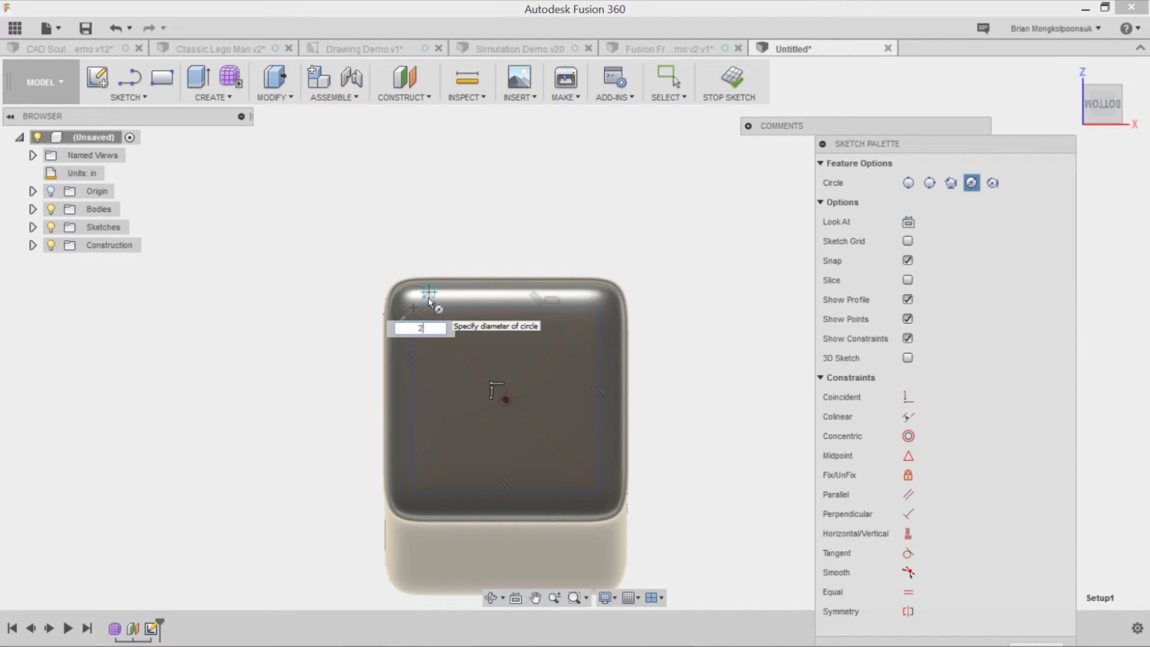
key("Return")
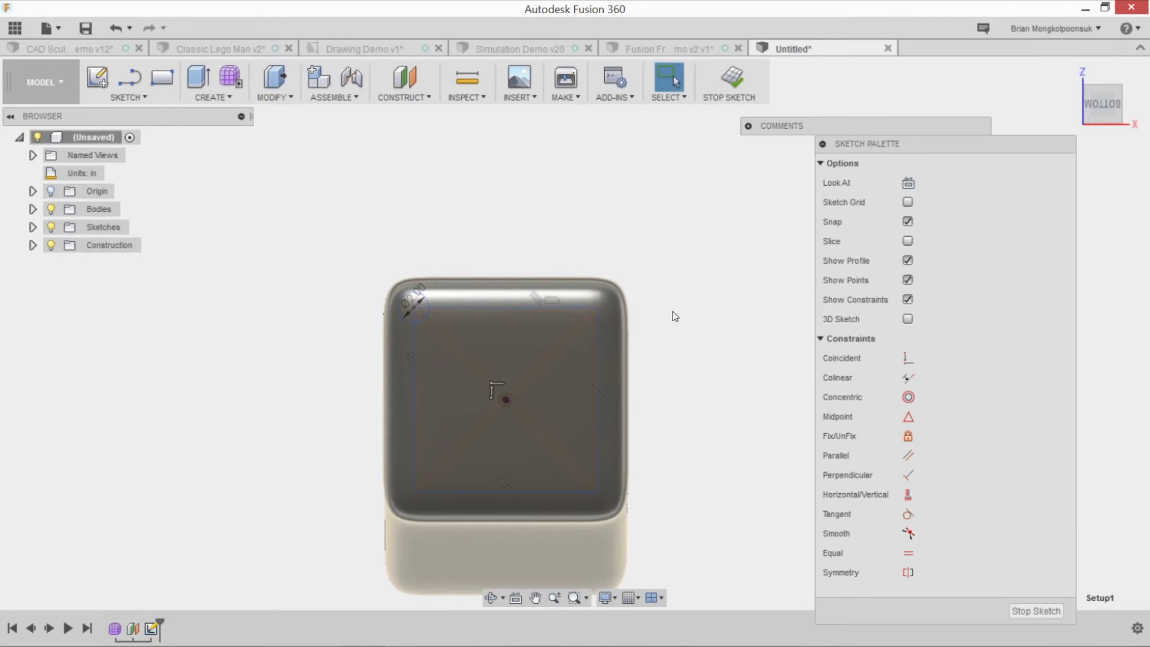
key("c")
left_click(596, 308)
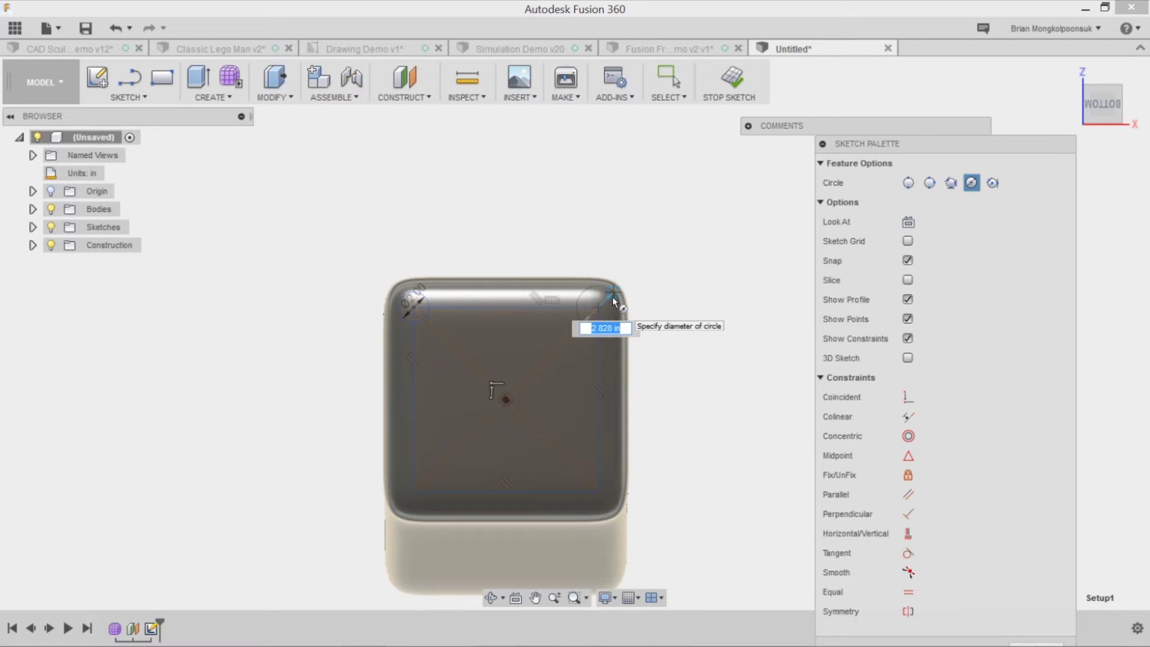
type("2")
key("Return")
key("Escape")
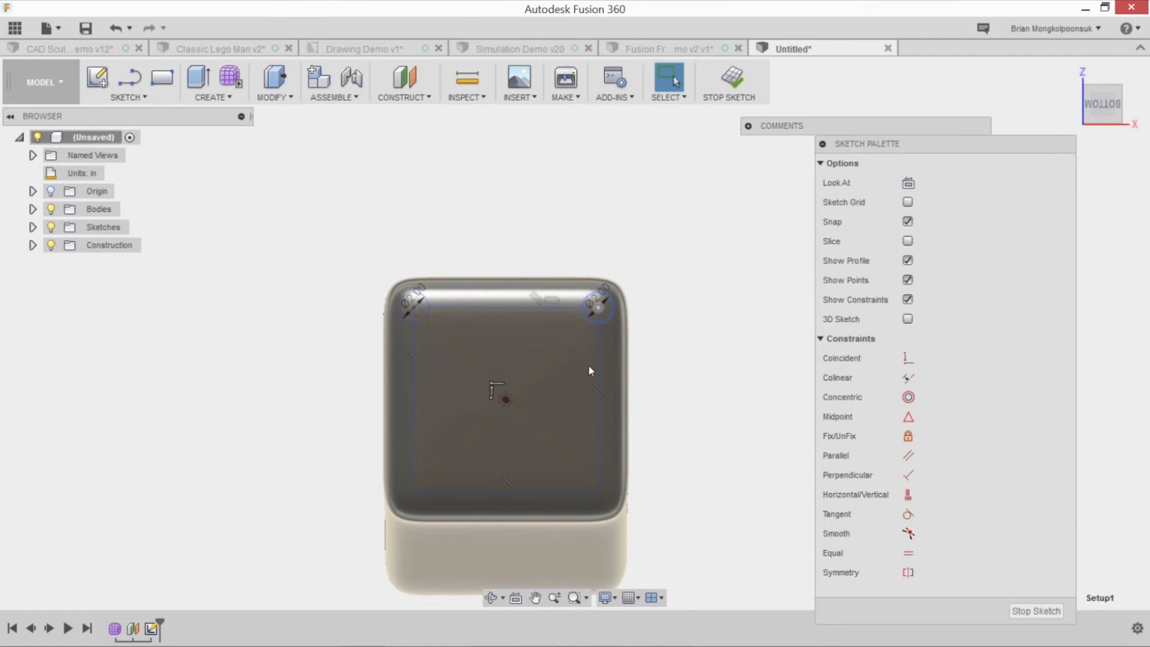
Add a 2 in diameter circle centered on each of the rectangle's two rear corners
key("c")
left_click(598, 490)
type("2")
key("Return")
key("Escape")
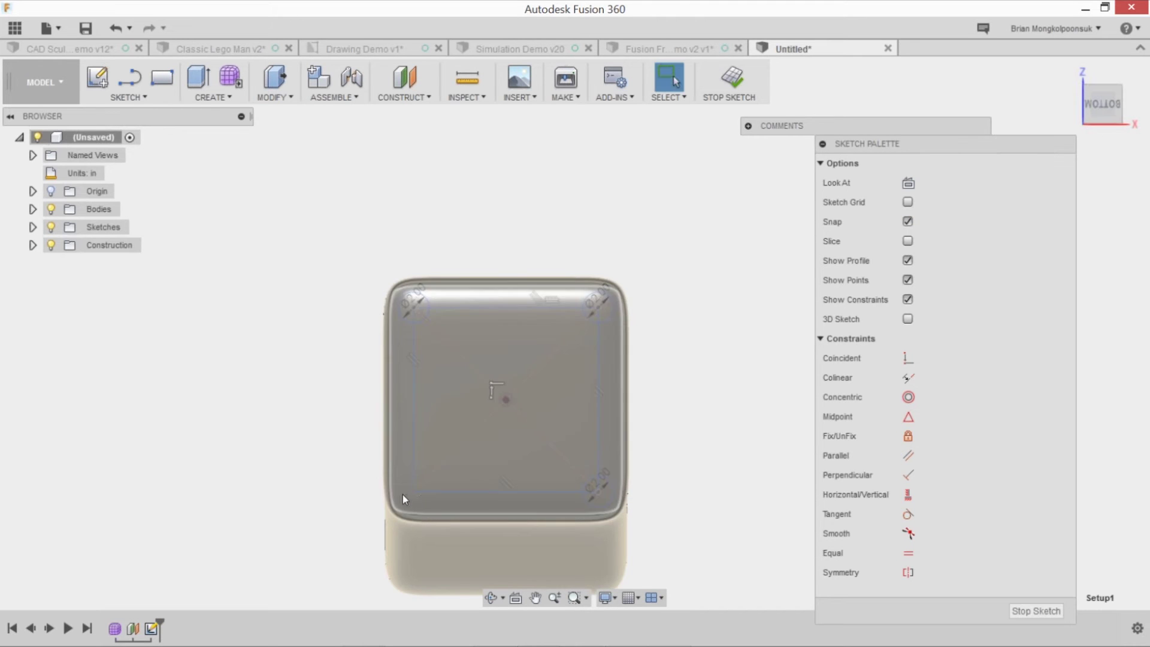
key("c")
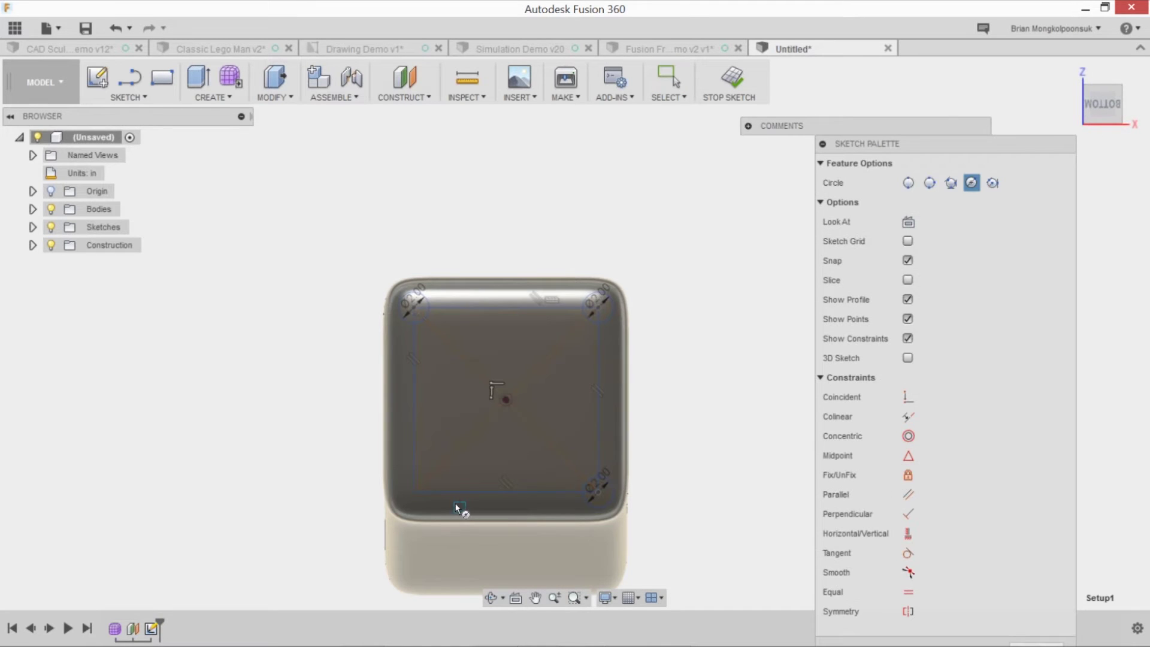
left_click(415, 490)
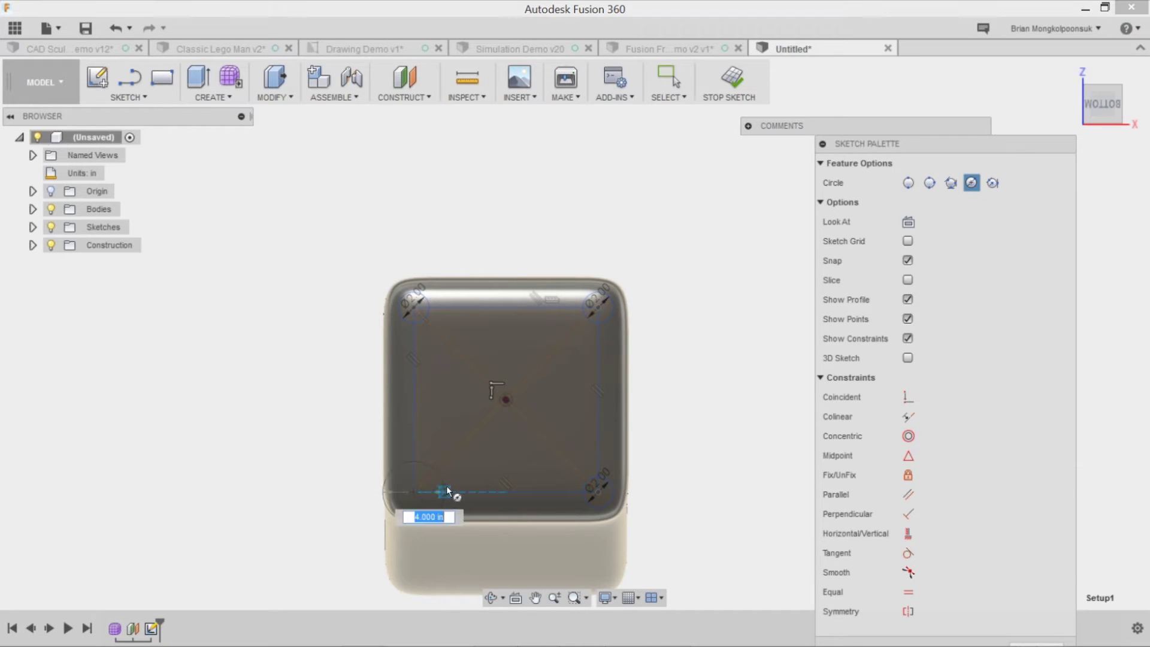
type("2")
key("Return")
key("Escape")
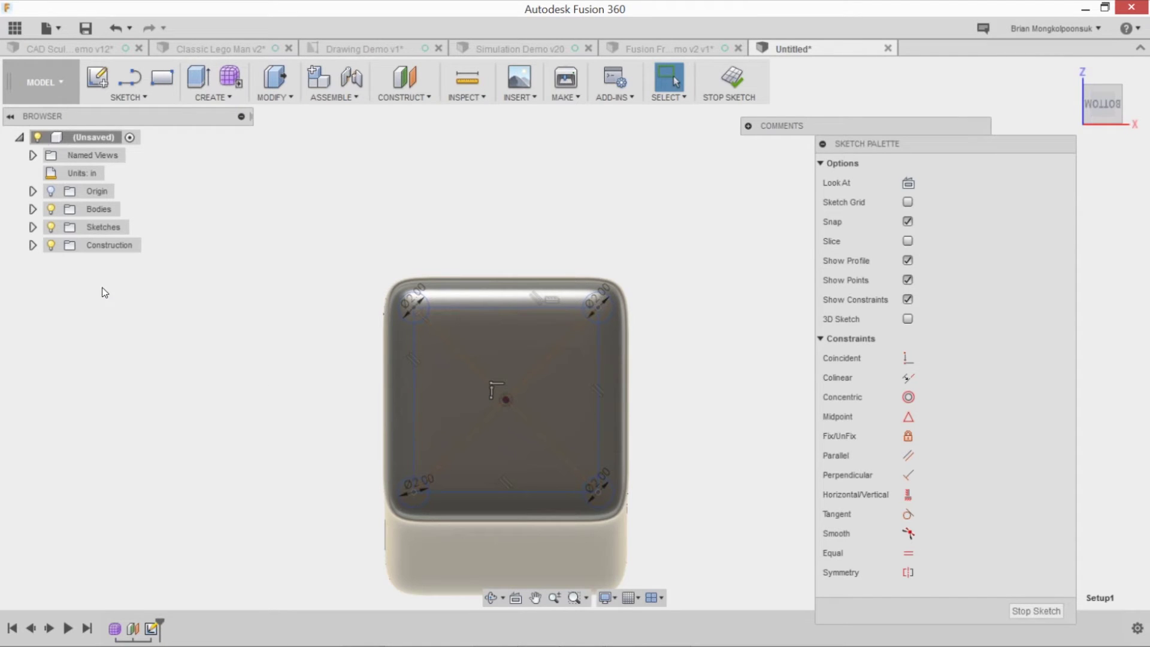
Hide the bodies and start an Extrude with all profile areas of the four corner circles selected
left_click(51, 209)
left_click(198, 77)
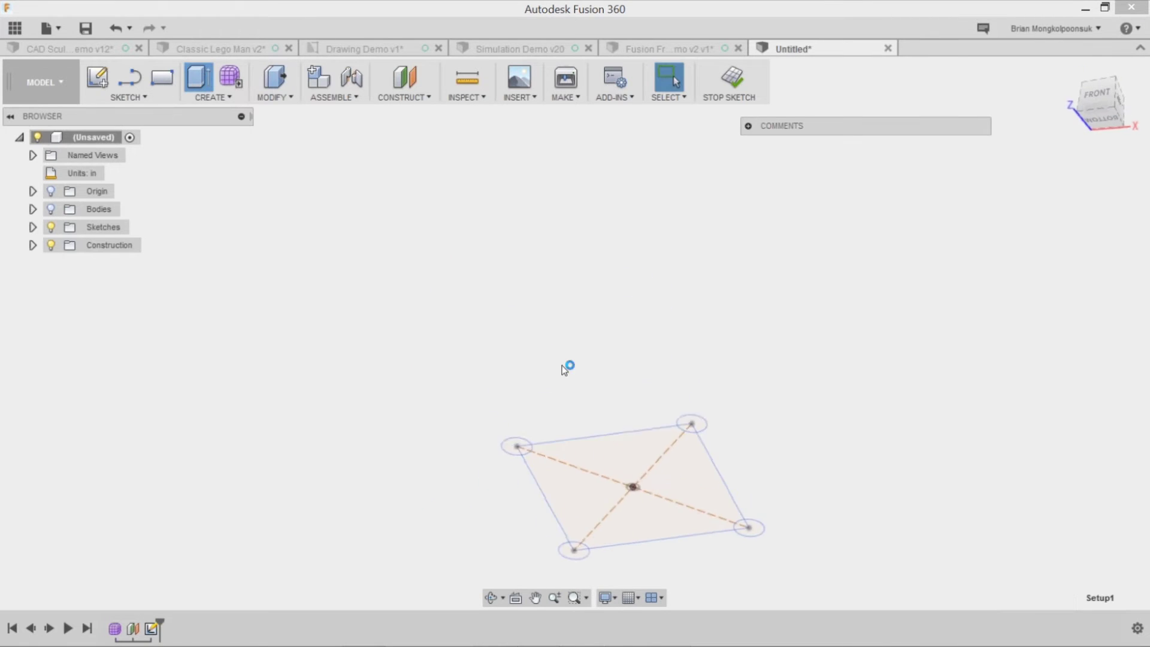
scroll(527, 434, "up", 4)
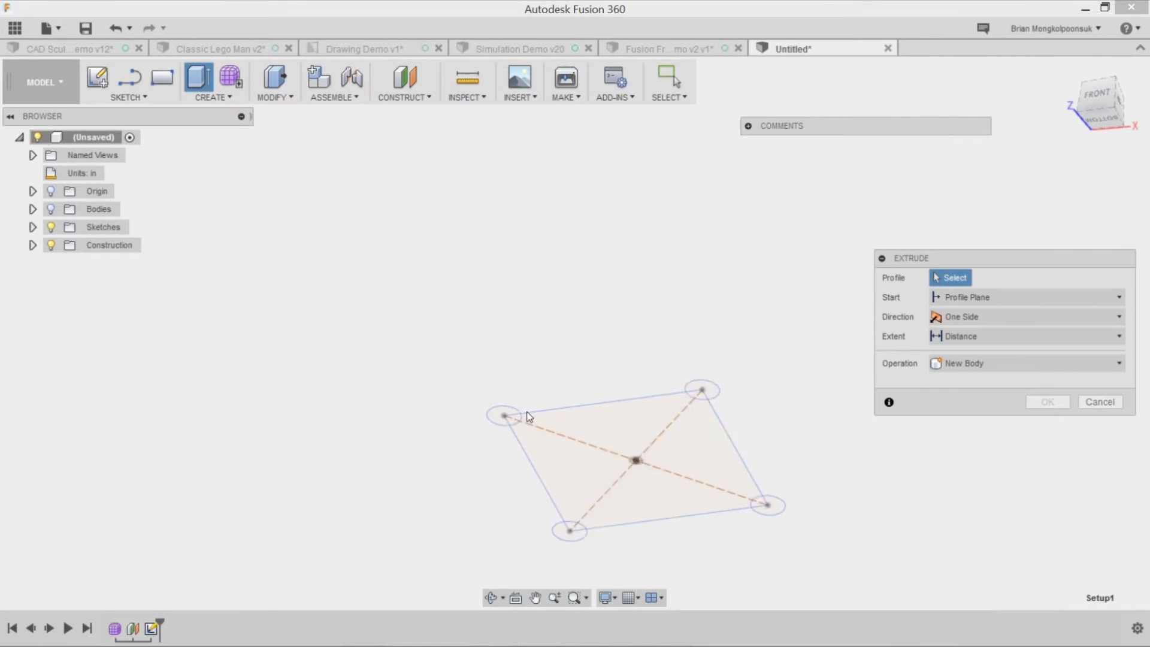
left_click(484, 407)
left_click(515, 421)
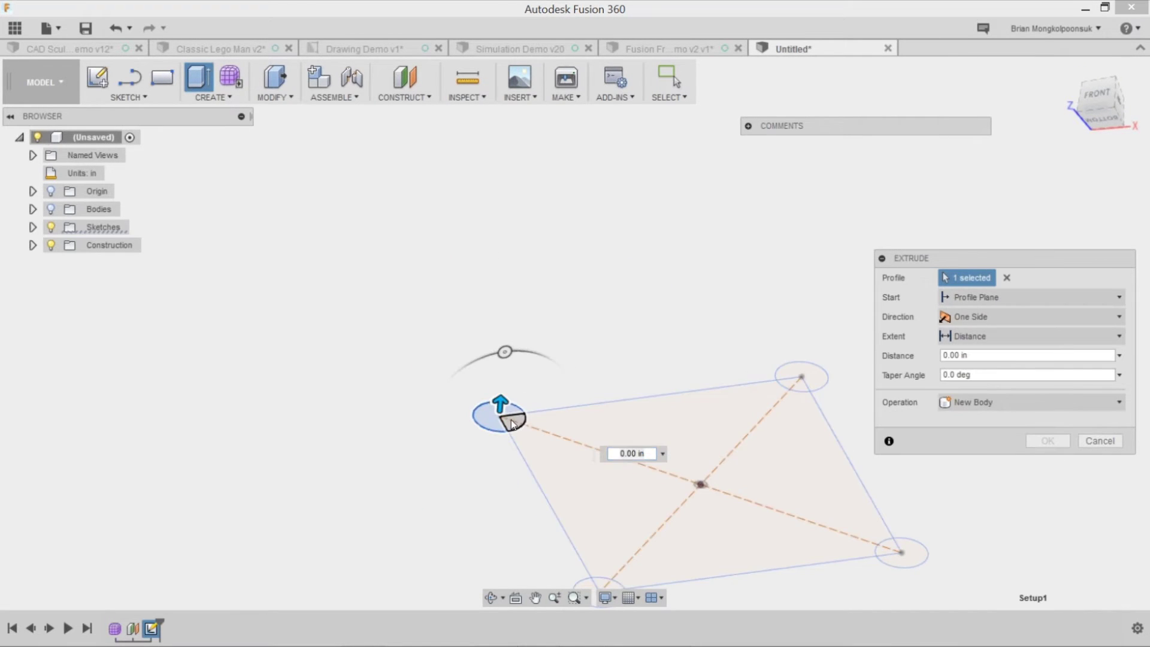
left_click(824, 375)
left_click(794, 386)
left_click(922, 556)
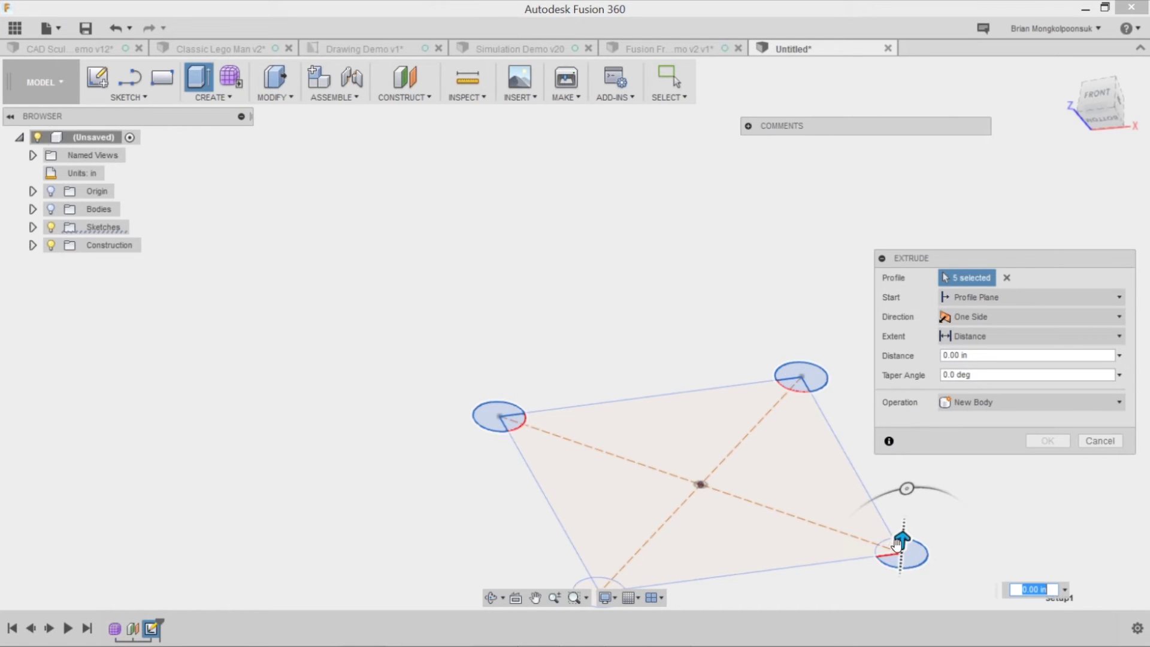
left_click(892, 547)
scroll(684, 416, "down", 3)
scroll(677, 422, "up", 3)
left_click(581, 476)
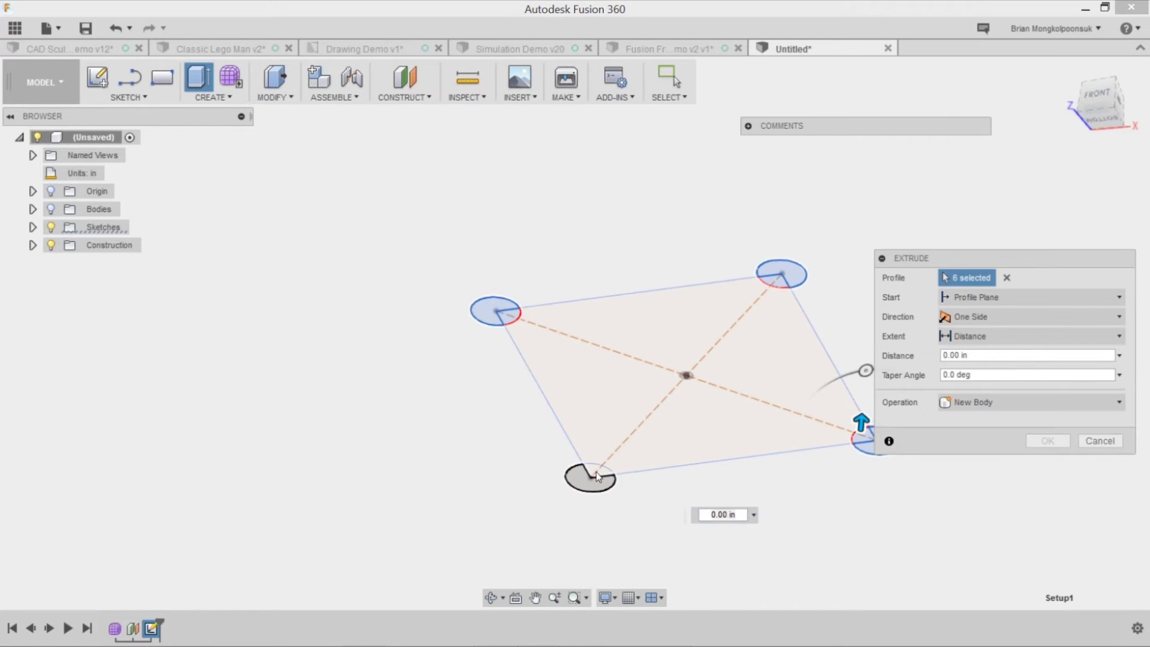
Show the bodies again and extend the extrusion of the four leg circles to -16 in, downward from the seat
left_click(51, 209)
scroll(525, 310, "down", 3)
middle_click_drag(771, 253, 686, 381, "shift")
left_click_drag(686, 380, 596, 557)
middle_click_drag(577, 378, 621, 411, "shift")
scroll(621, 411, "up", 2)
left_click_drag(595, 459, 564, 527)
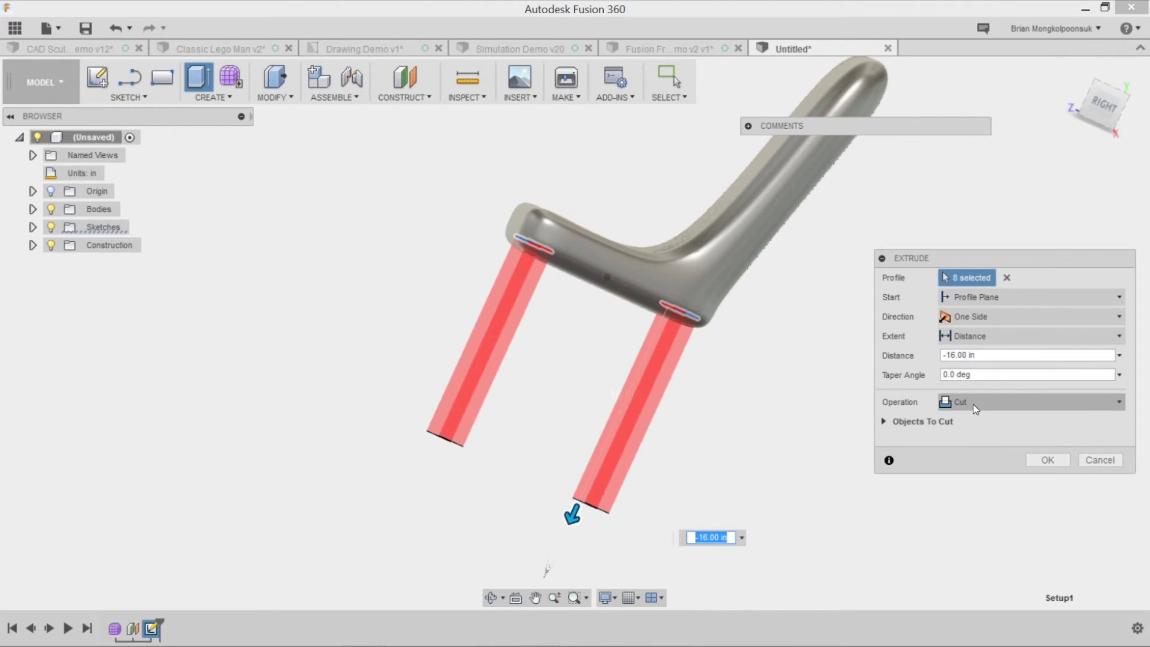
Set the leg extrusion's operation to New Body and complete it
left_click(982, 354)
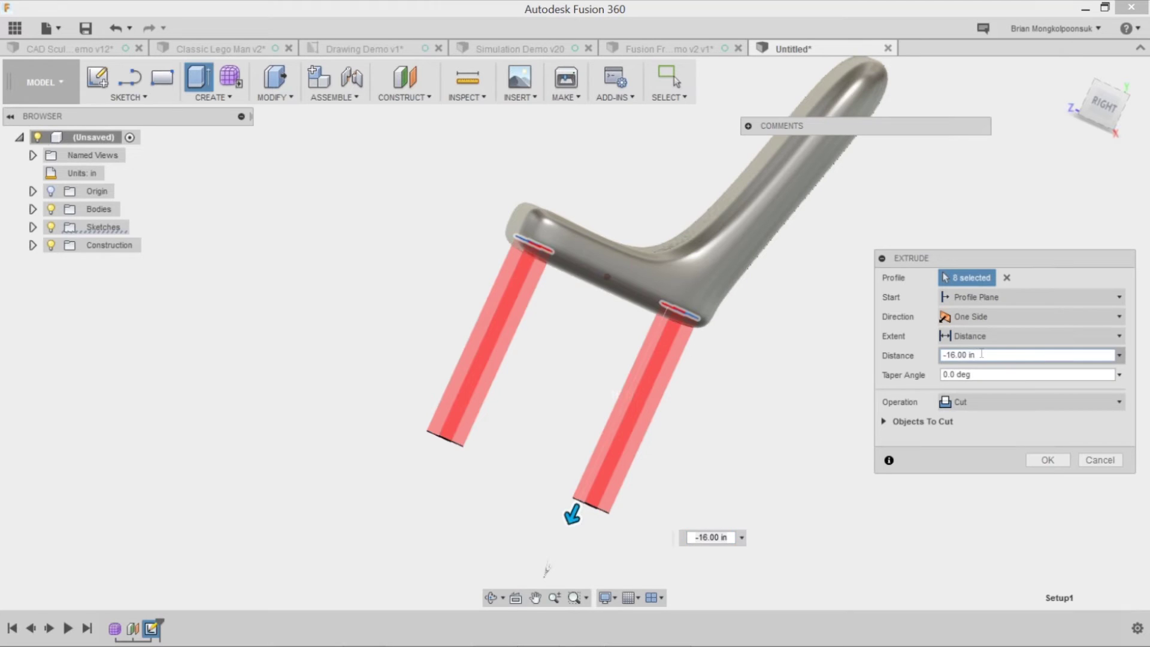
left_click_drag(982, 354, 940, 360)
left_click(974, 355)
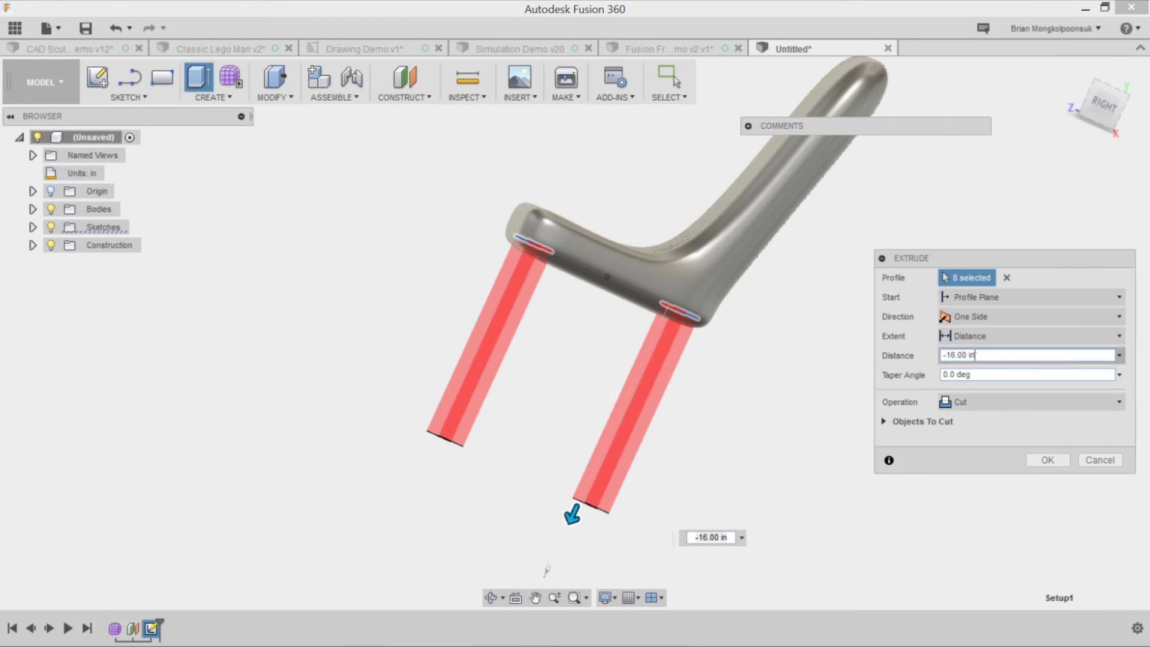
left_click(1011, 405)
left_click(1006, 475)
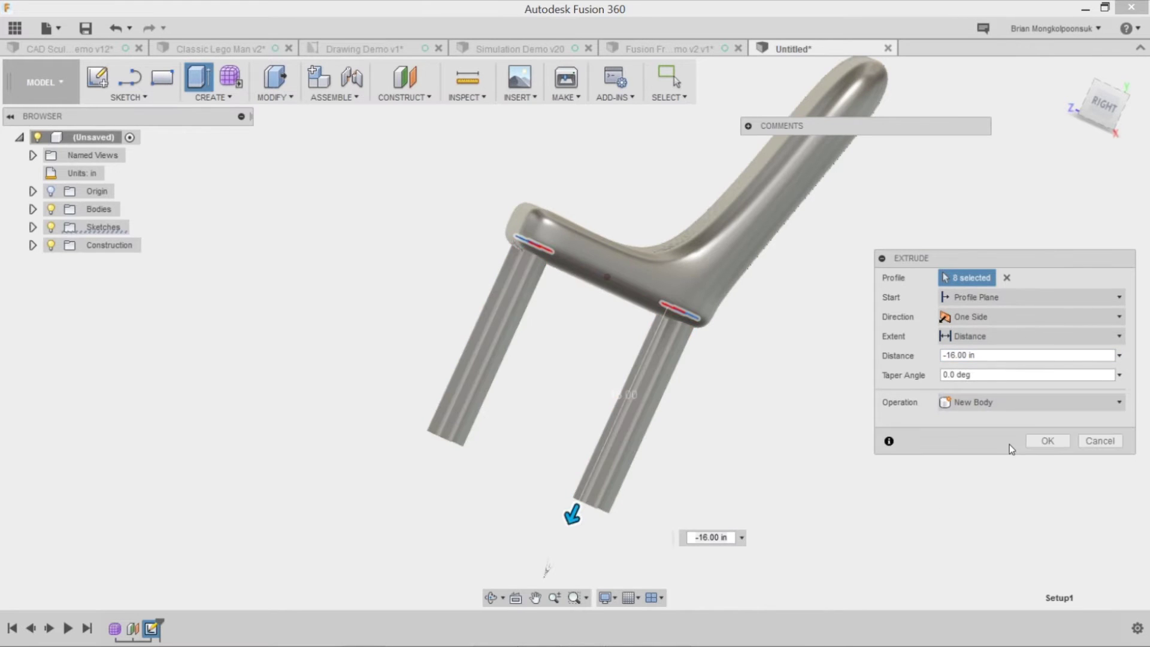
left_click(1046, 440)
Apply the glossy red enamel paint appearance to the chair's seat and backrest body
middle_click_drag(863, 287, 868, 368, "shift")
scroll(565, 344, "down", 2)
scroll(942, 408, "up", 3)
scroll(810, 377, "down", 2)
scroll(665, 299, "up", 2)
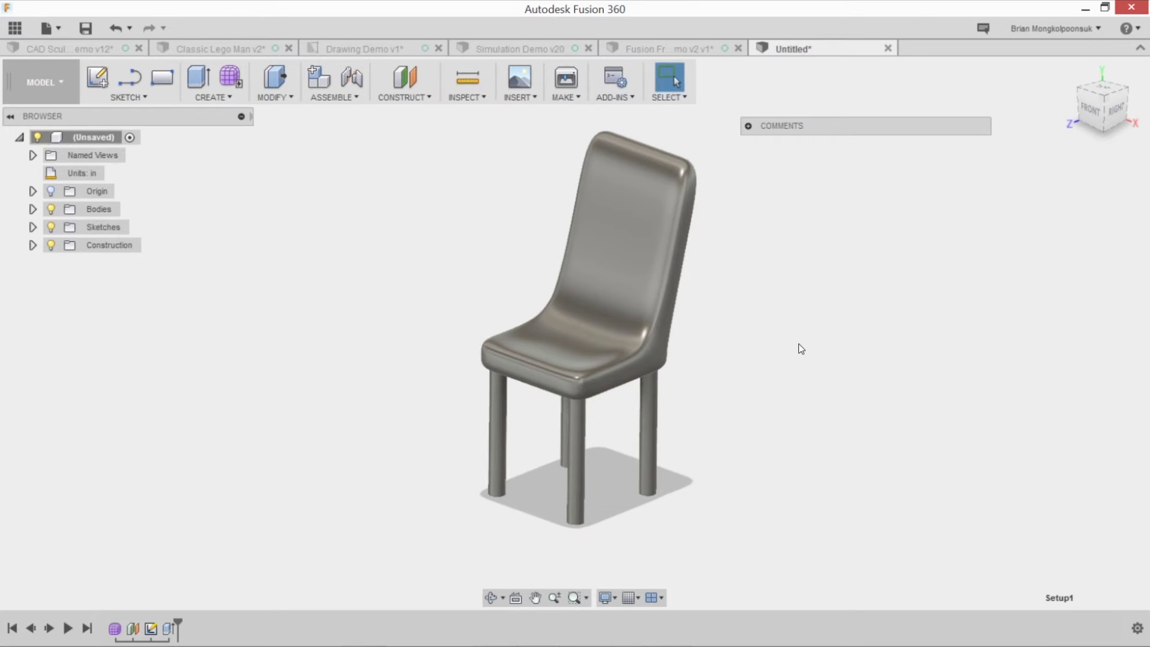
key("a")
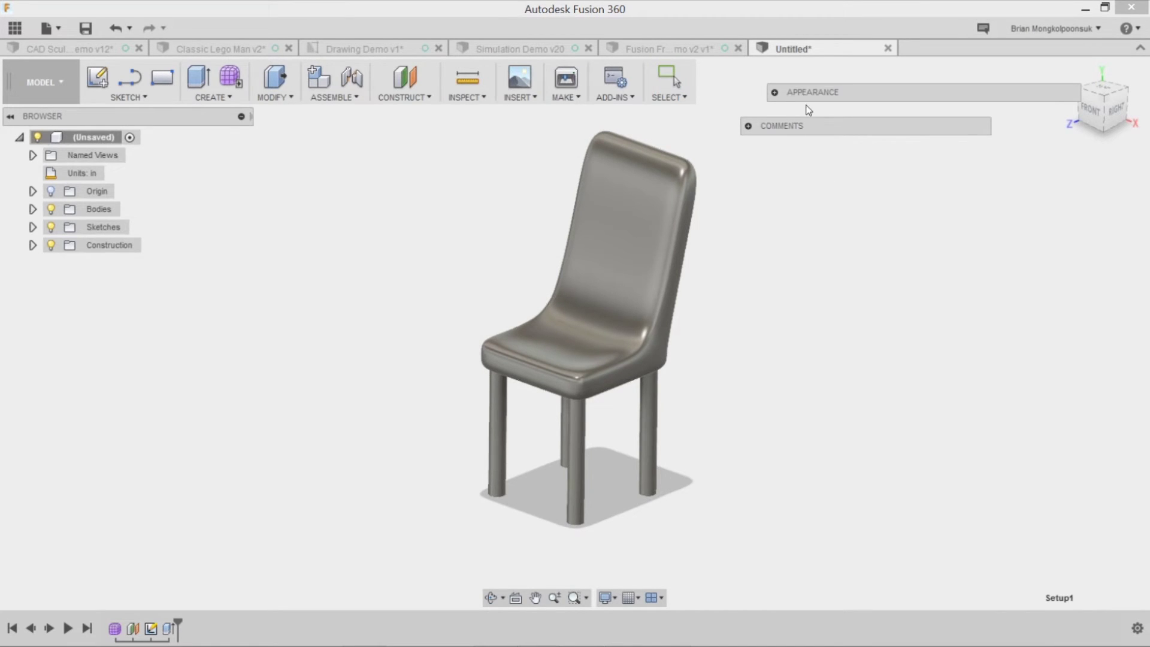
mouse_move(816, 482)
left_mouse_down()
mouse_move(824, 443)
mouse_move(643, 301)
left_mouse_up()
Apply the Paint - Enamel Glossy (Black) appearance to all four chair legs and collapse the Appearance dialog
scroll(875, 473, "down", 3)
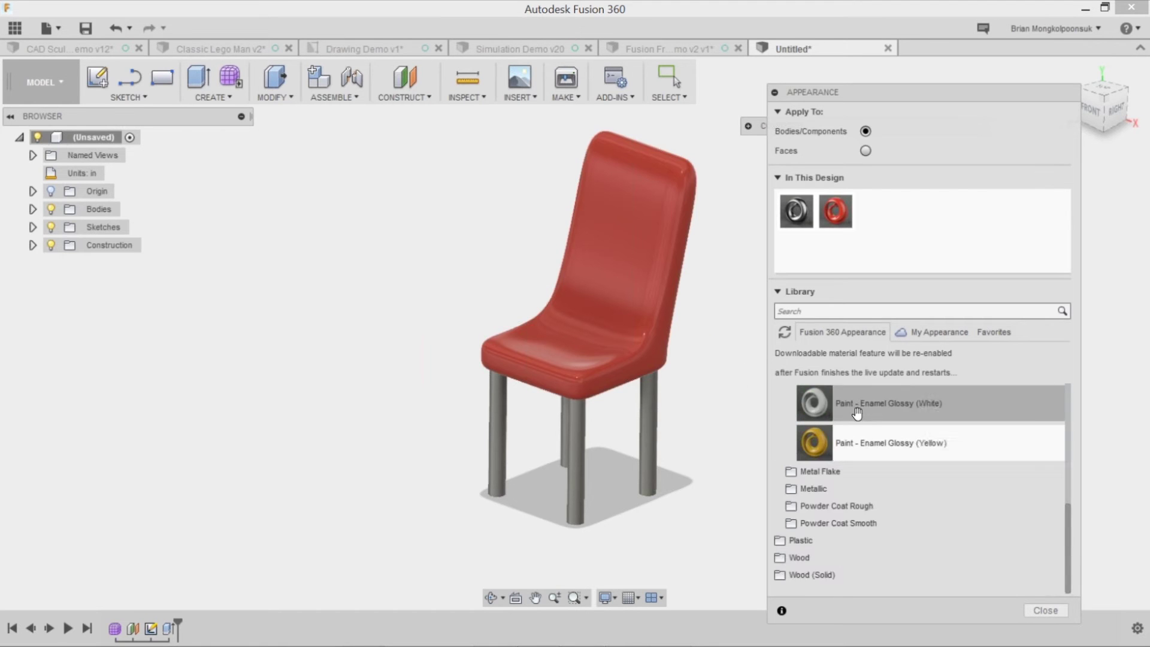
scroll(877, 467, "up", 5)
left_click_drag(881, 453, 566, 430)
left_click_drag(736, 459, 652, 453)
left_click_drag(834, 445, 577, 453)
left_click_drag(871, 463, 491, 449)
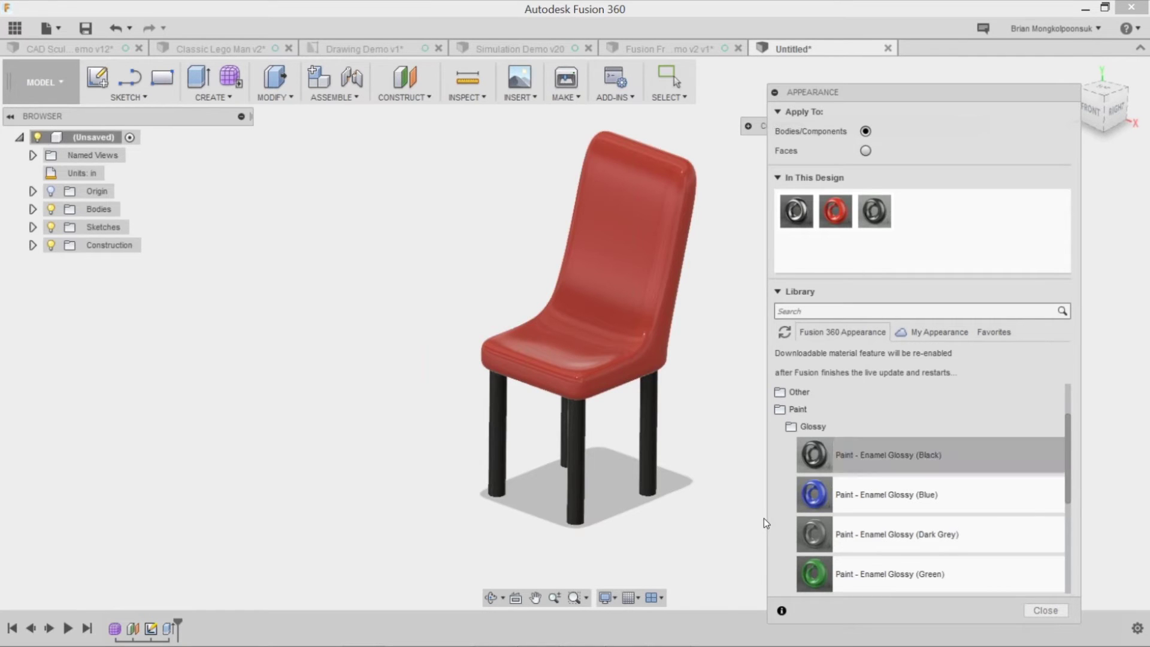
left_click(774, 94)
scroll(771, 411, "down", 2)
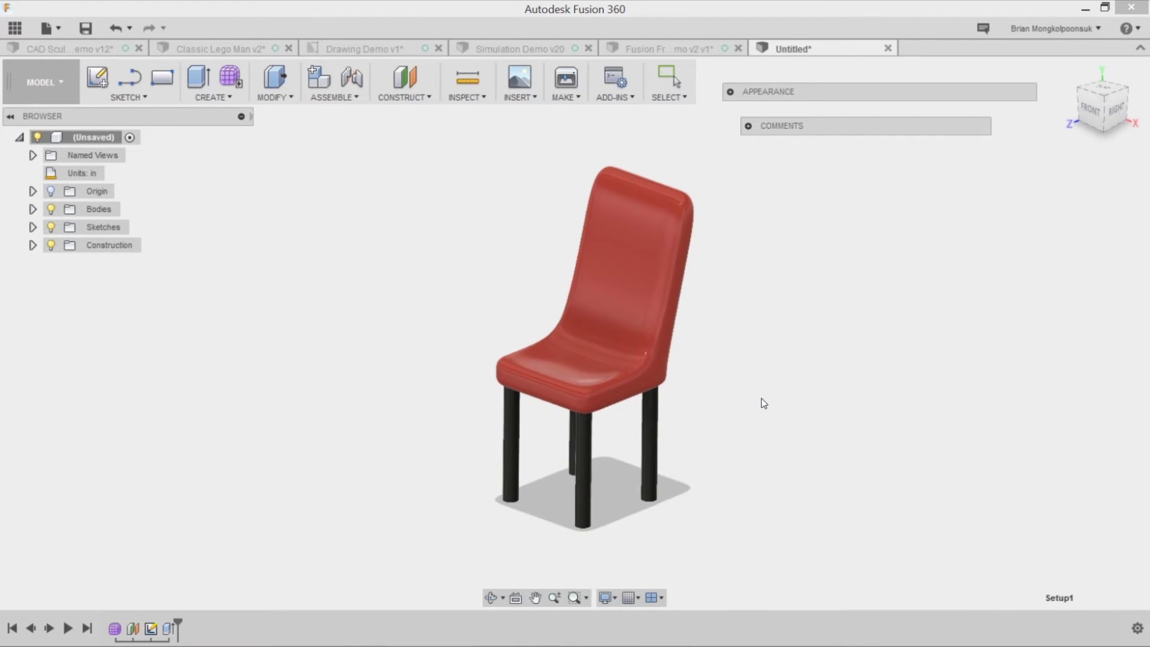
Show the project's list of people and move the collapsed Appearance dialog clear of the toolbar
left_click(17, 30)
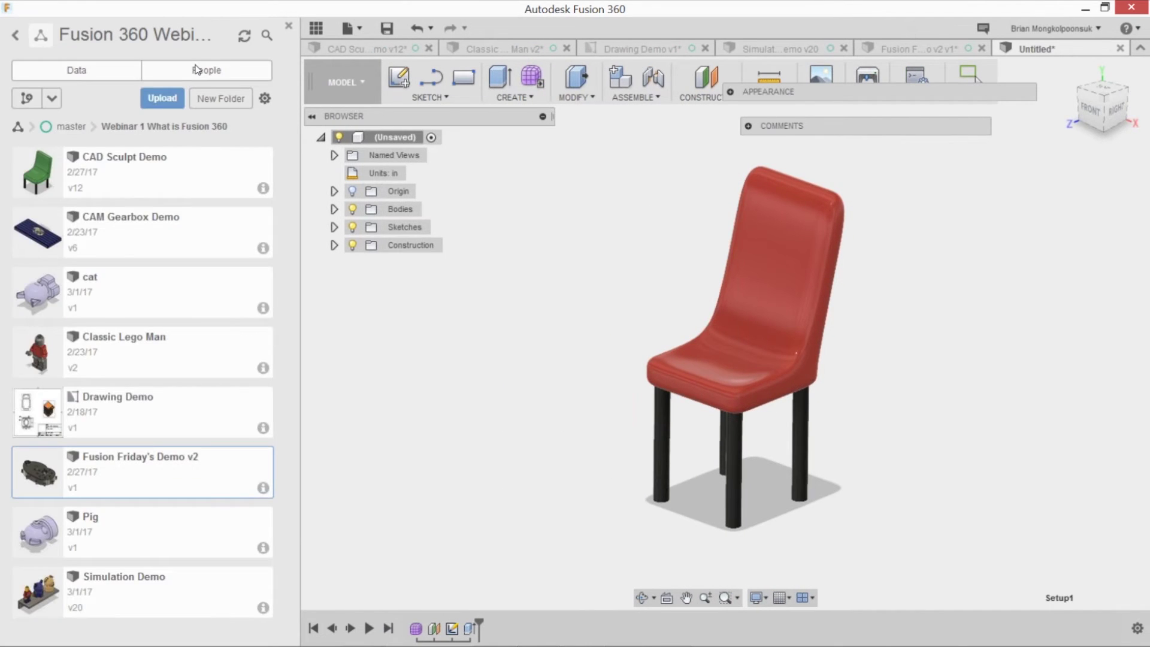
left_click(198, 70)
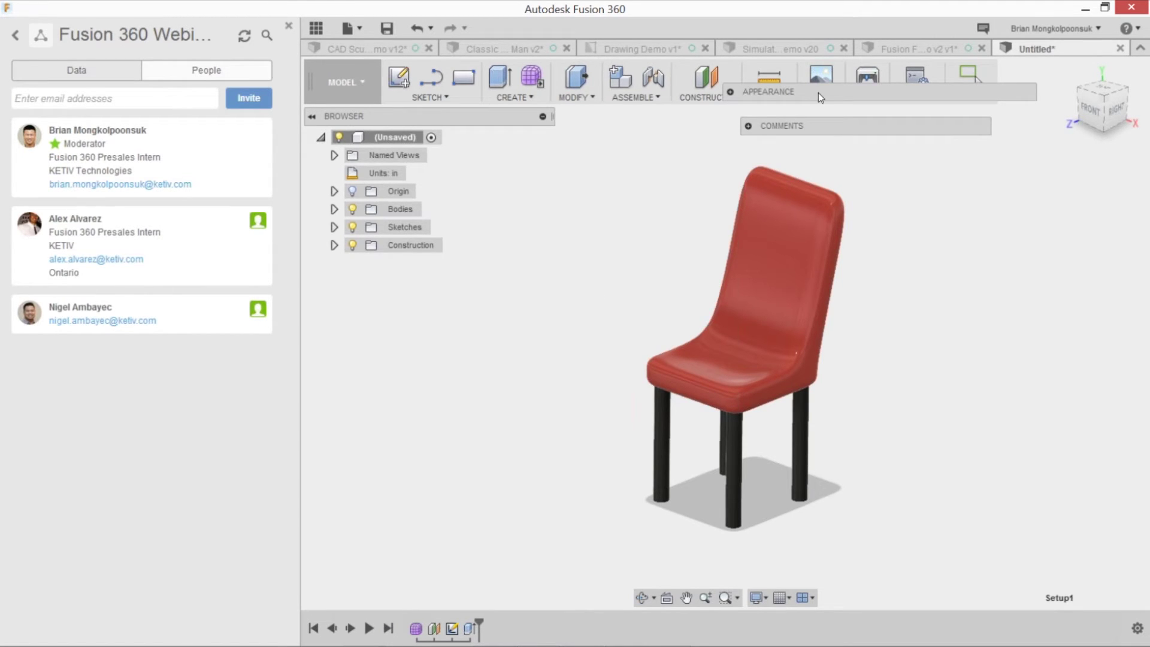
left_click_drag(815, 100, 814, 149)
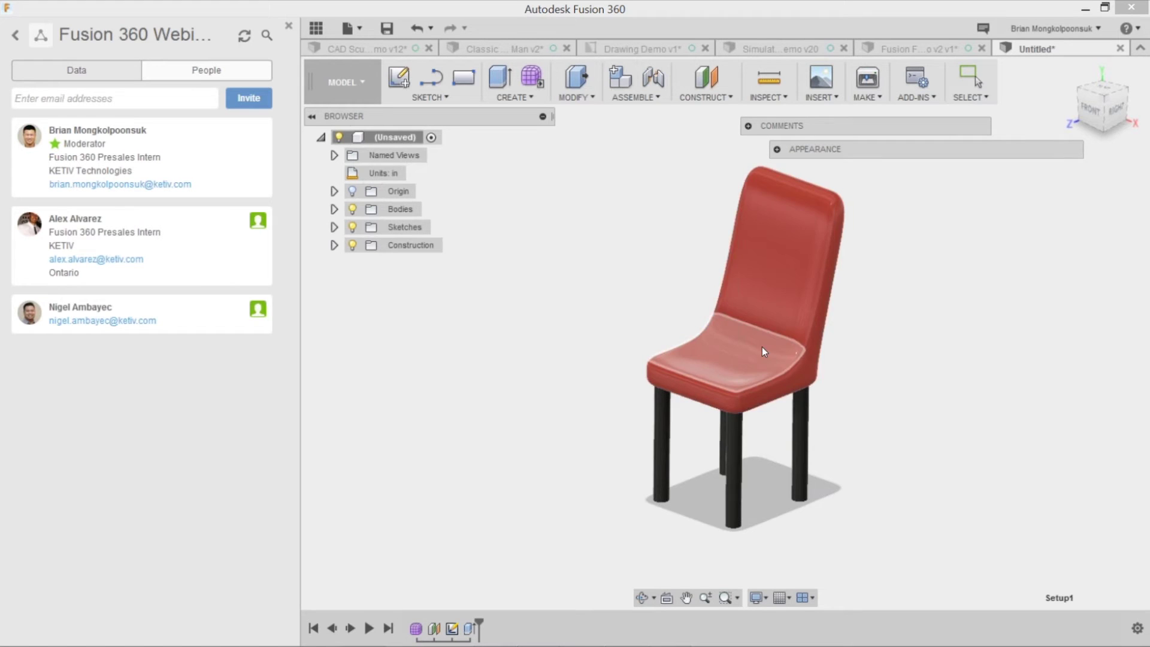
scroll(762, 347, "down", 2)
scroll(784, 231, "up", 2)
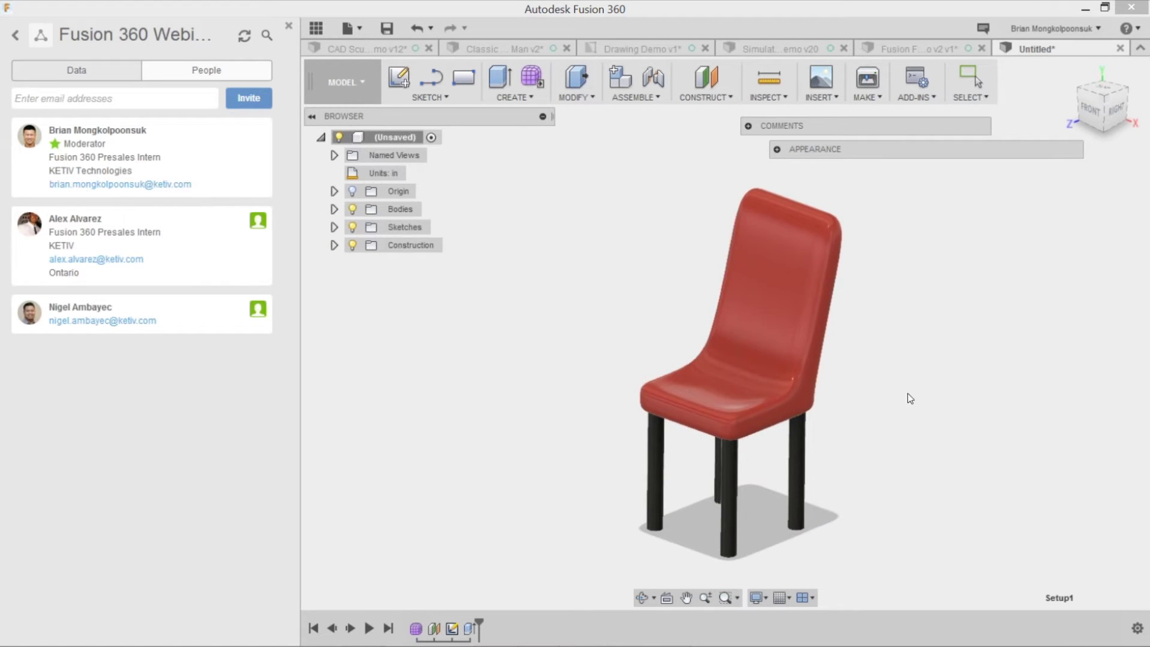
Switch to the CAD Sculpt Demo v12 design and list the project's data files
left_click(370, 51)
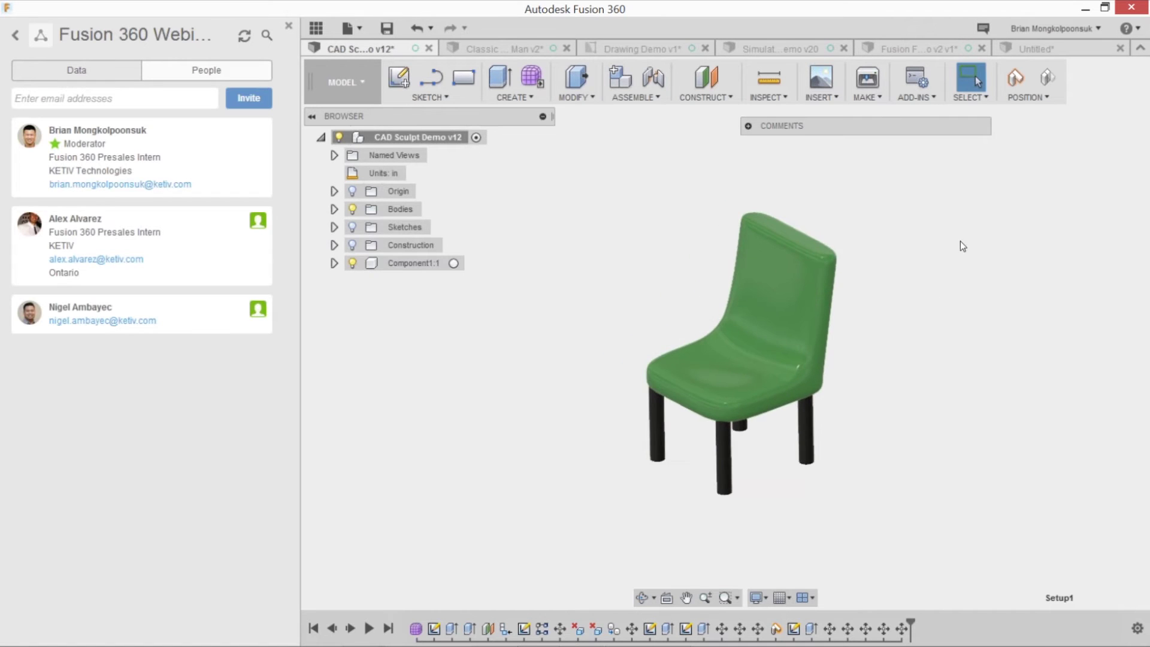
scroll(962, 245, "up", 1)
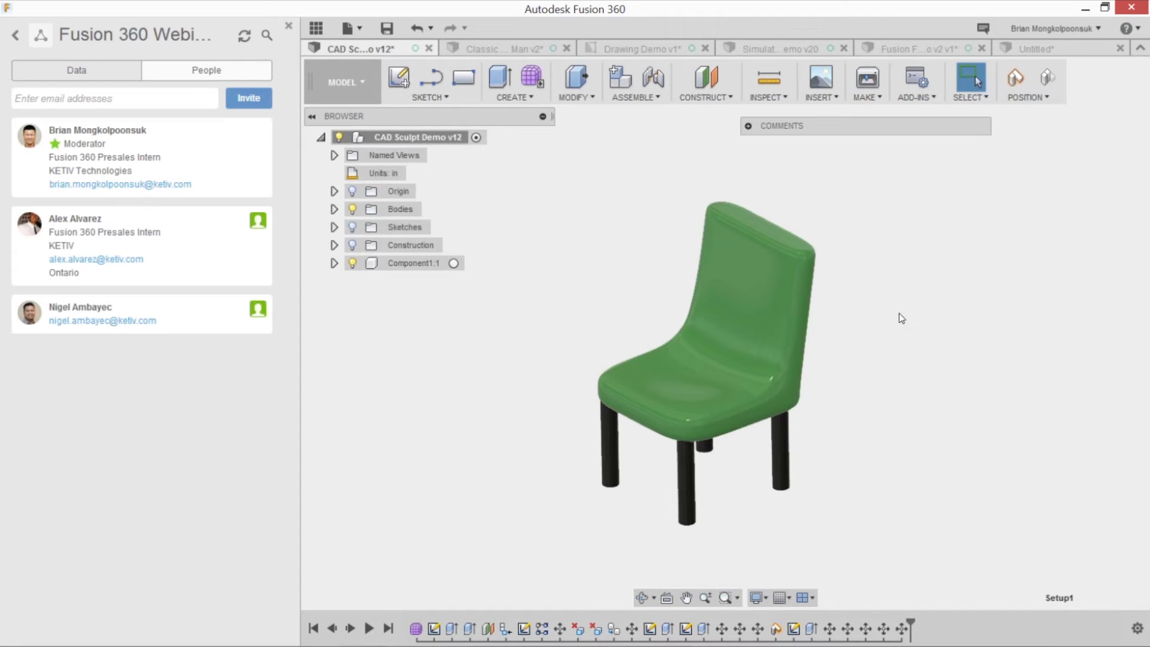
left_click(99, 76)
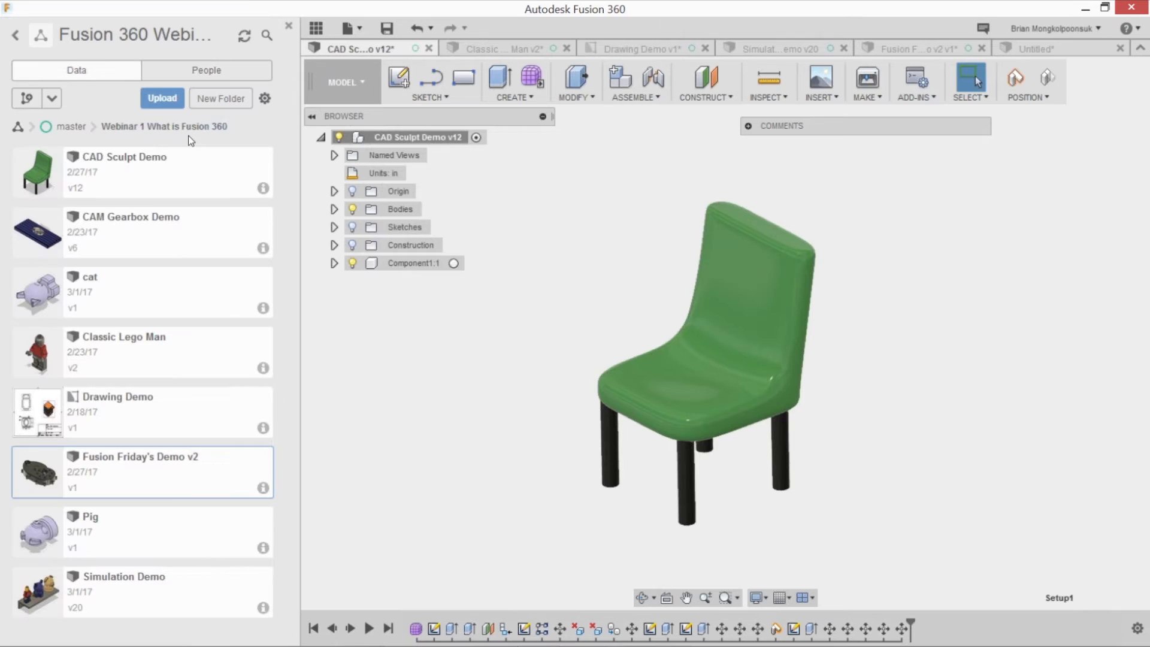
Open the comments on the green chair design and review the V5 and V4 entries
left_click(748, 126)
left_click_drag(818, 127, 926, 132)
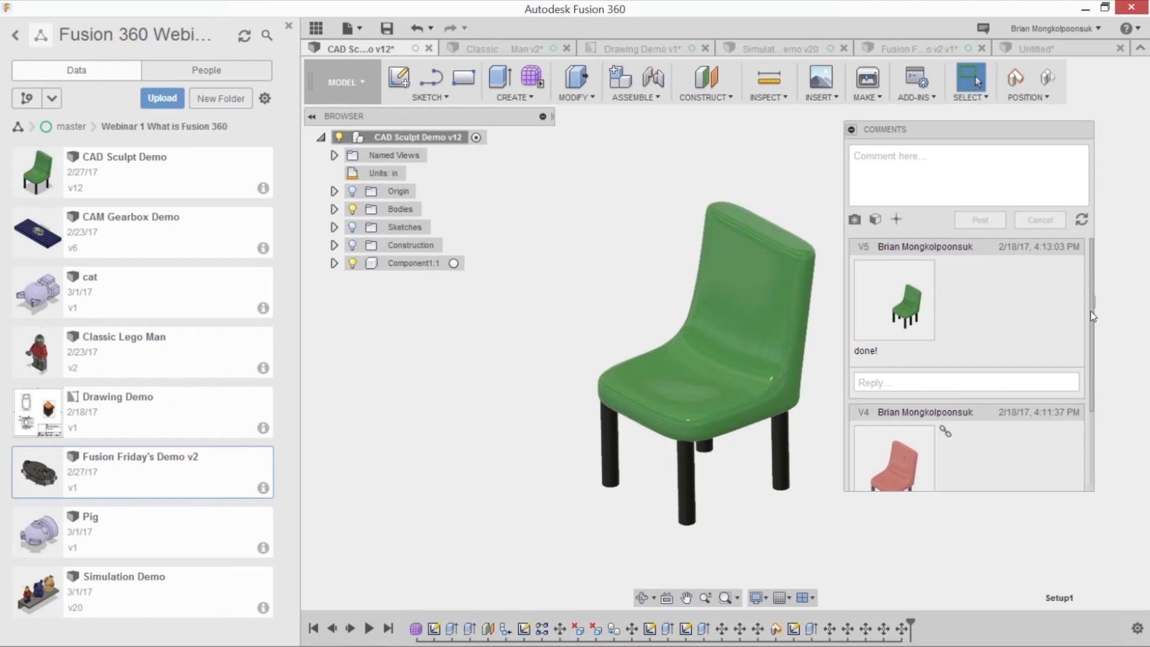
scroll(1090, 355, "down", 1)
scroll(1090, 350, "down", 1)
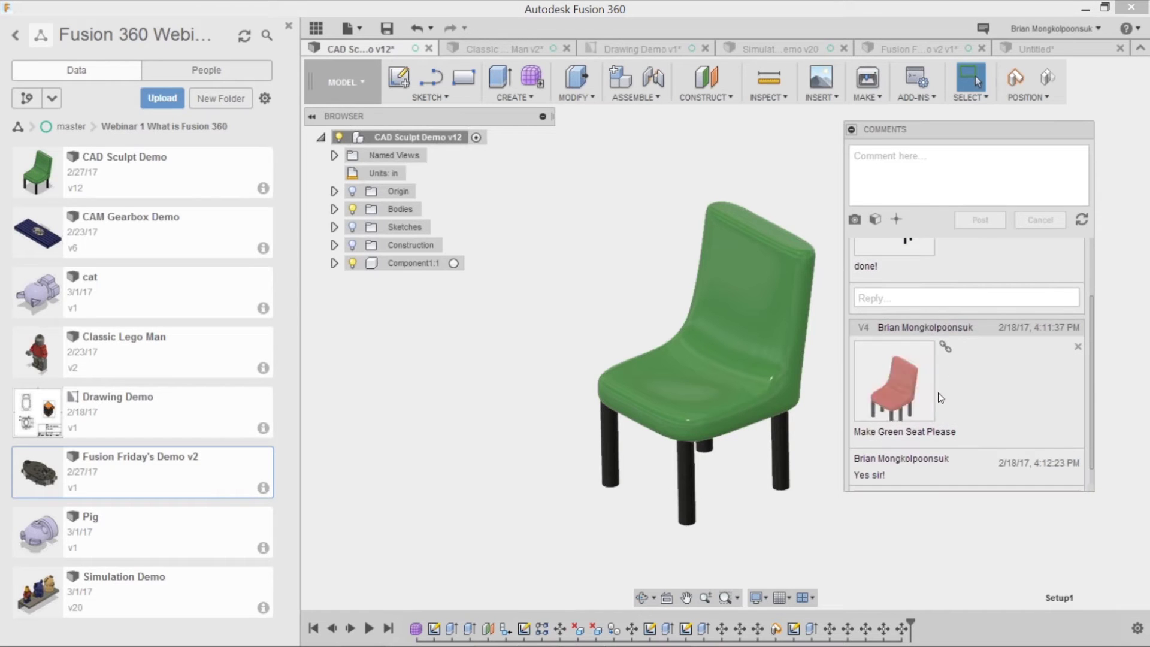
mouse_move(925, 393)
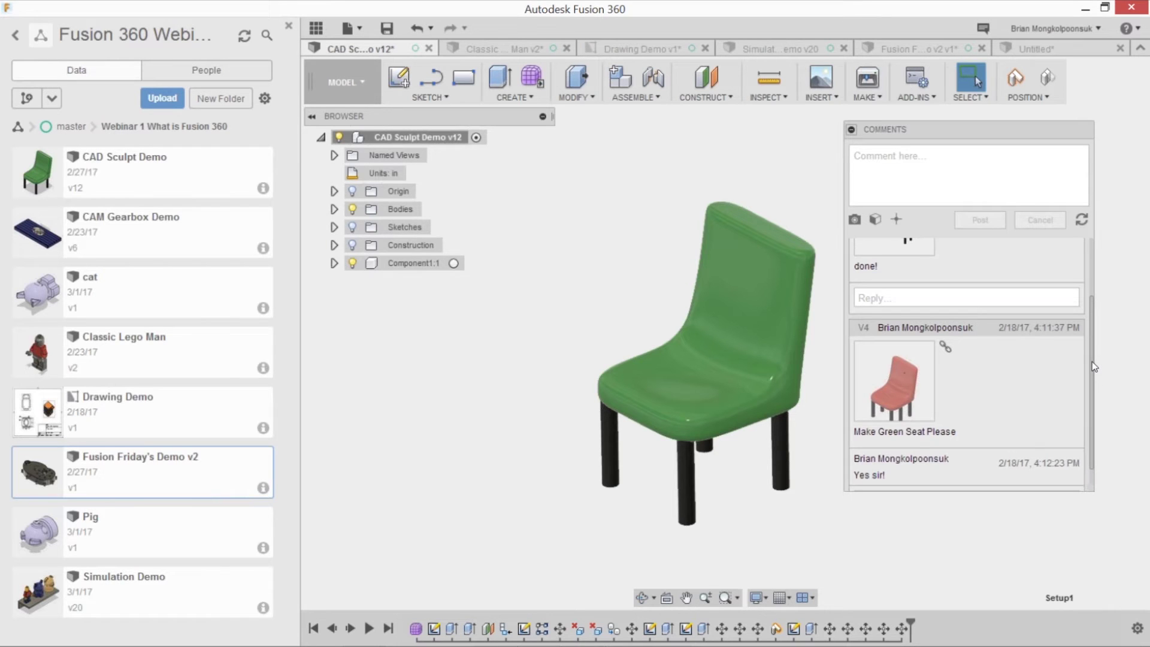
scroll(1093, 299, "up", 2)
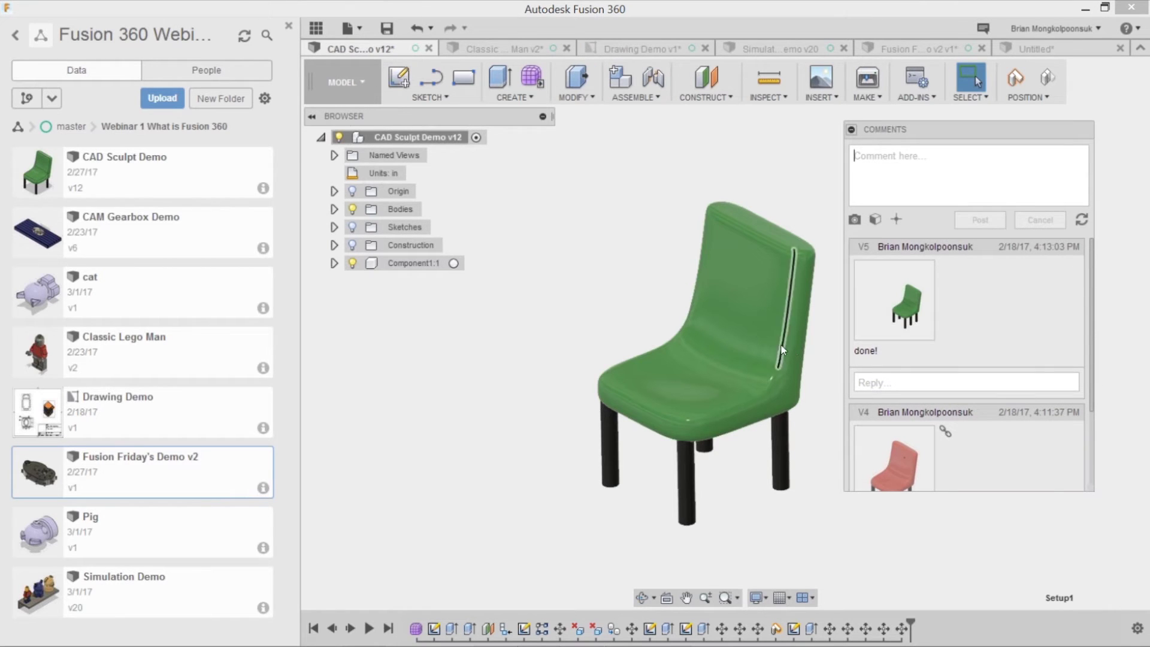
mouse_move(903, 329)
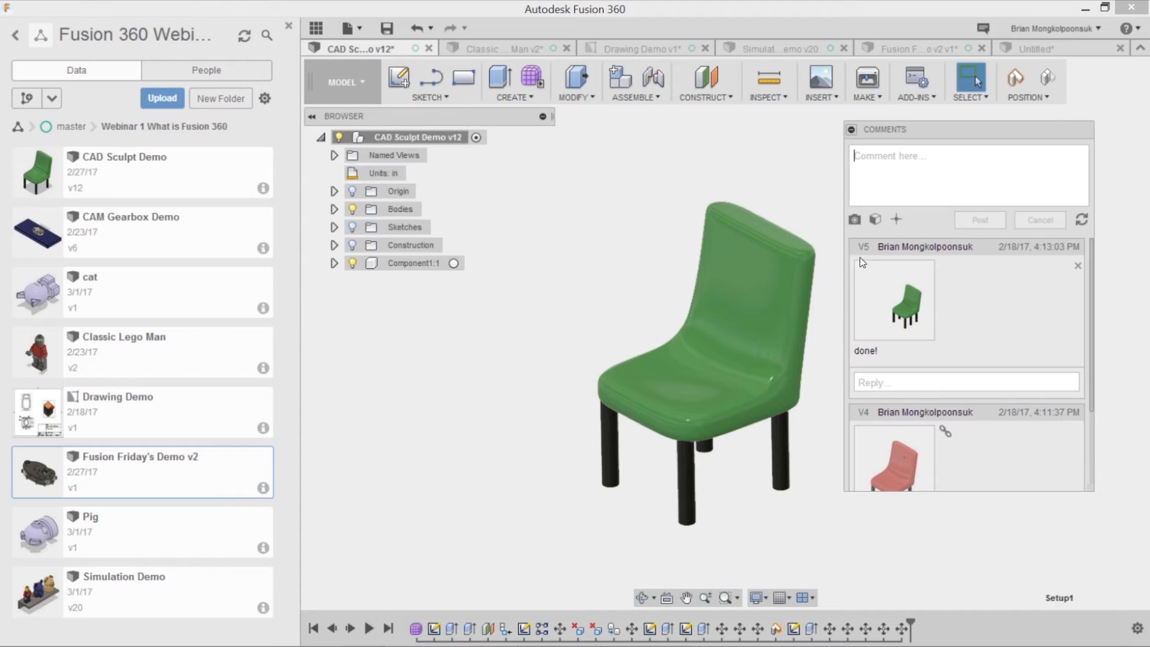
left_click(850, 130)
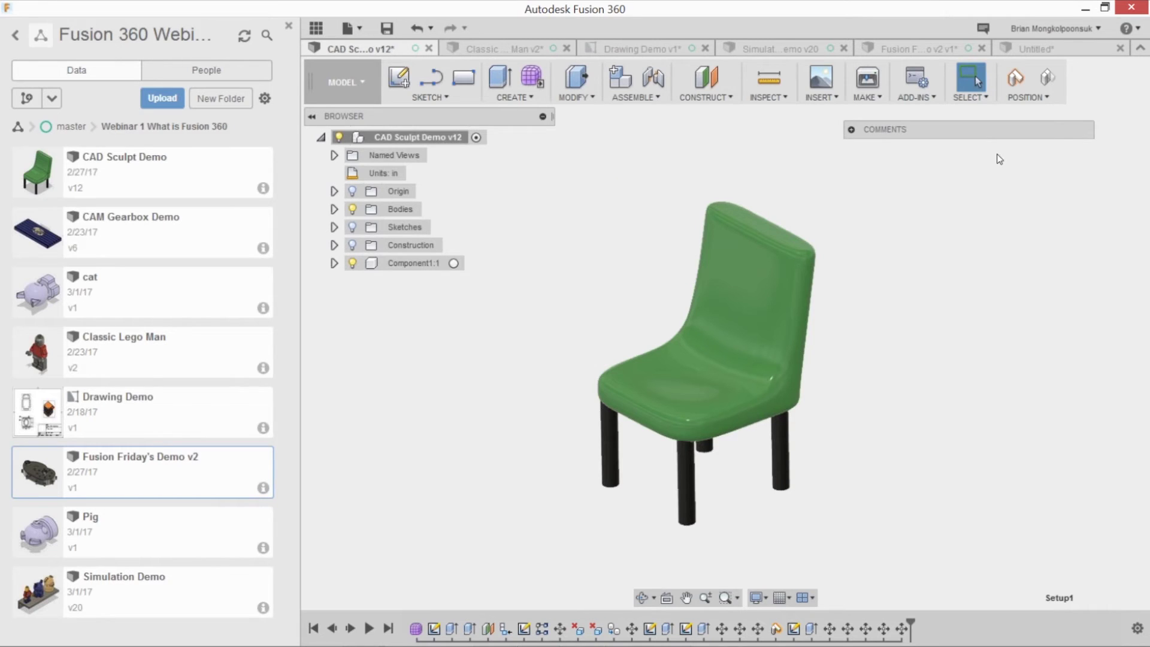
left_click(852, 131)
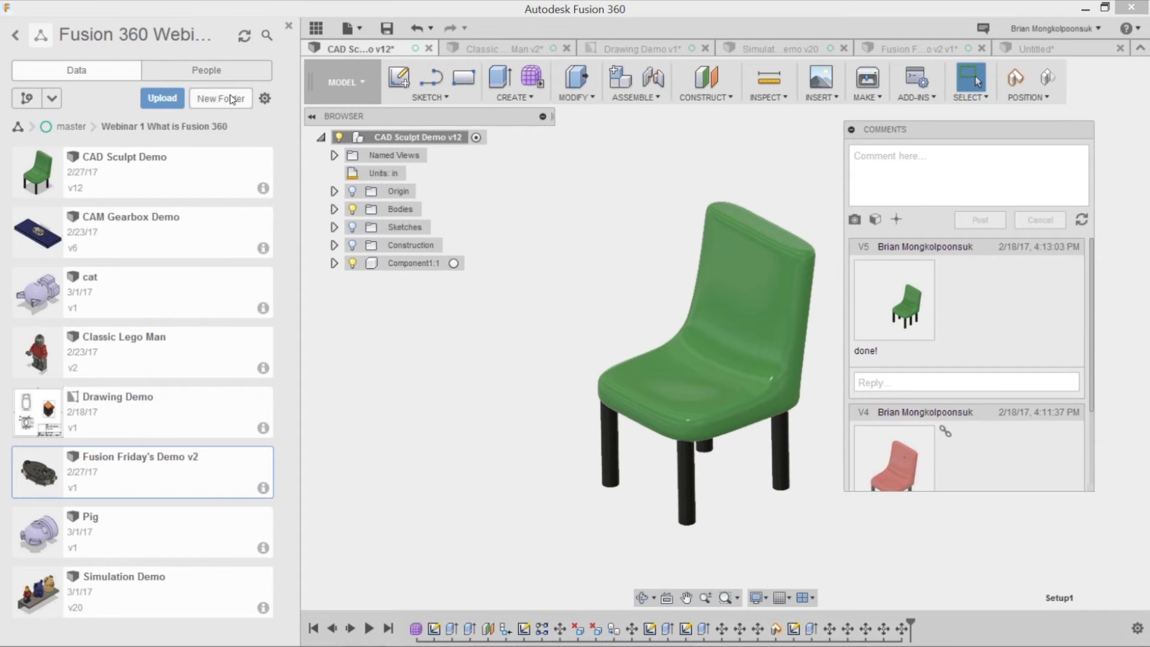
Show the details of CAD Sculpt Demo and list all of its earlier versions
left_click(263, 188)
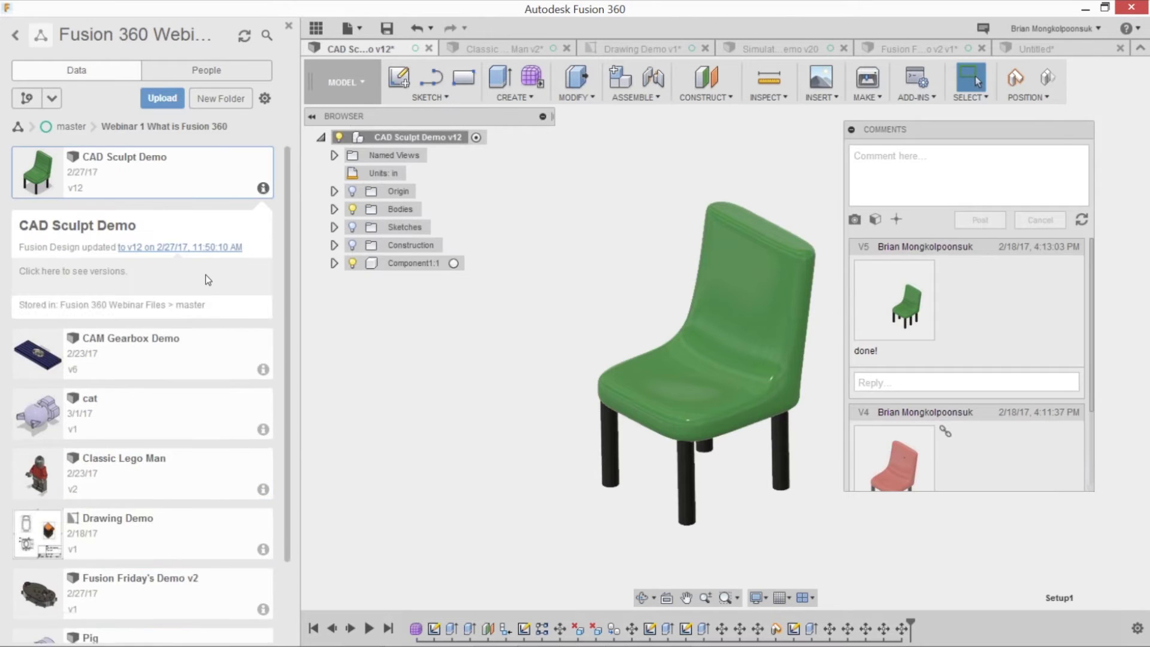
left_click(184, 305)
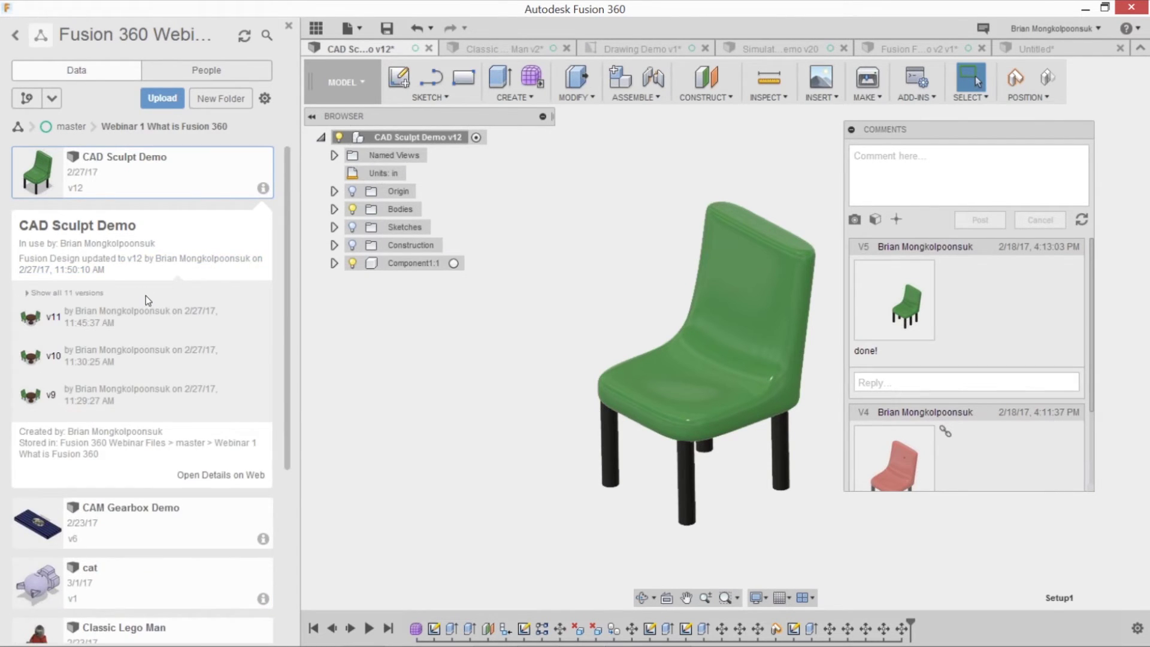
left_click(145, 296)
scroll(146, 296, "down", 3)
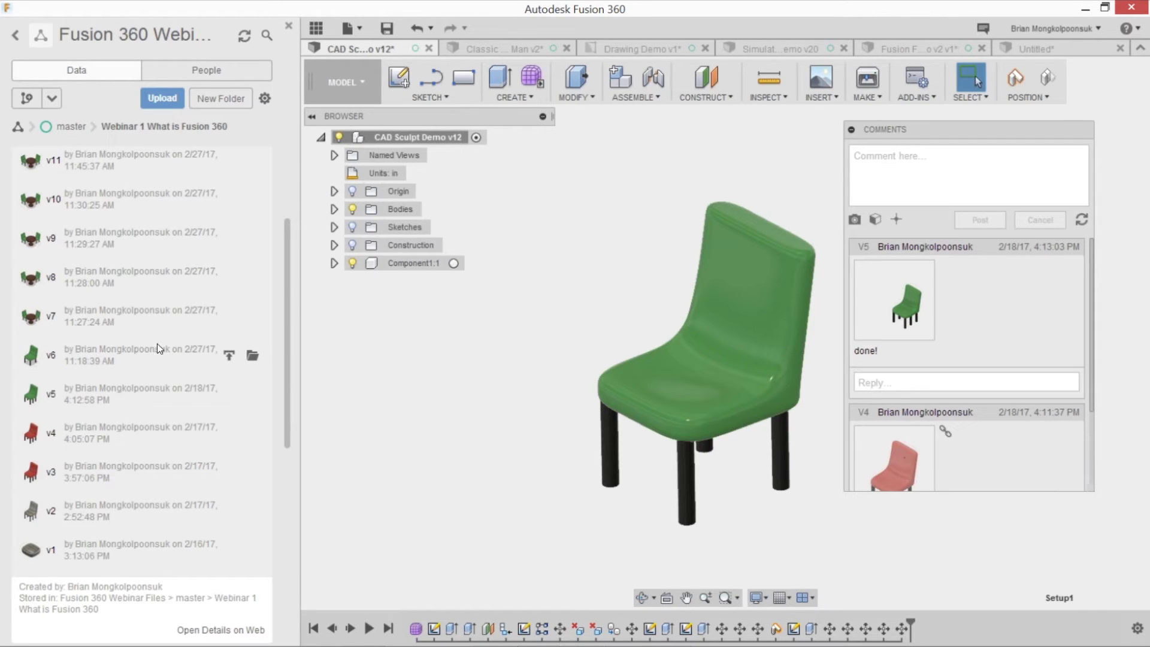
Check the project's people, return to the CAD Sculpt Demo version list to review it, and close its details
left_click(187, 71)
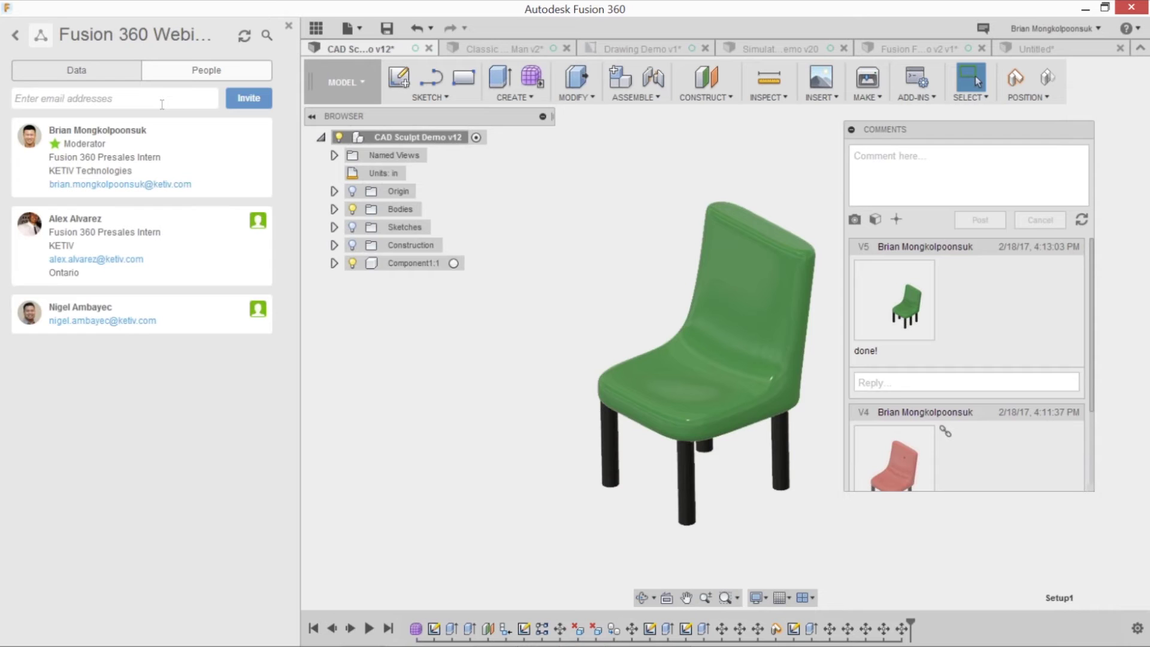
left_click(97, 75)
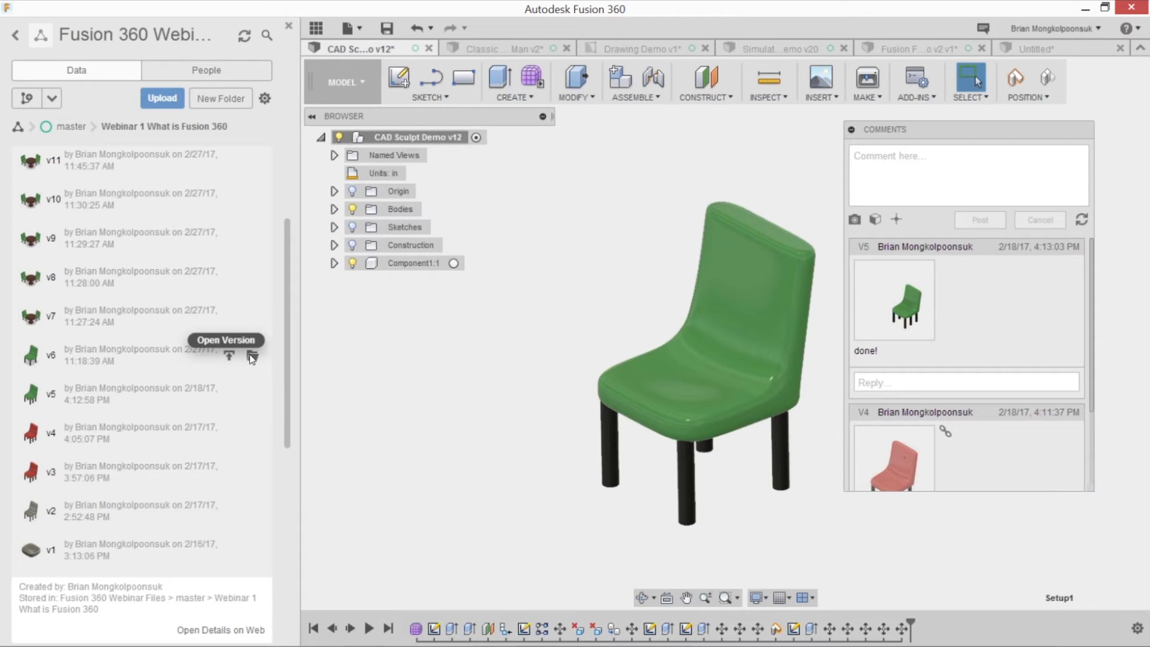
scroll(165, 270, "up", 2)
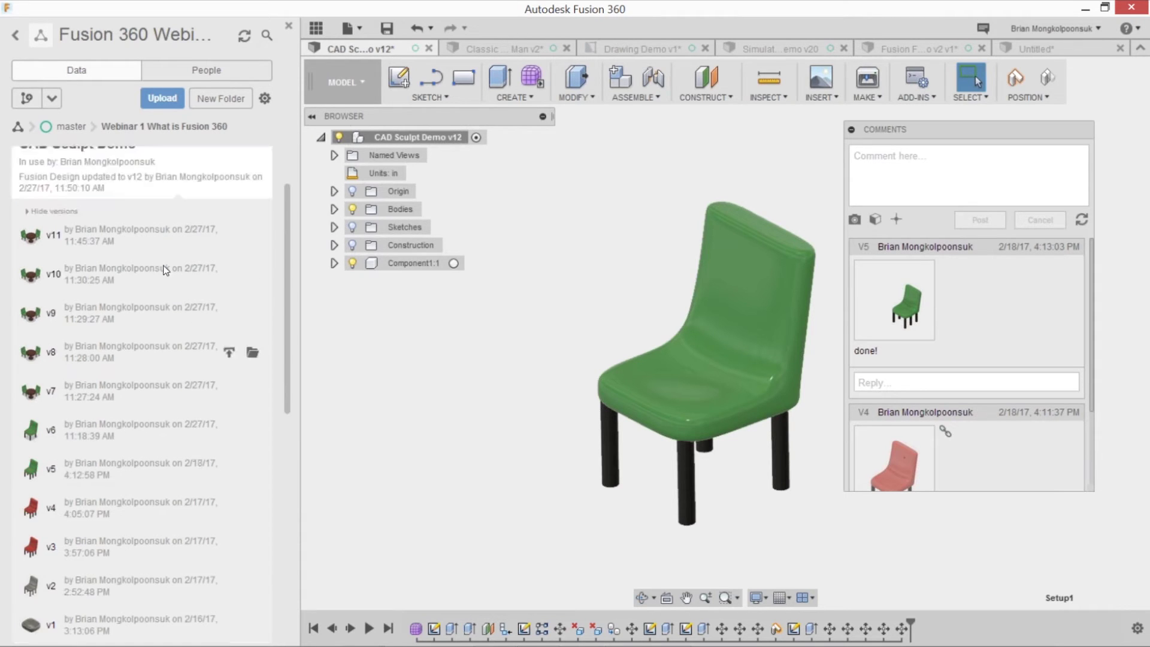
scroll(165, 270, "up", 2)
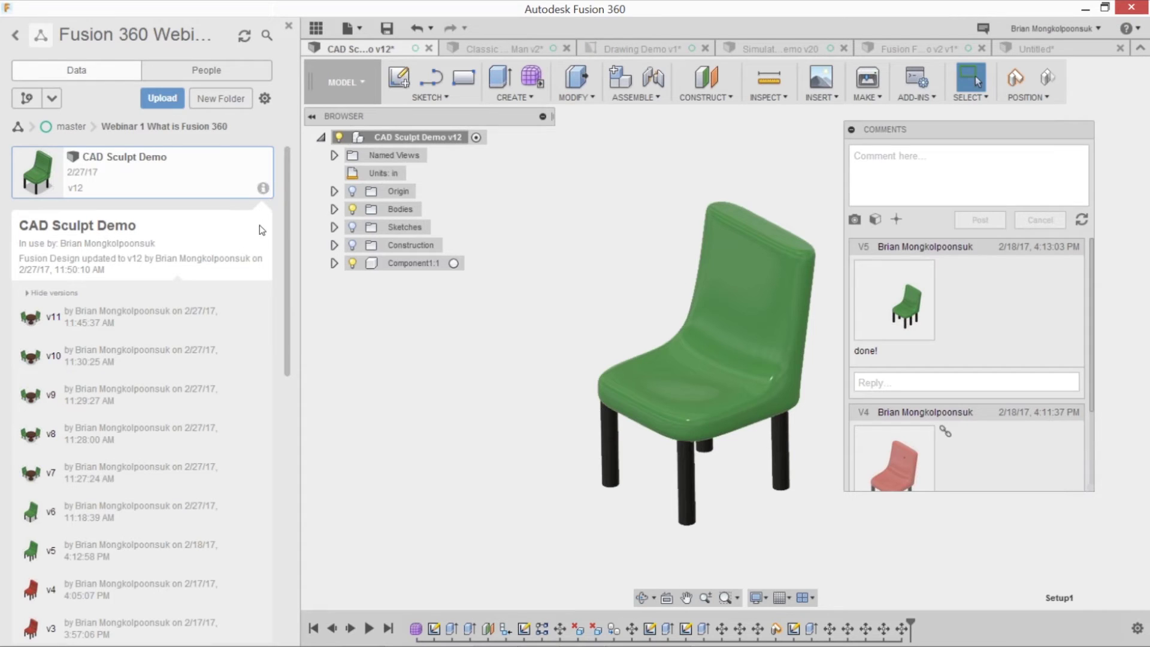
left_click(263, 188)
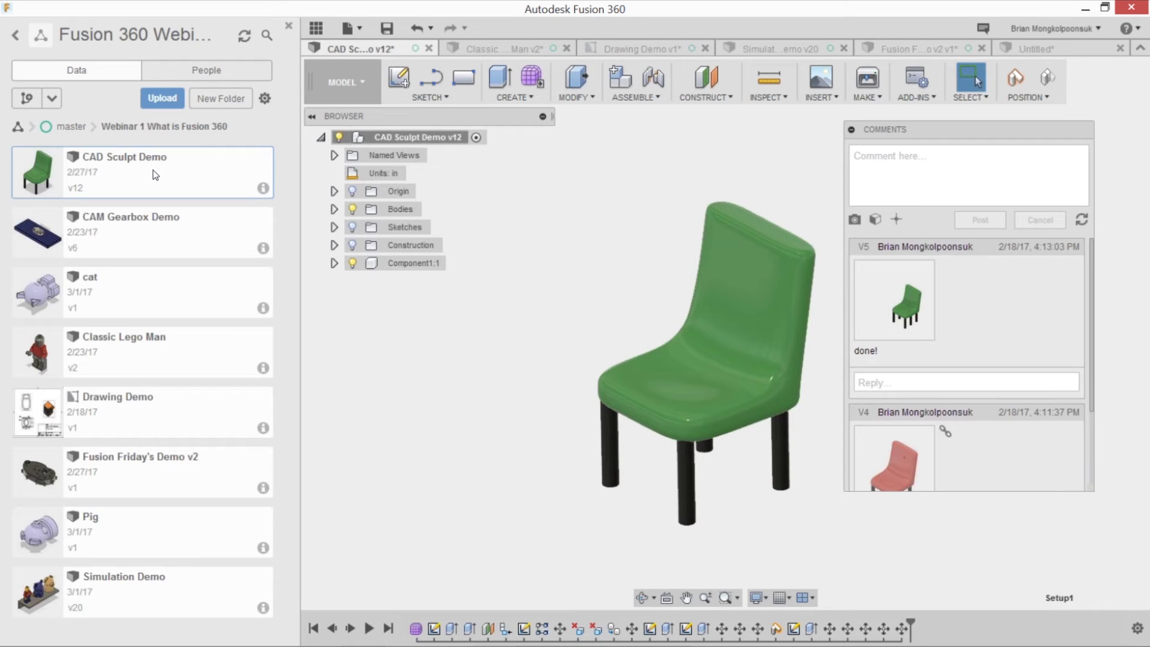
Open the public link sharing settings for CAD Sculpt Demo and switch to the shared model in Chrome
right_click(214, 181)
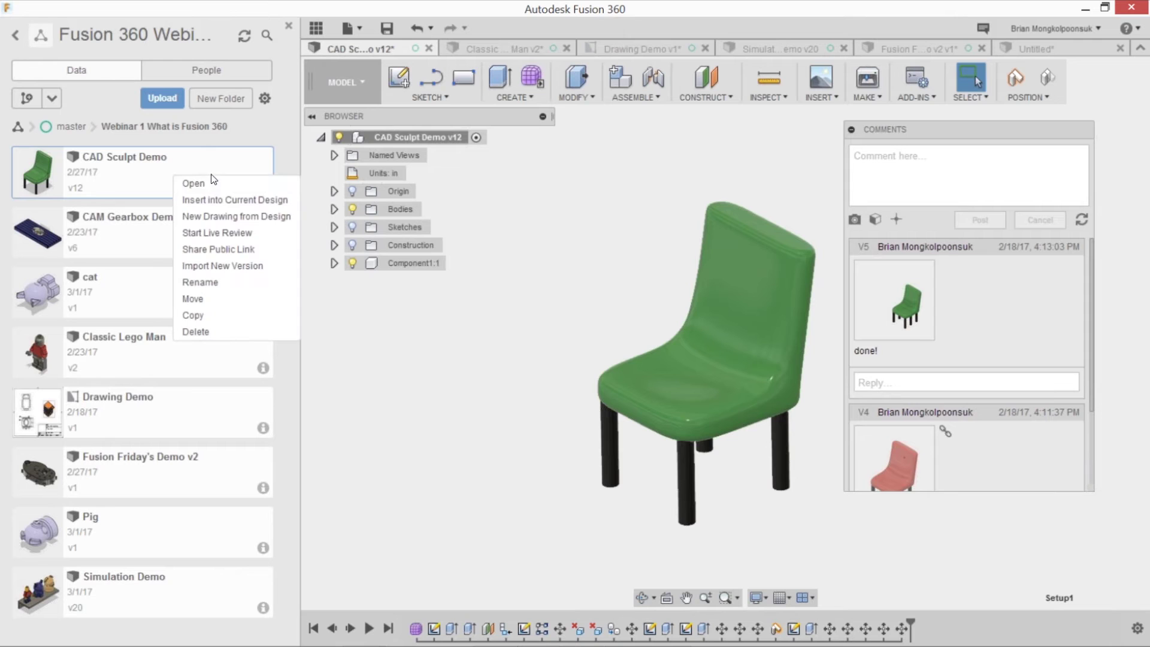
left_click(229, 245)
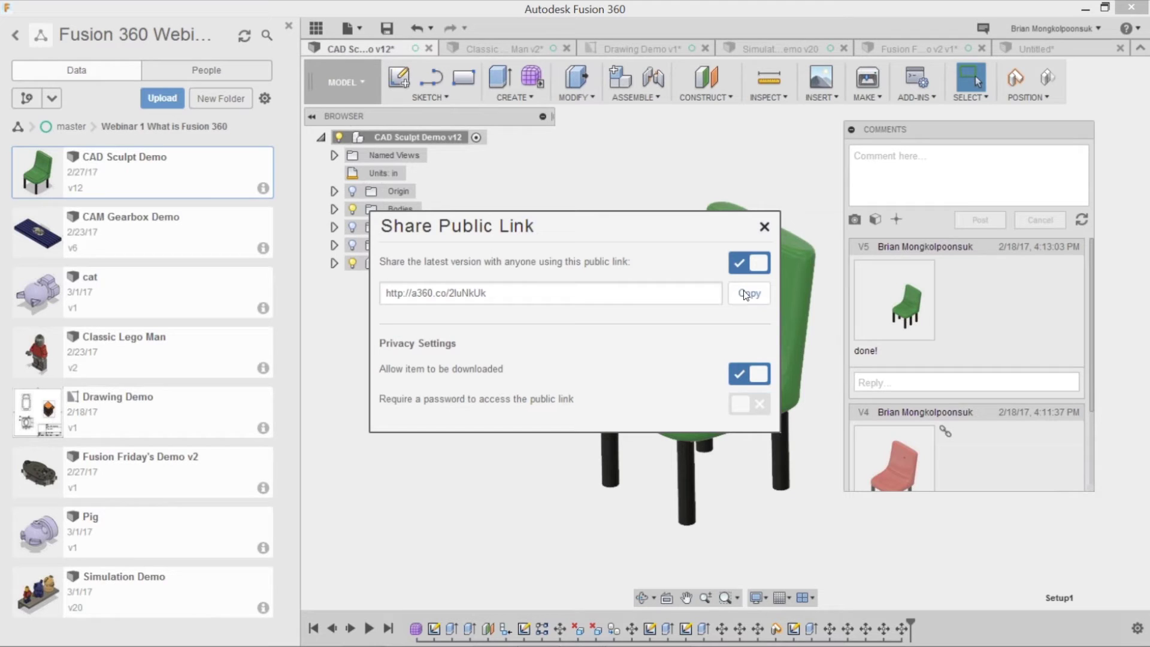
mouse_move(426, 644)
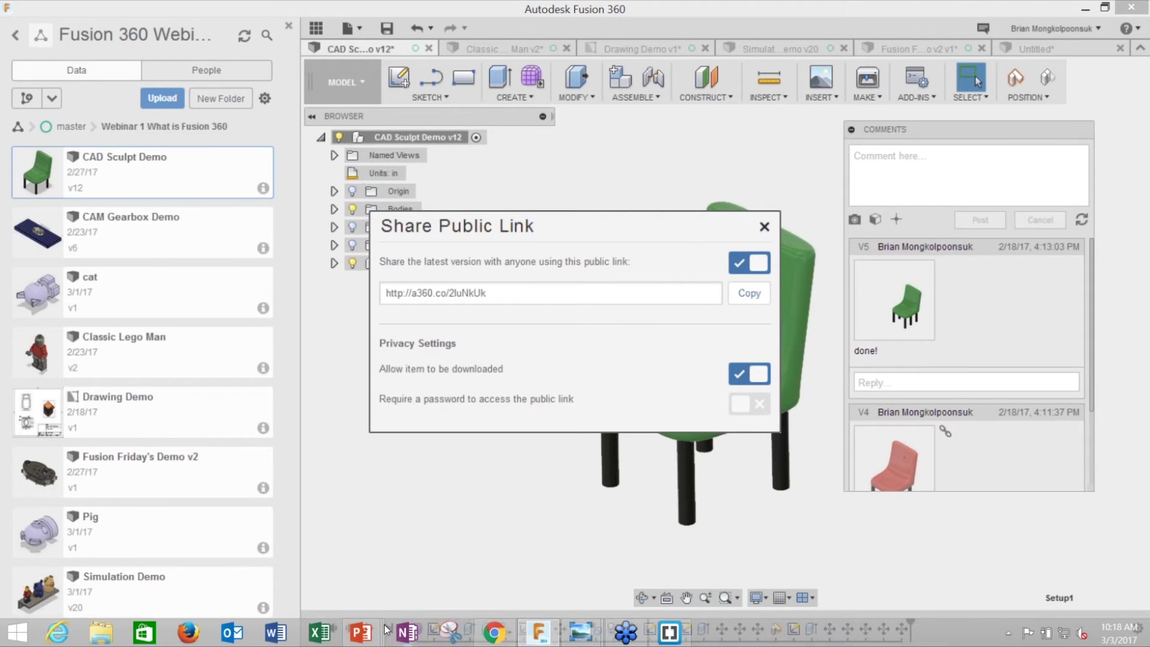
left_click(490, 635)
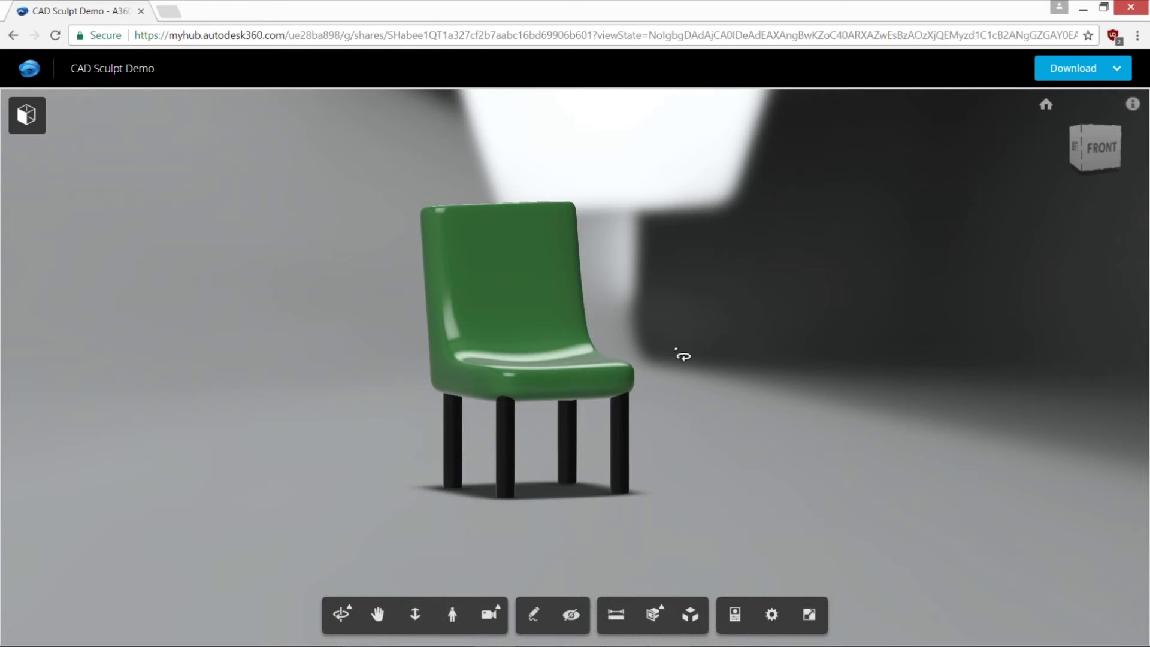
Examine the shared chair from several angles, review its download formats, and switch back to Autodesk Fusion 360
left_click_drag(677, 350, 750, 362)
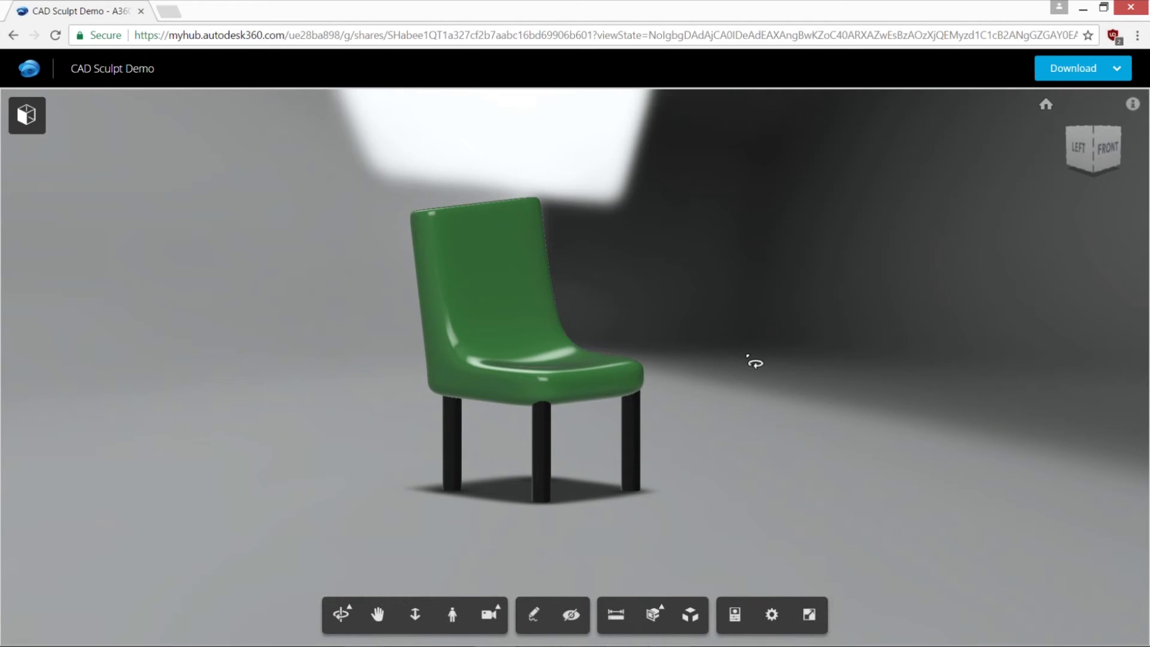
left_click_drag(470, 362, 772, 315)
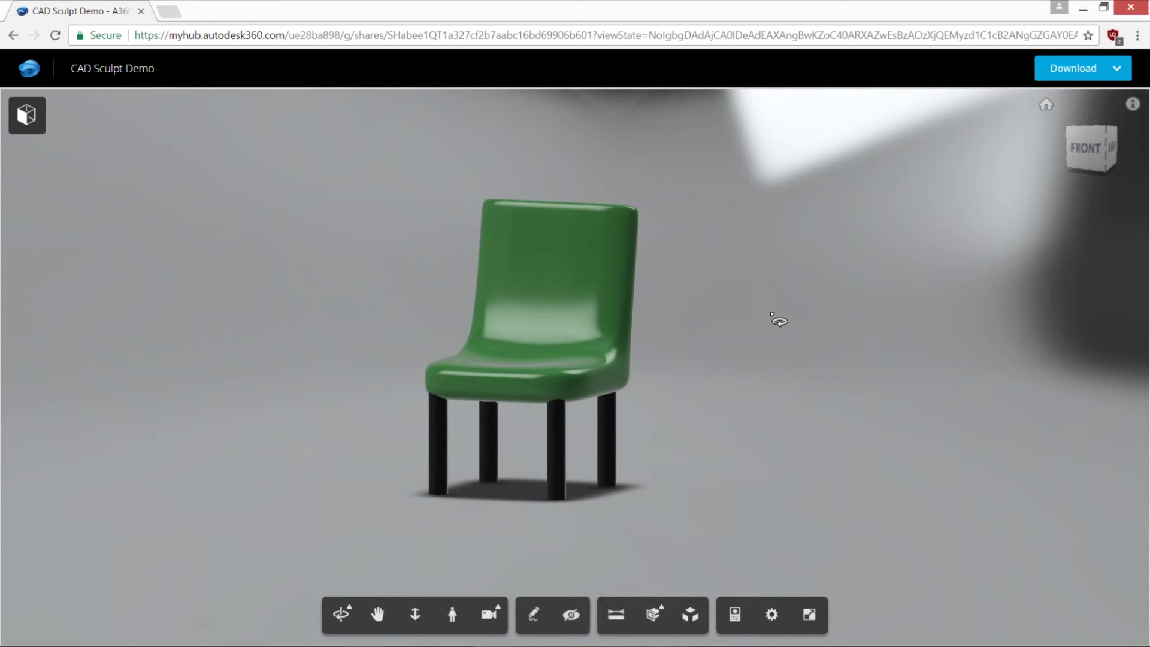
left_click(1118, 69)
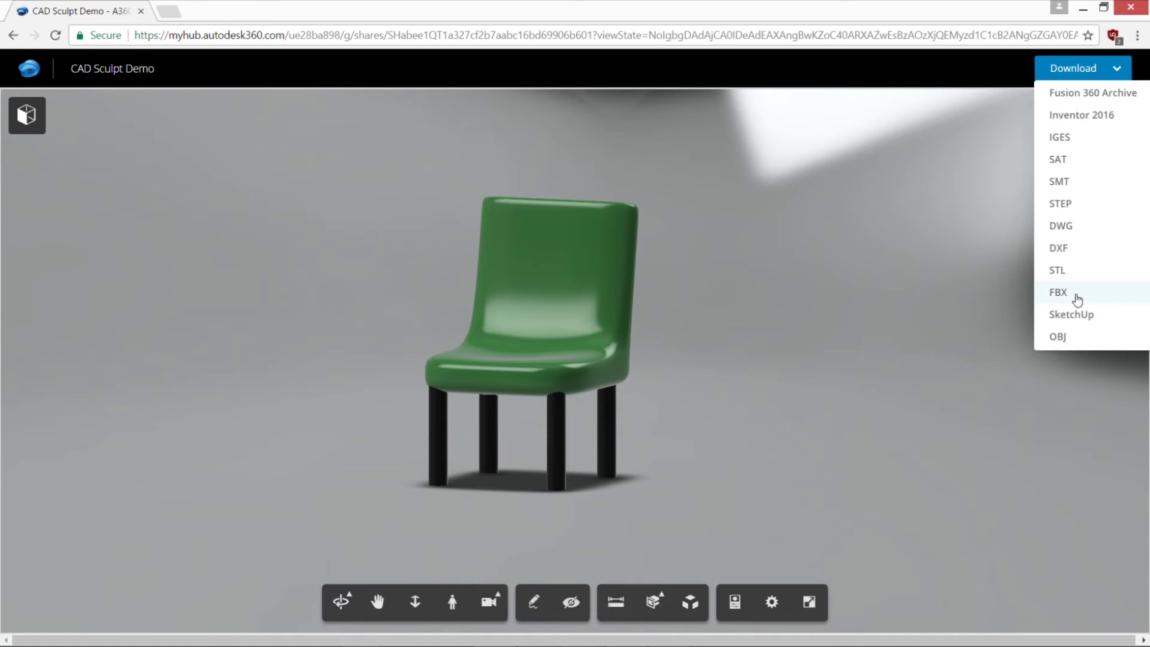
left_click(976, 159)
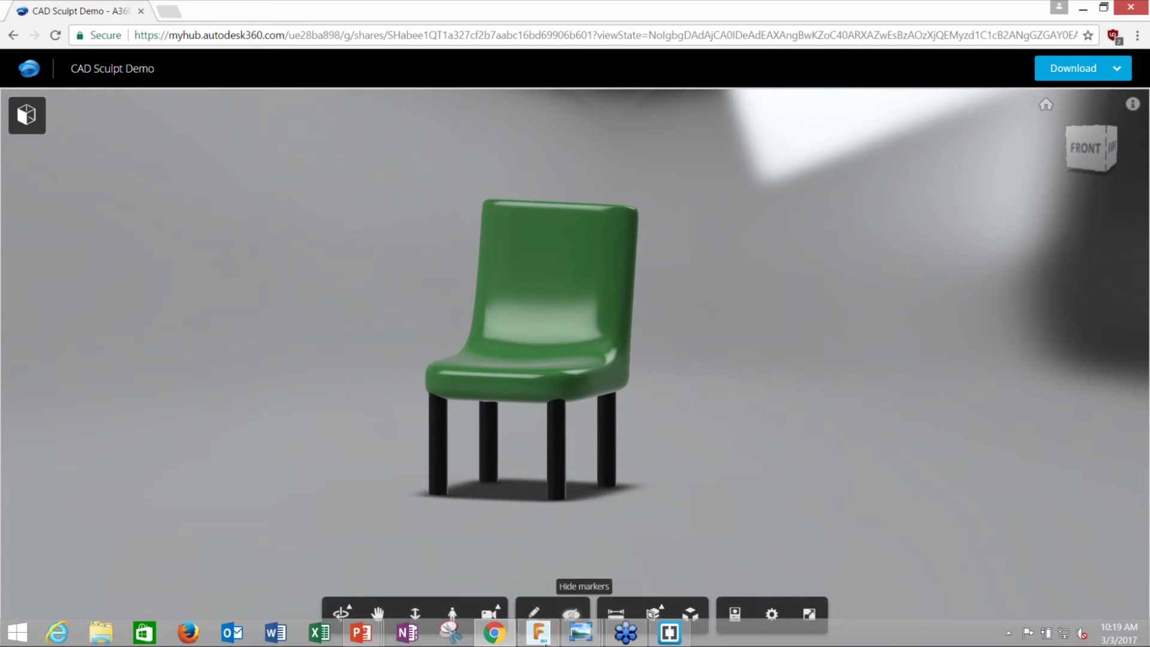
mouse_move(530, 638)
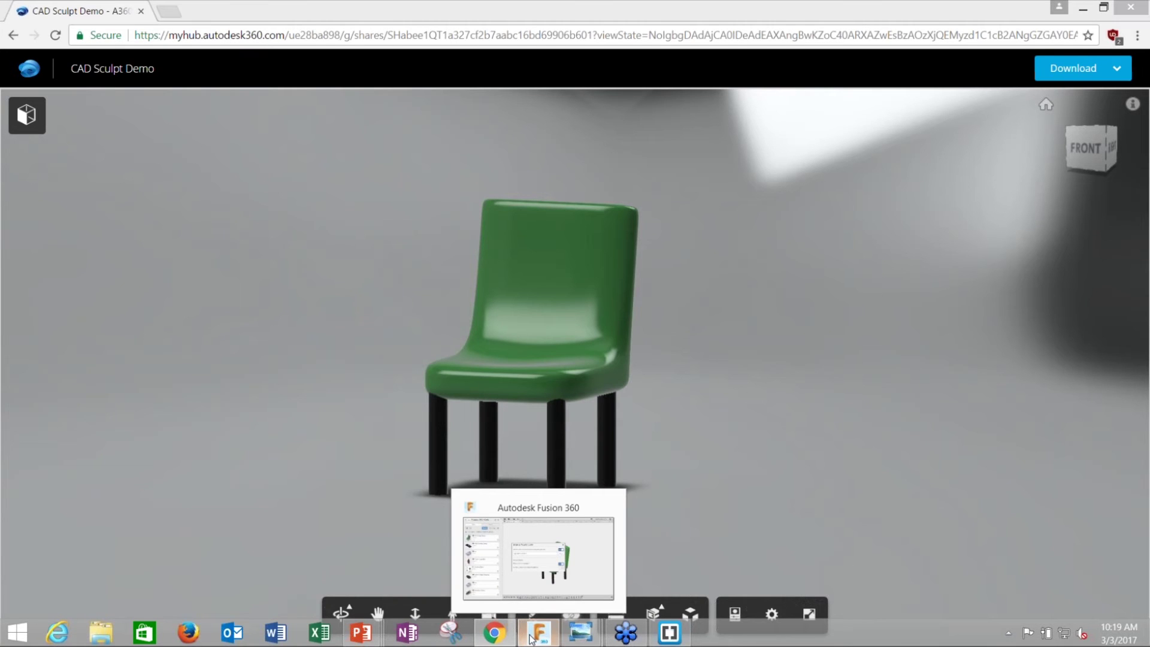
left_click(531, 638)
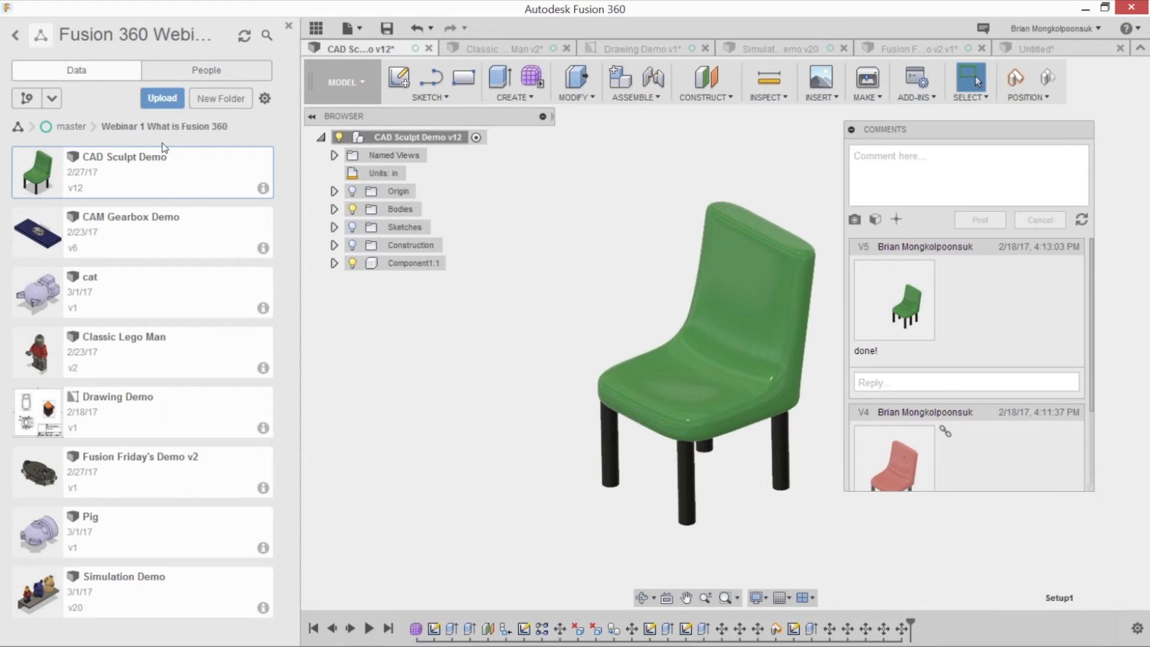
Select all the Lego man files from Arm(s).SLDPRT to Torso.SLDPRT for upload to the project folder and cancel the upload
left_click(157, 98)
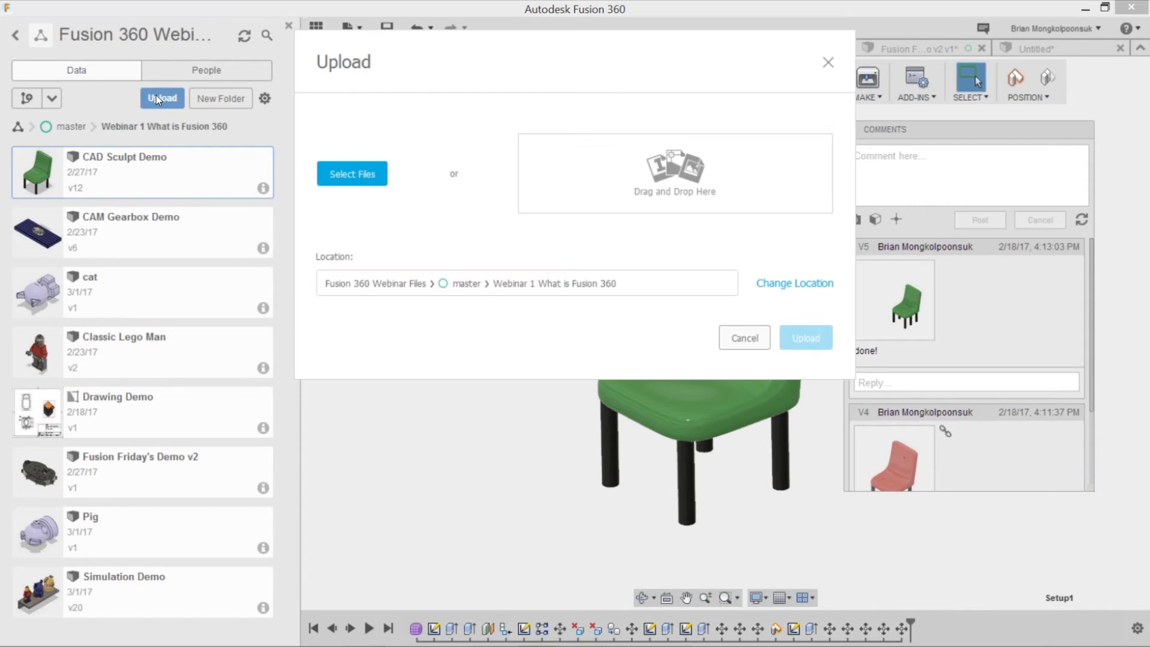
left_click(366, 169)
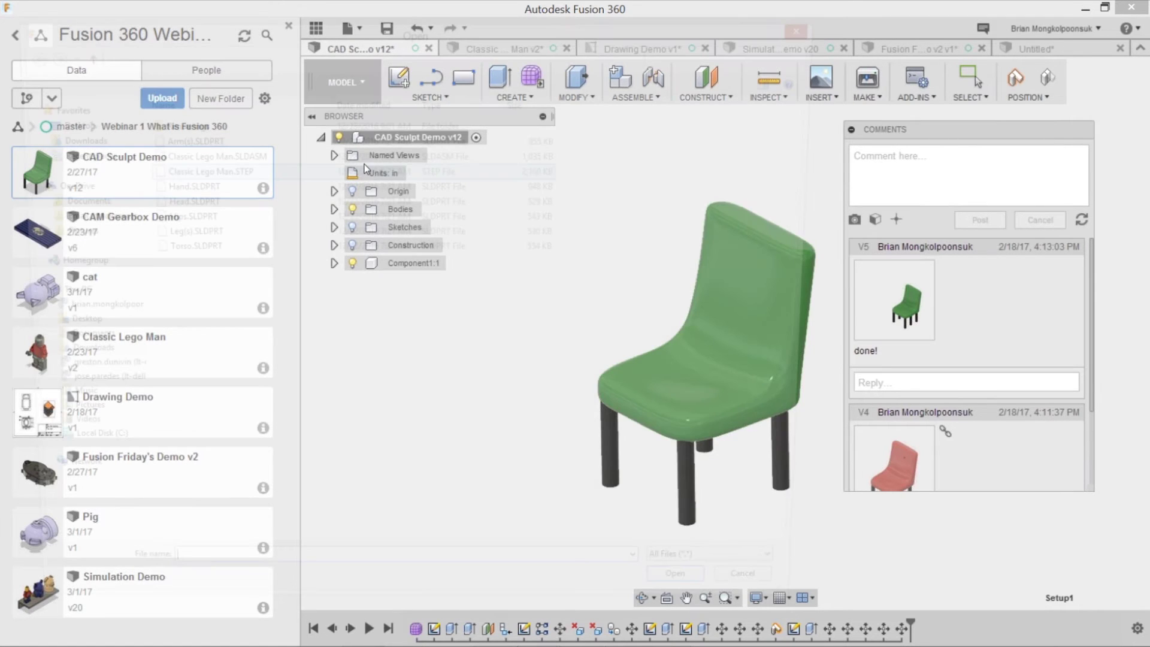
left_click(258, 139)
left_click(256, 254, "shift")
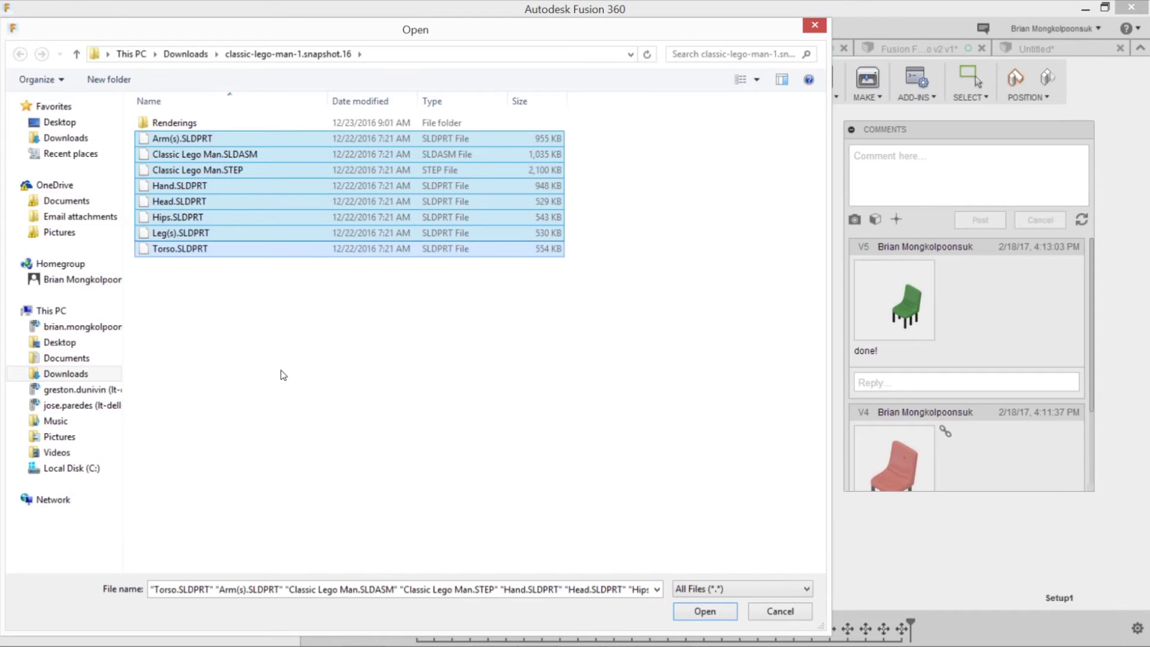
key("Return")
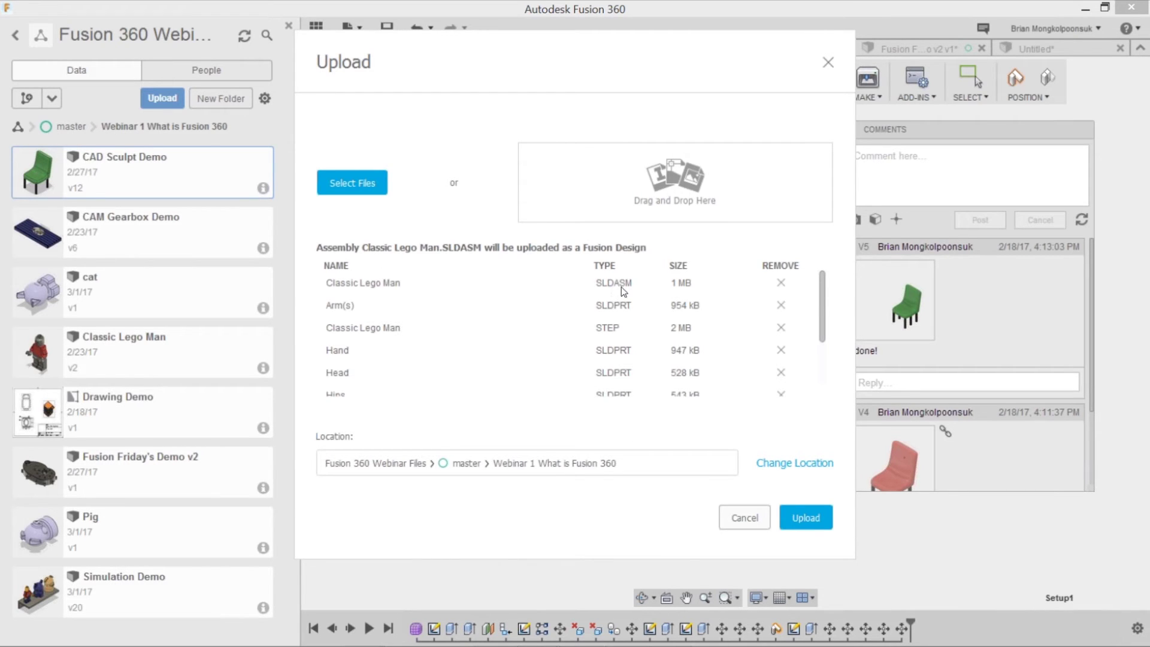
left_click(737, 523)
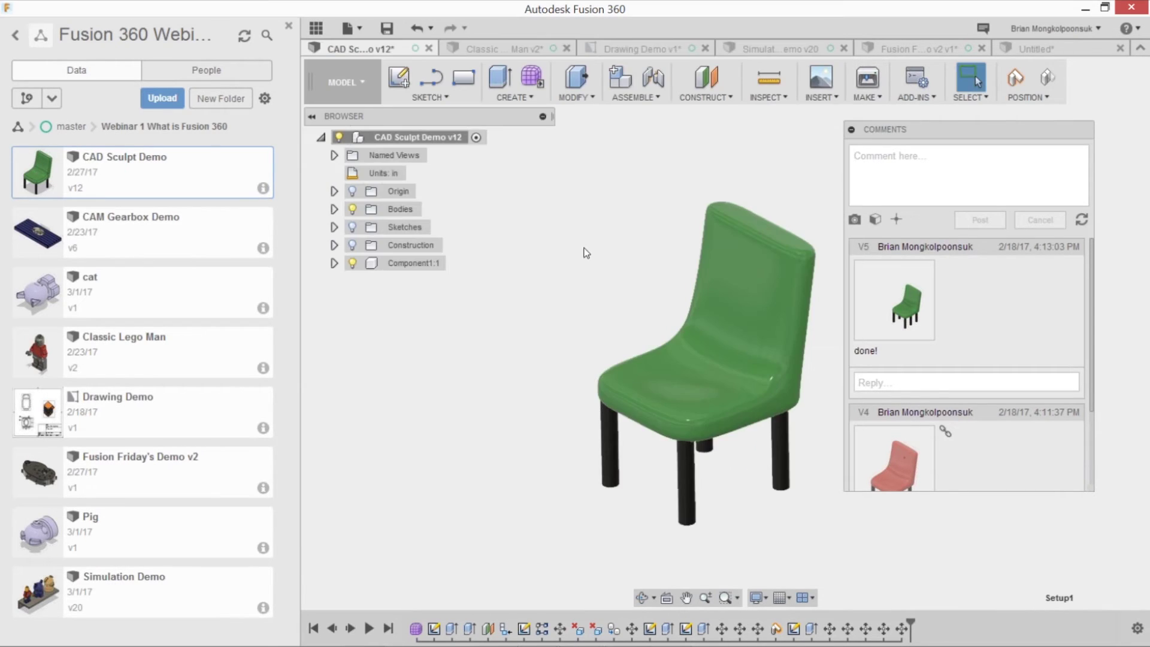
Switch to the Classic Lego Man design, collapse the comments, and examine the imported assembly
left_click(520, 49)
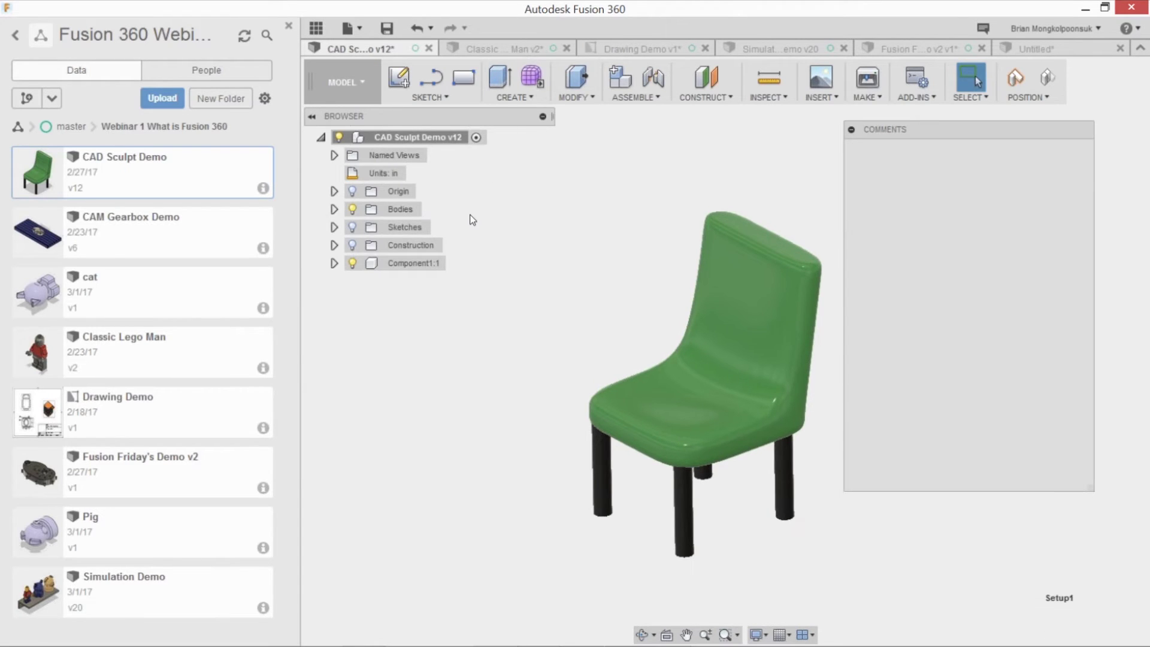
left_click(851, 129)
scroll(503, 248, "down", 2)
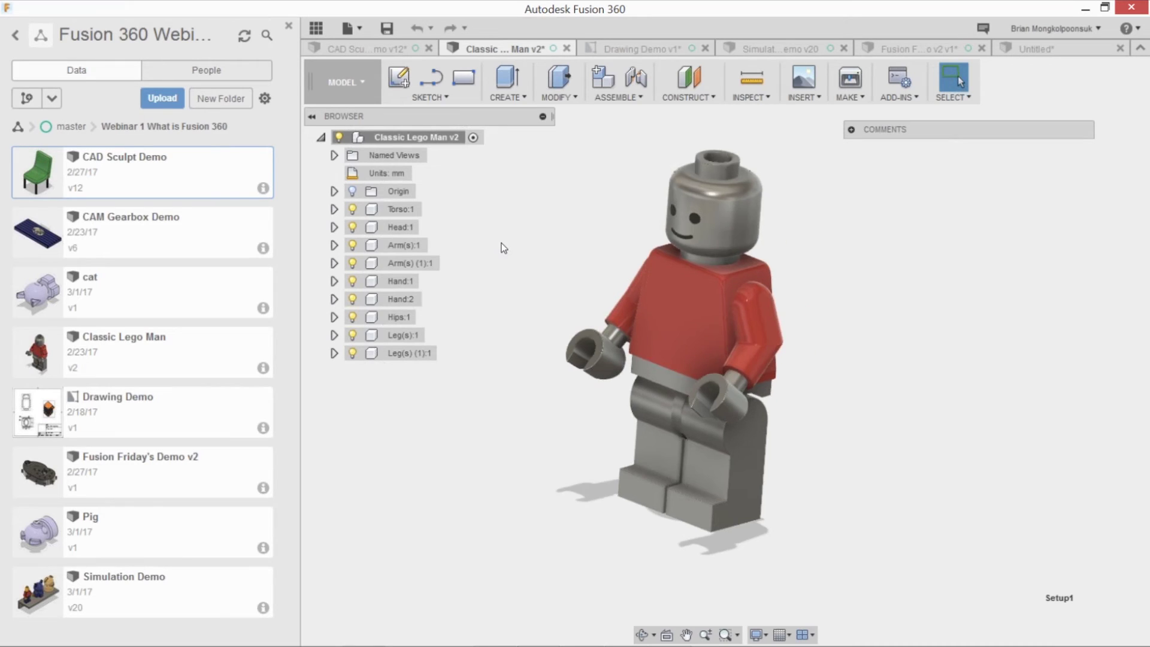
scroll(713, 235, "up", 3)
scroll(721, 236, "down", 2)
scroll(604, 241, "up", 1)
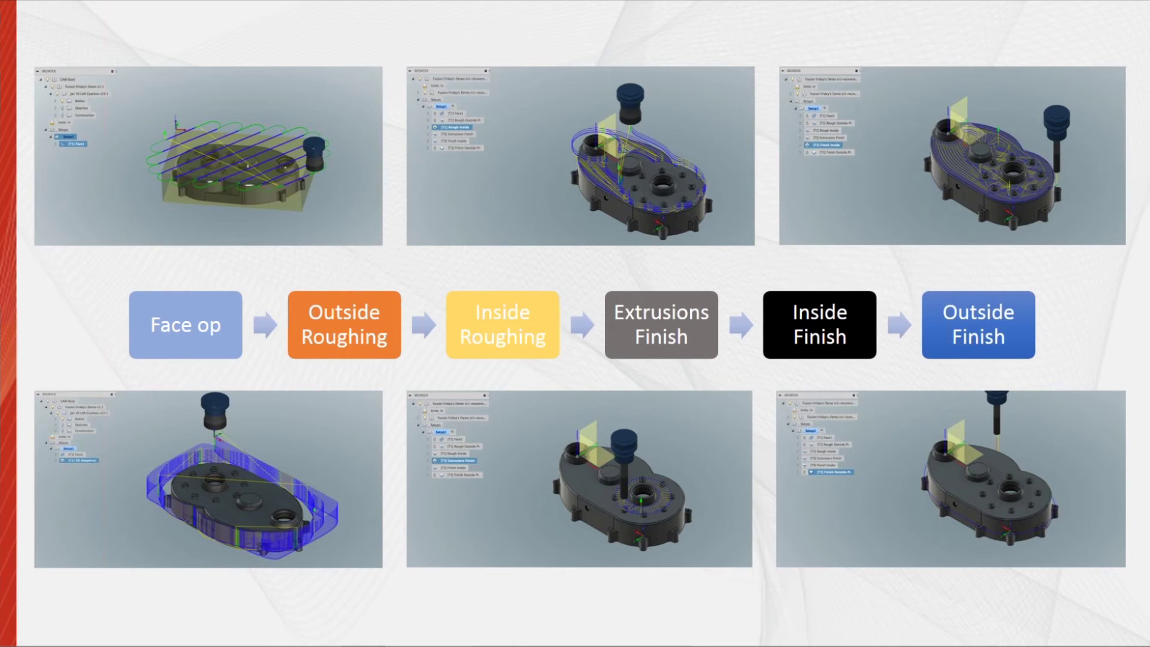
Switch from the slides to Fusion 360 and simulate all of Setup1's machining operations on the gearbox at maximum playback speed
key("alt+Tab")
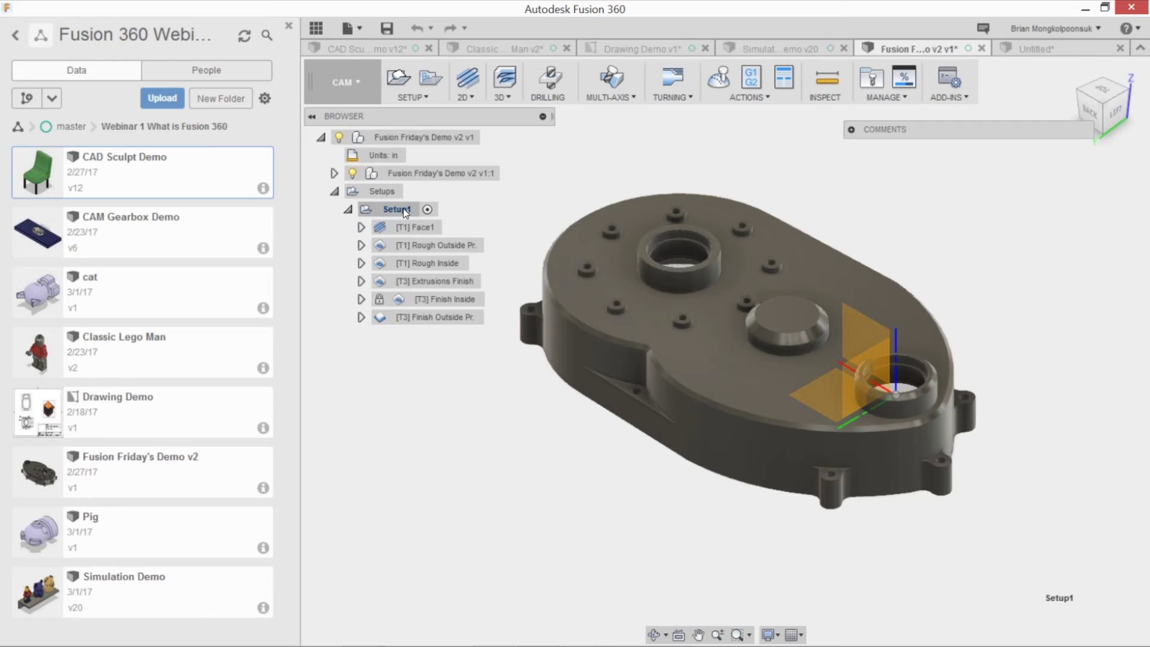
left_click(403, 209)
scroll(860, 349, "down", 2)
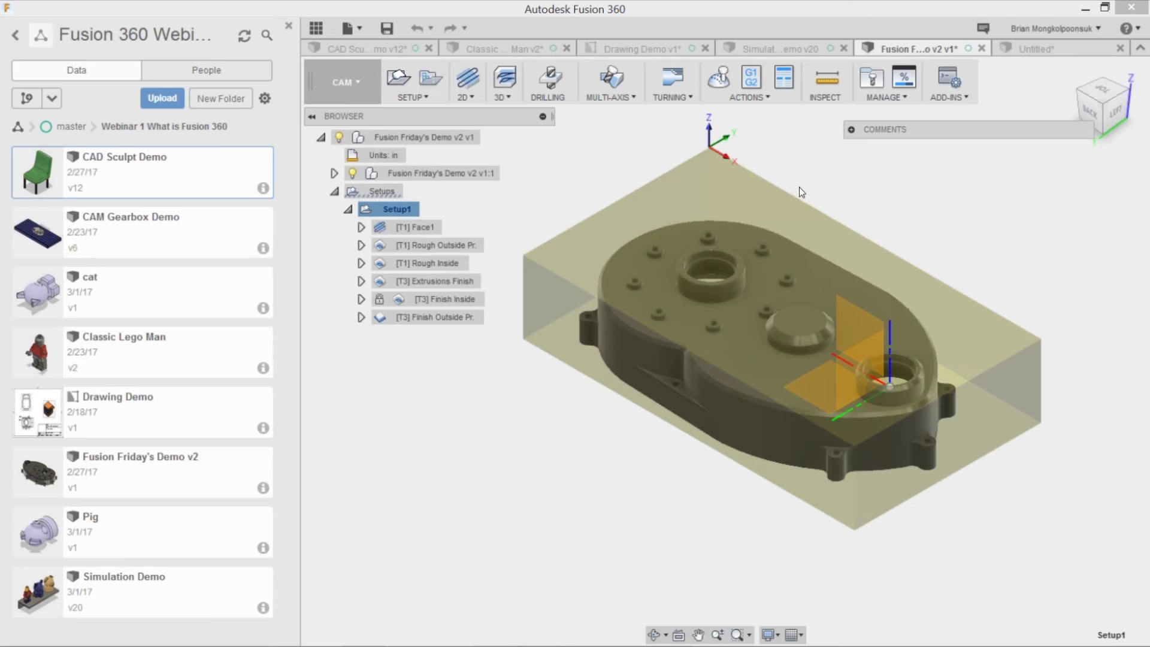
left_click(718, 75)
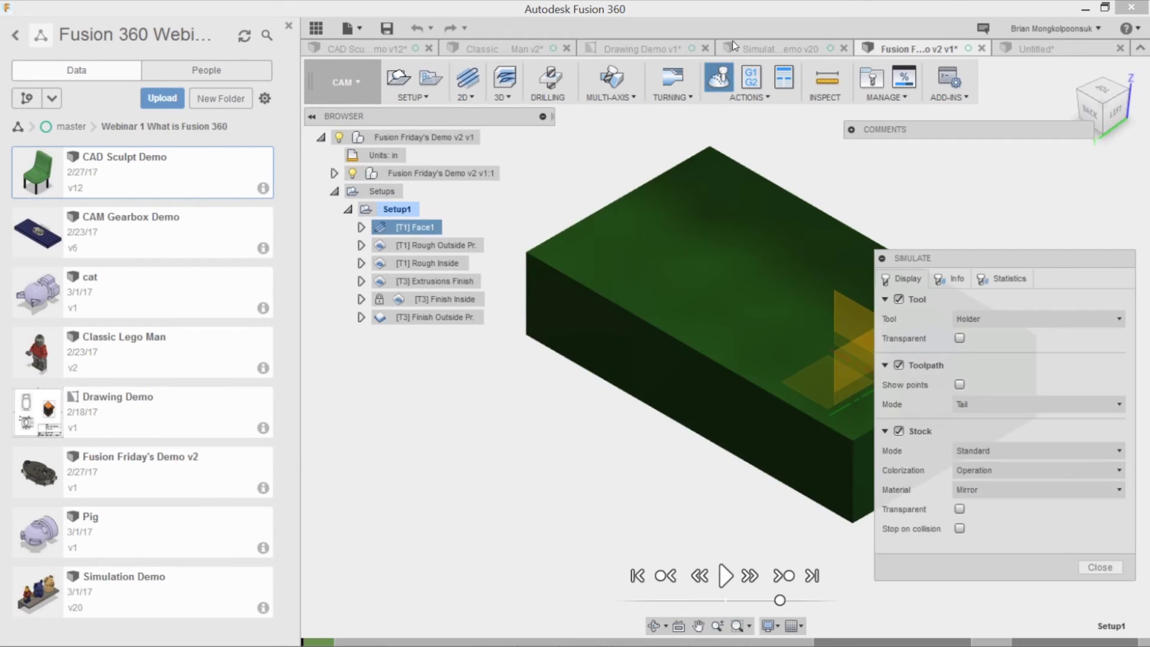
left_click_drag(986, 256, 1060, 158)
left_click(725, 576)
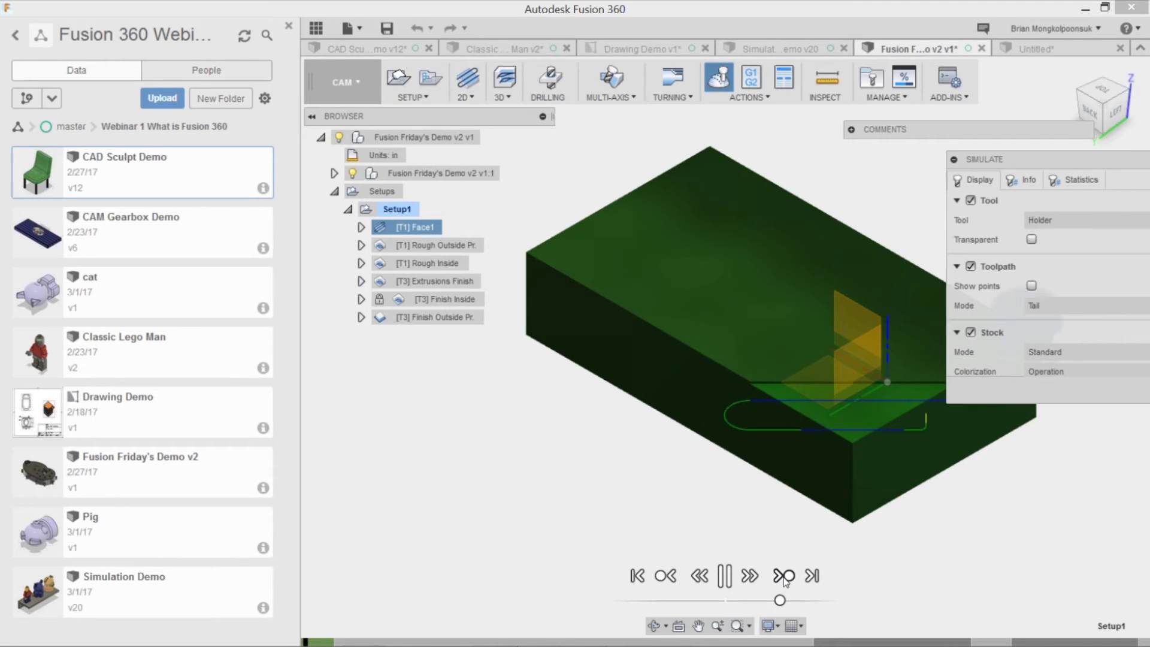
left_click_drag(780, 601, 806, 600)
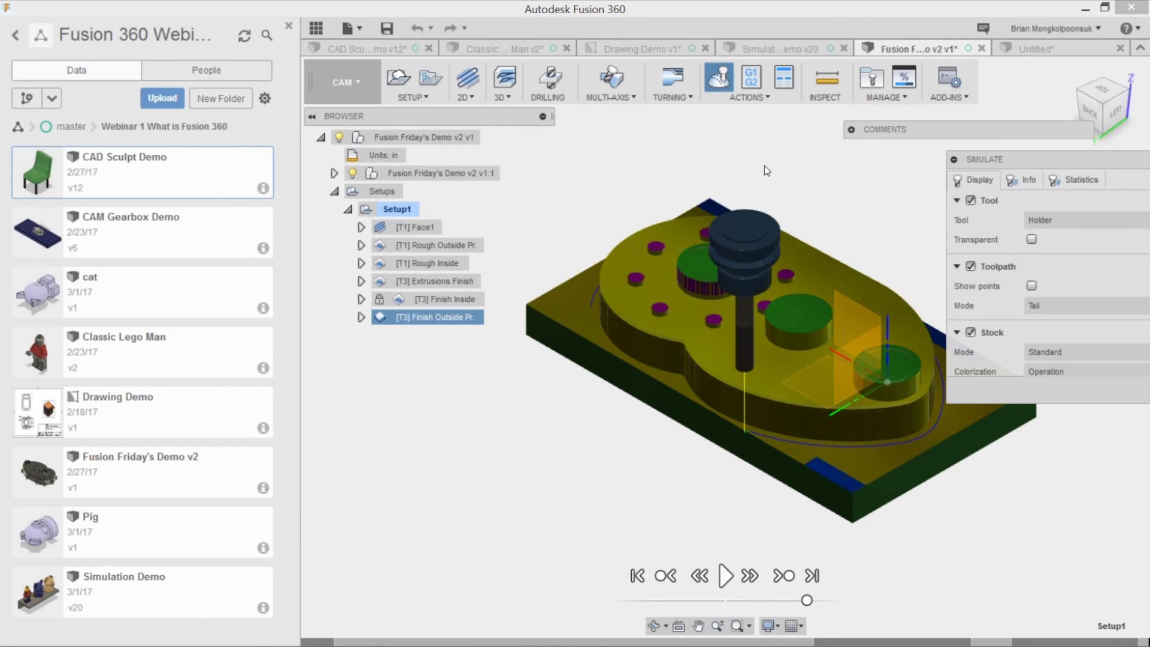
Open post processing for Setup1 and browse the available post configurations, keeping haas.cps - Generic HAAS
left_click(750, 79)
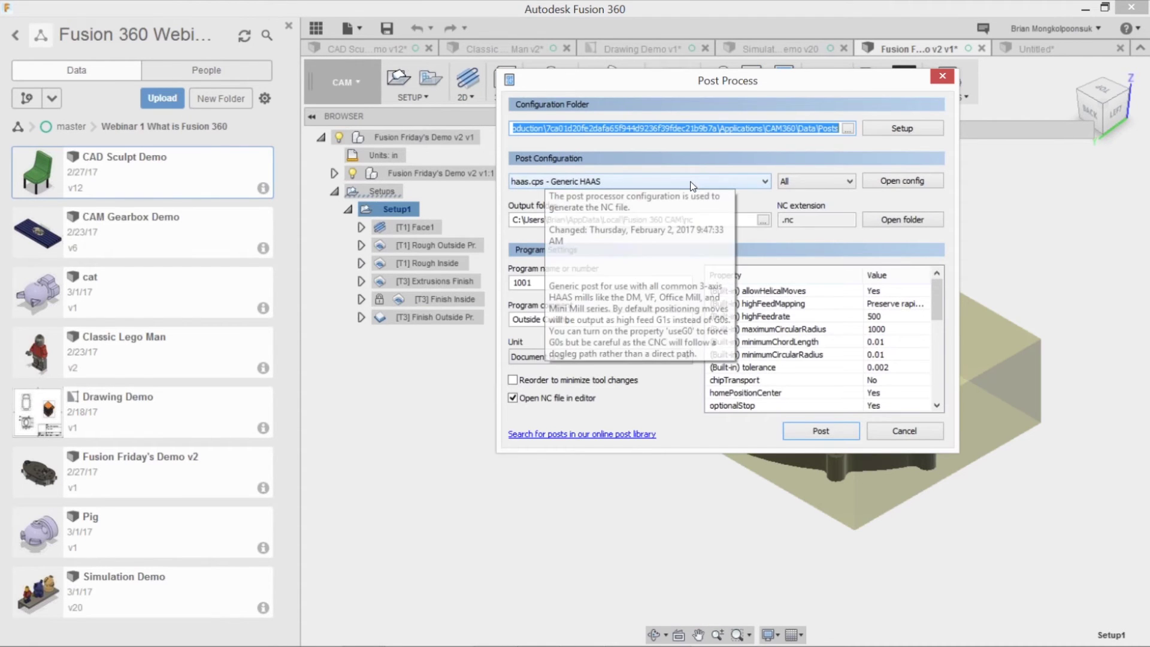
left_click(762, 182)
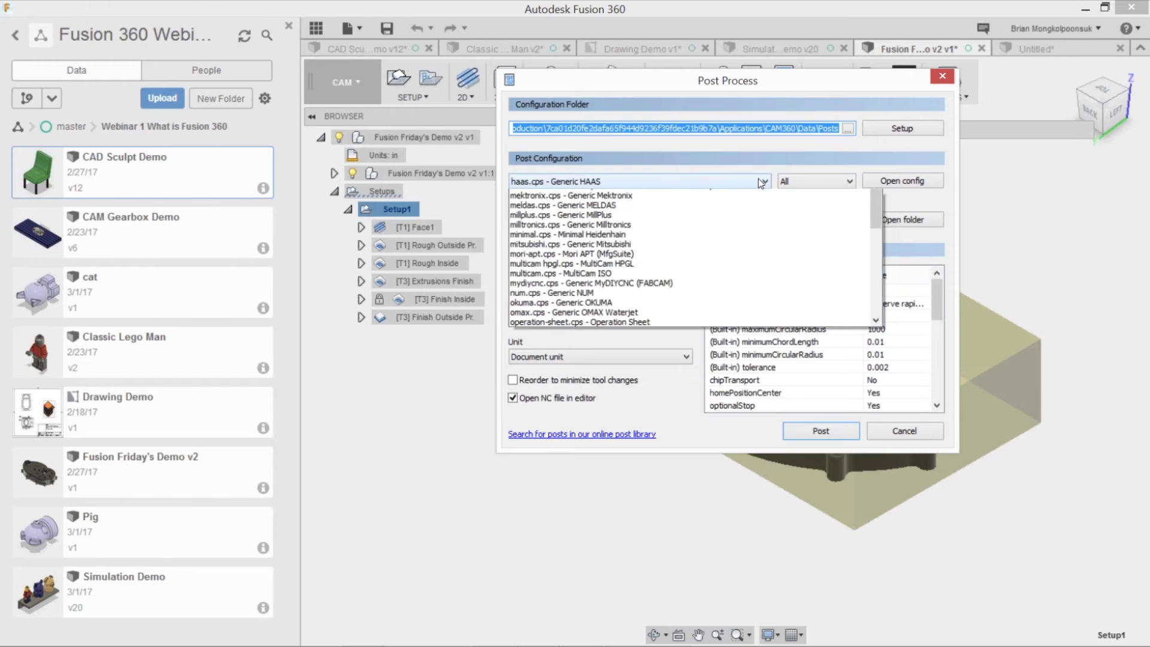
left_click_drag(877, 339, 871, 260)
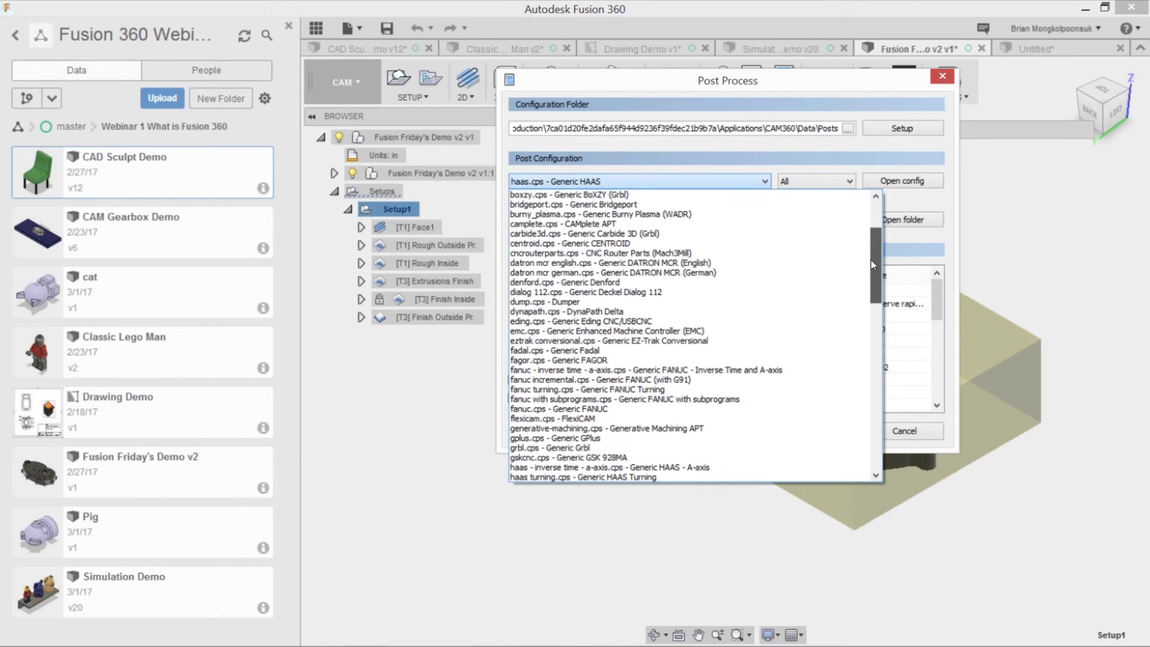
left_click_drag(871, 260, 874, 272)
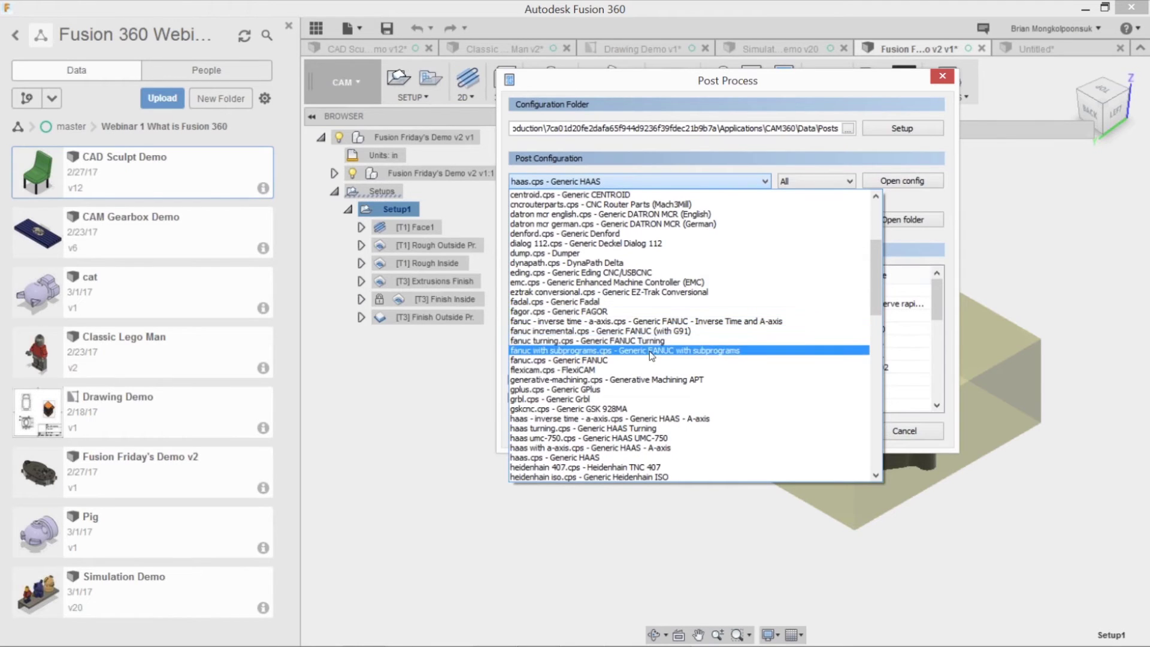
left_click_drag(878, 274, 879, 311)
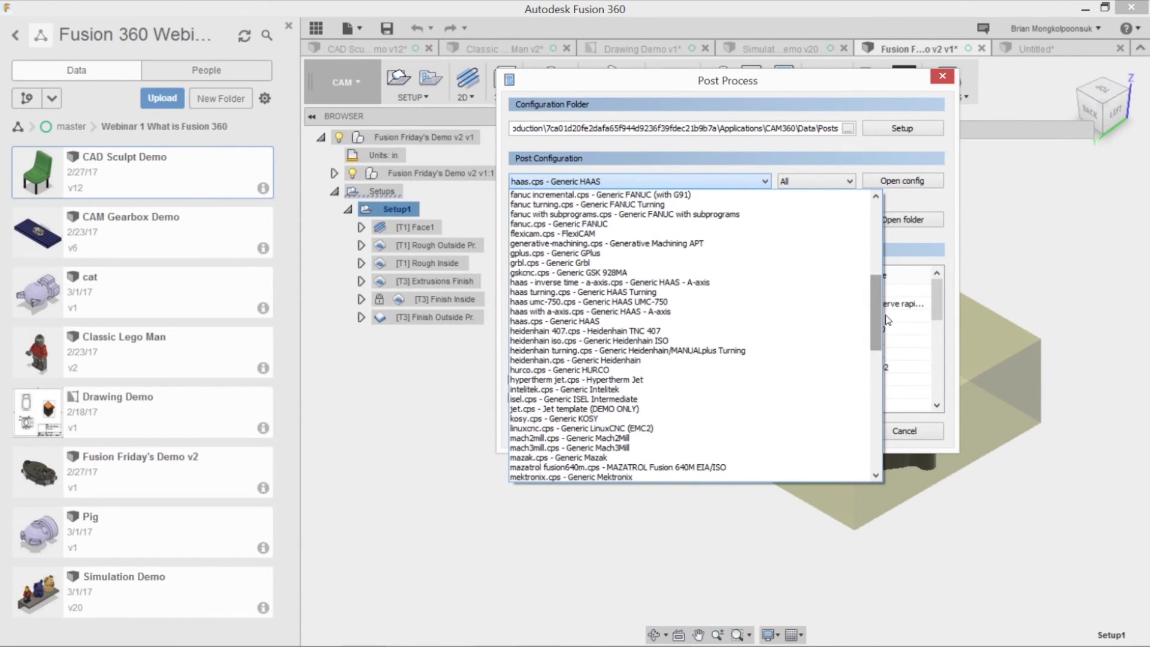
left_click(1018, 246)
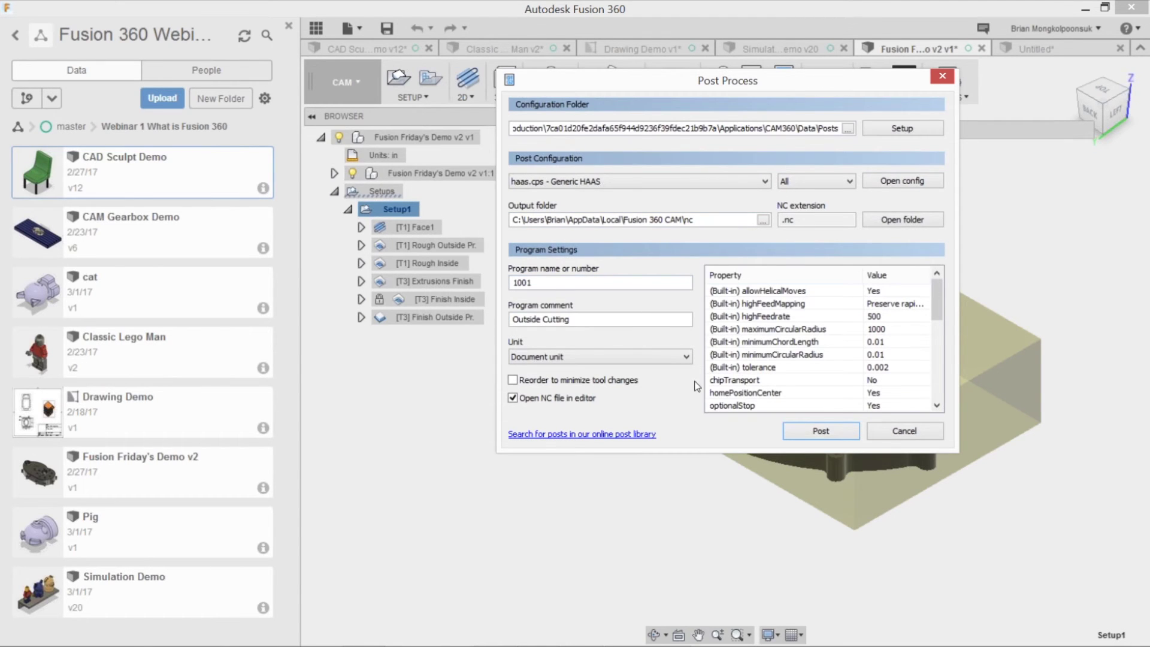
Switch to Brackets and read through the G-code in 2011.nc from the program header onward
mouse_move(708, 623)
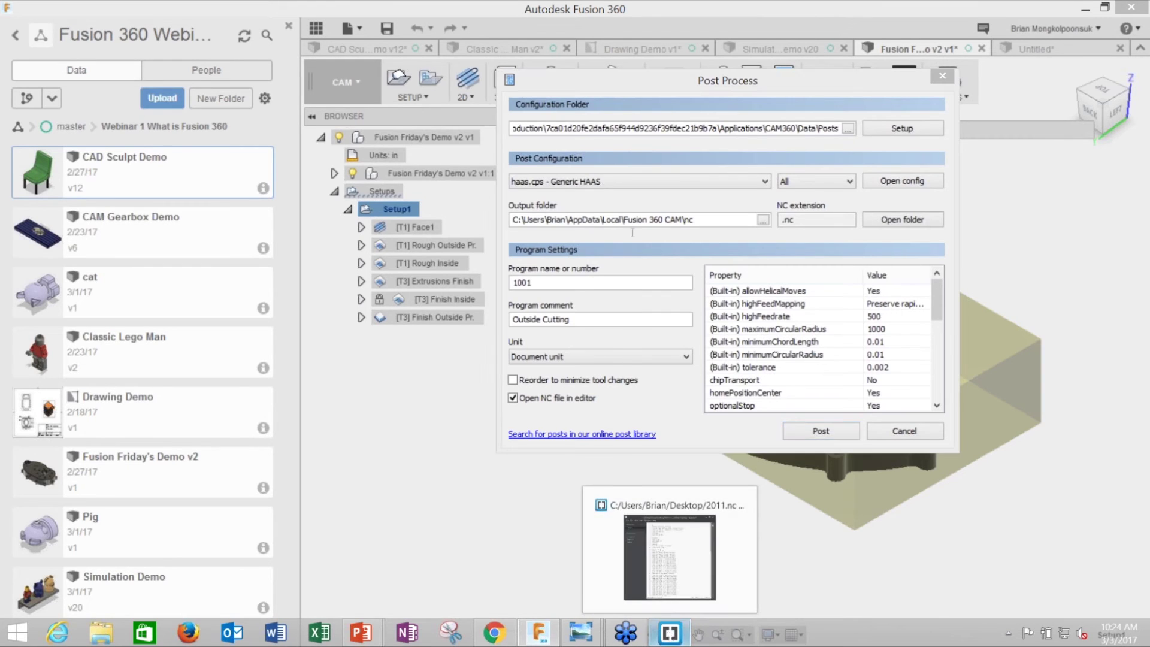
left_click(669, 632)
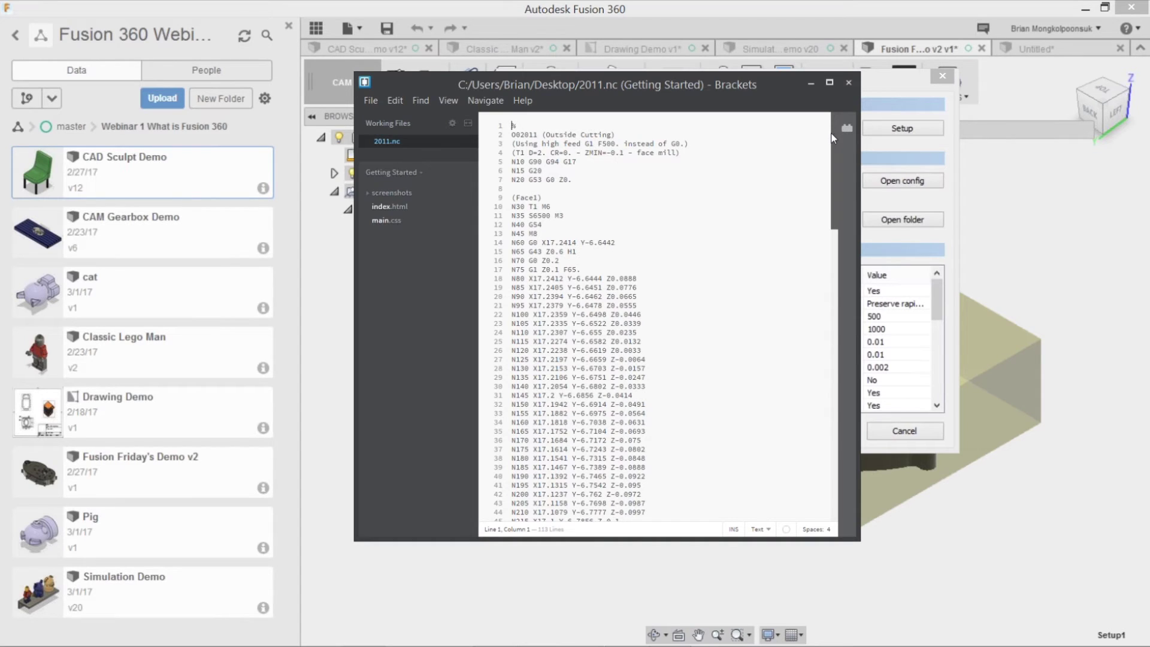
scroll(831, 138, "down", 3)
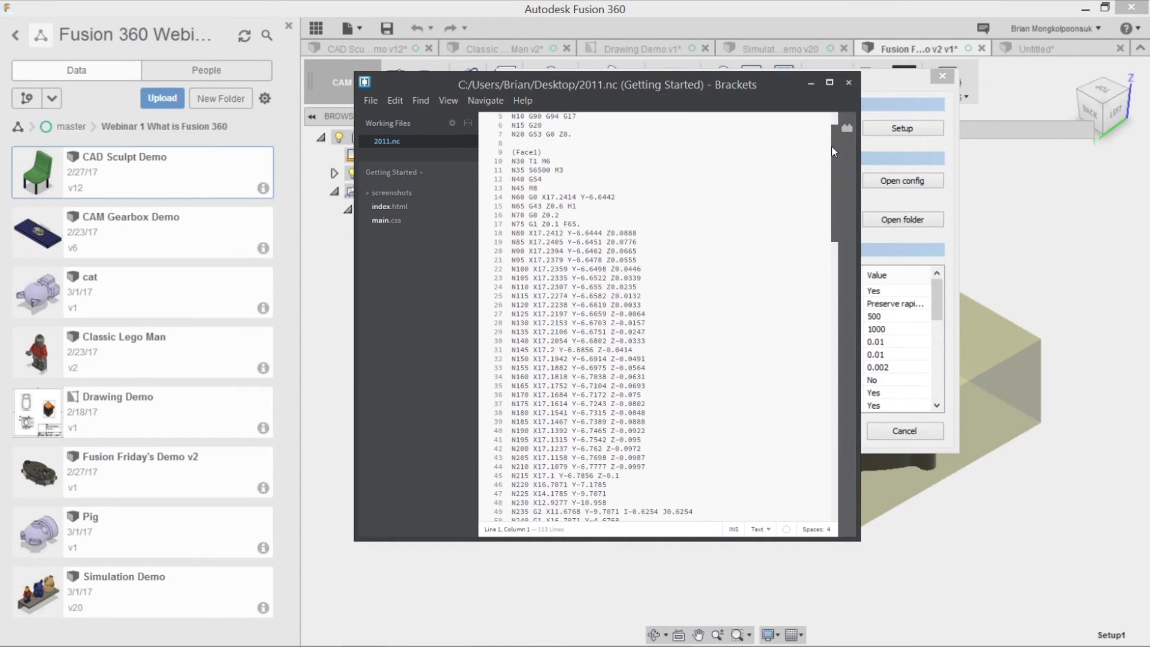
left_click_drag(832, 149, 832, 152)
scroll(831, 151, "down", 1)
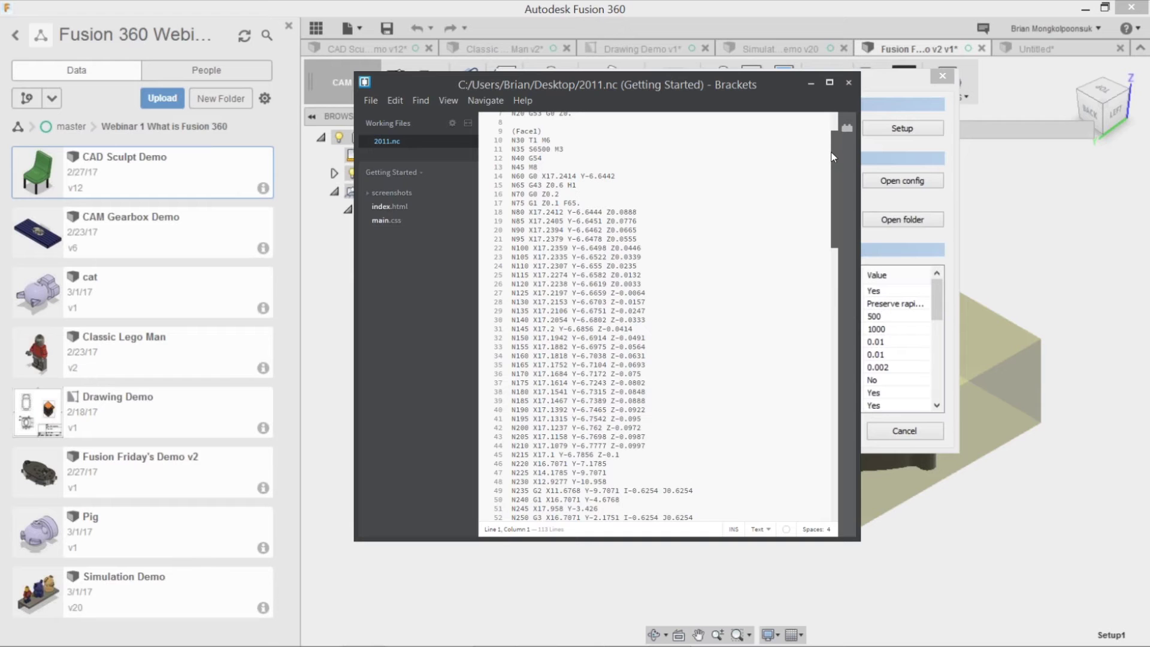
left_click_drag(832, 156, 850, 256)
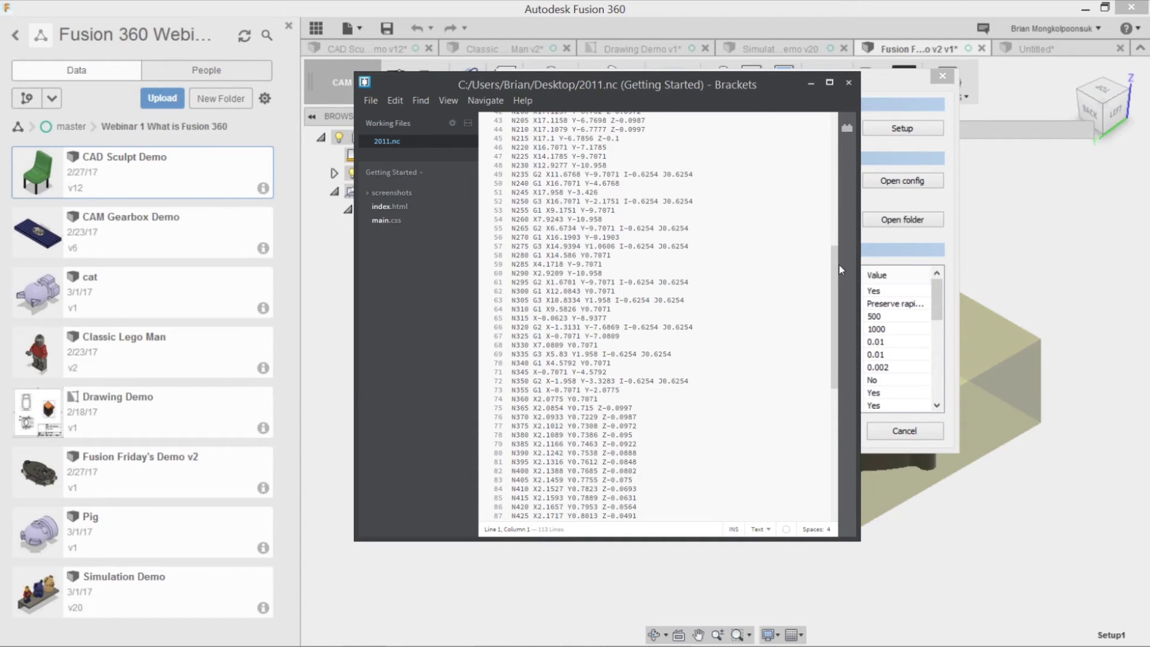
left_click_drag(837, 262, 839, 334)
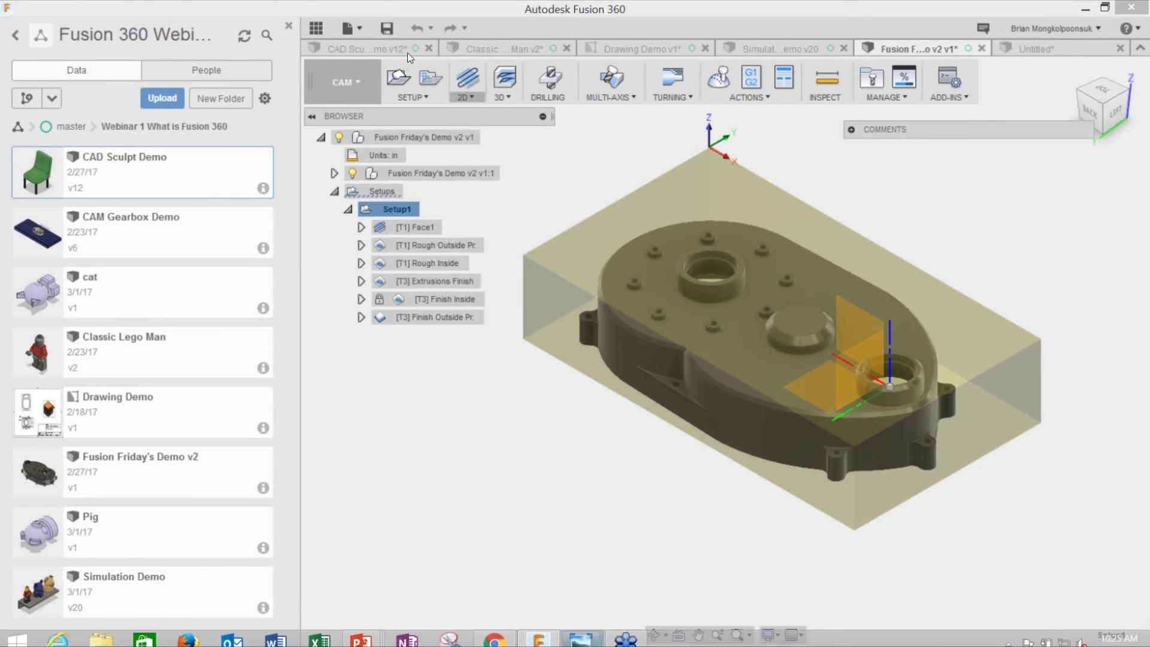
Review the available workspaces in Fusion 360, and view the table and chairs and Capture images in Windows Photo Viewer
left_click(373, 78)
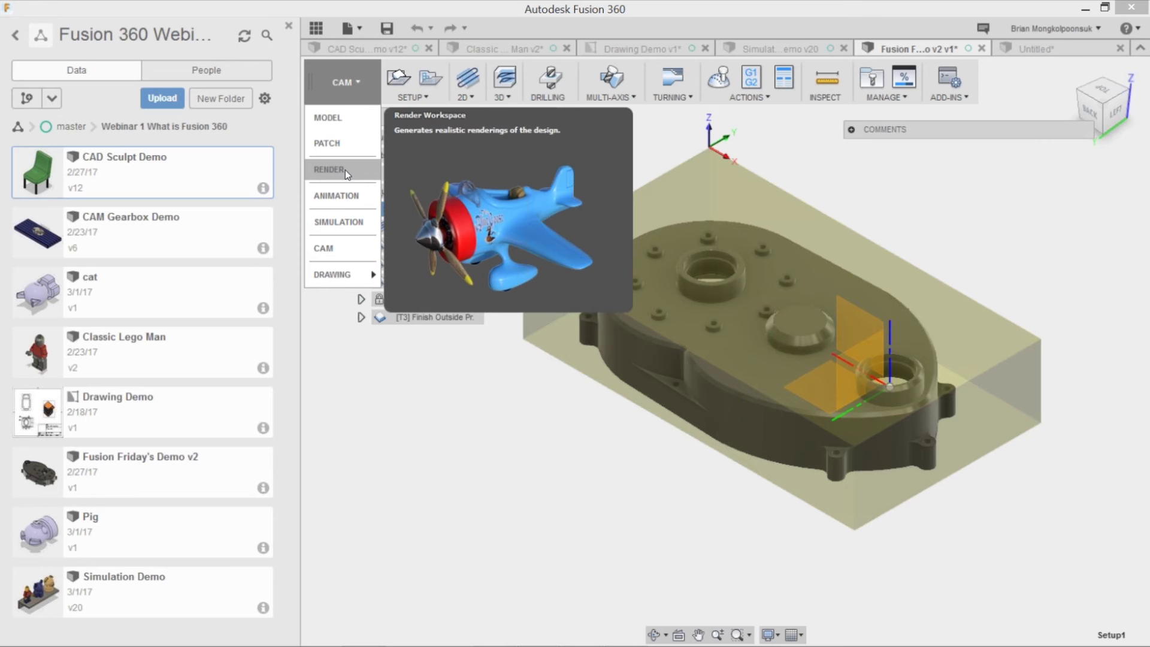
left_click(358, 74)
mouse_move(580, 636)
left_click(523, 575)
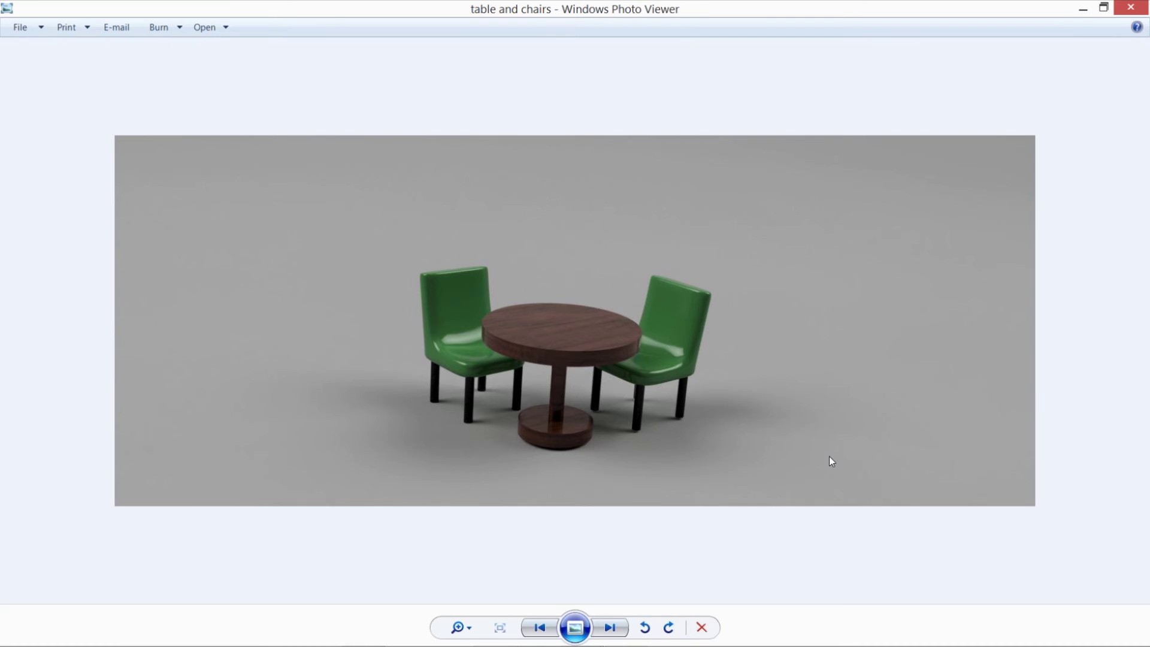
mouse_move(573, 644)
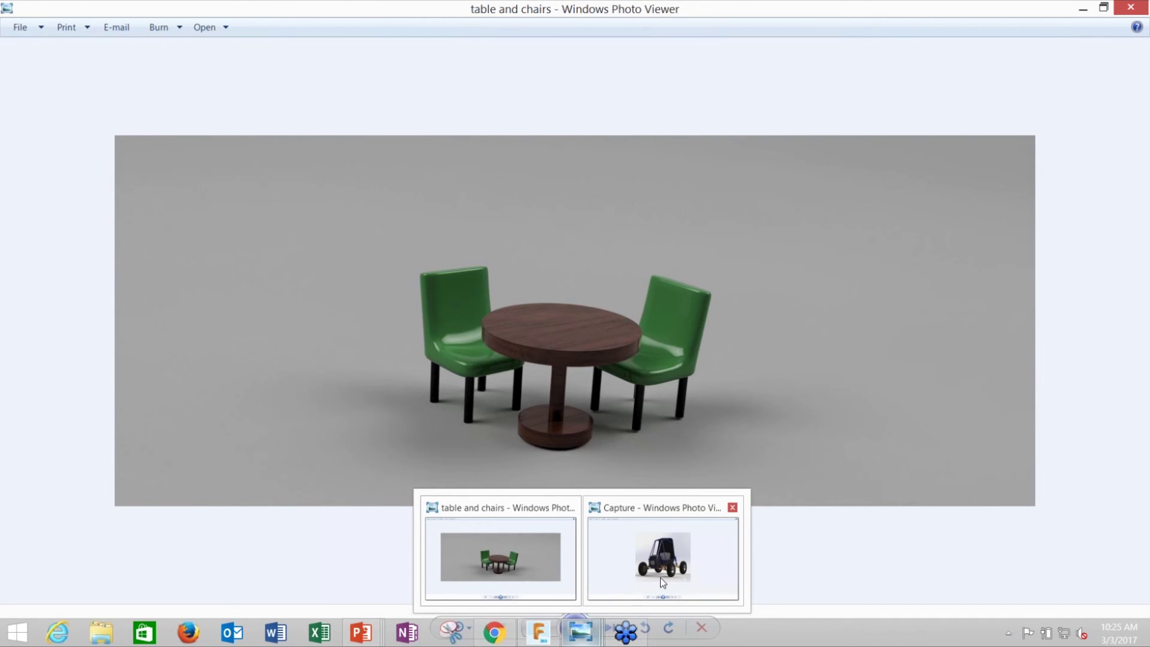
left_click(660, 578)
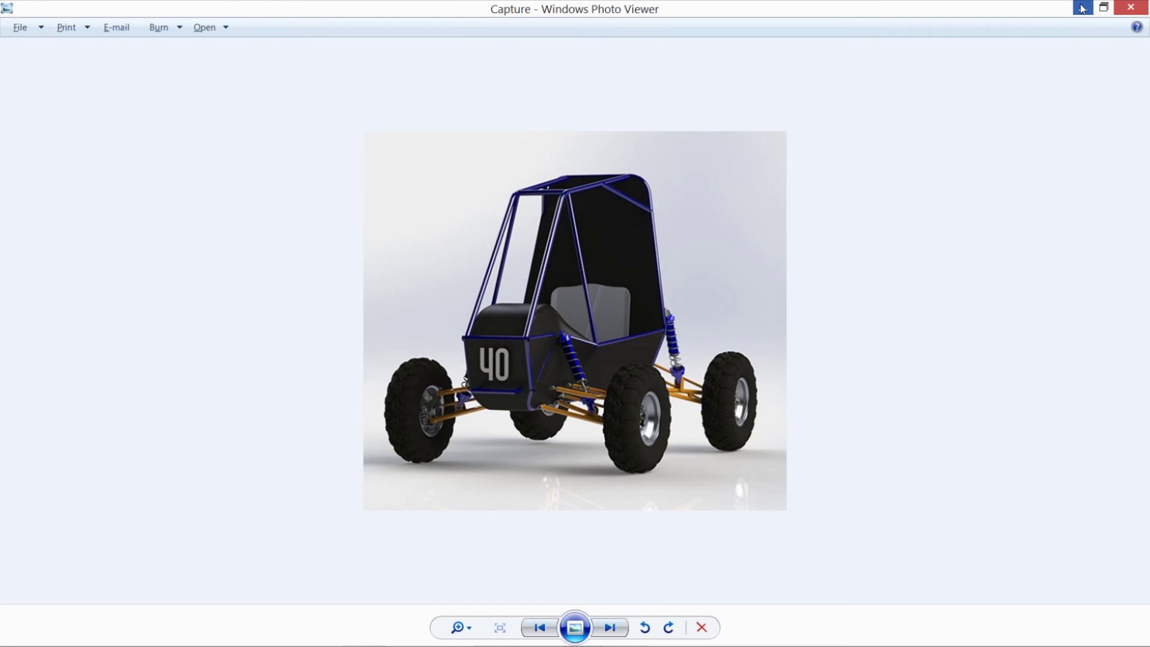
Switch to Fusion 360, bring up the Simulation Demo design without the data panel, and enter the Simulation workspace
mouse_move(795, 645)
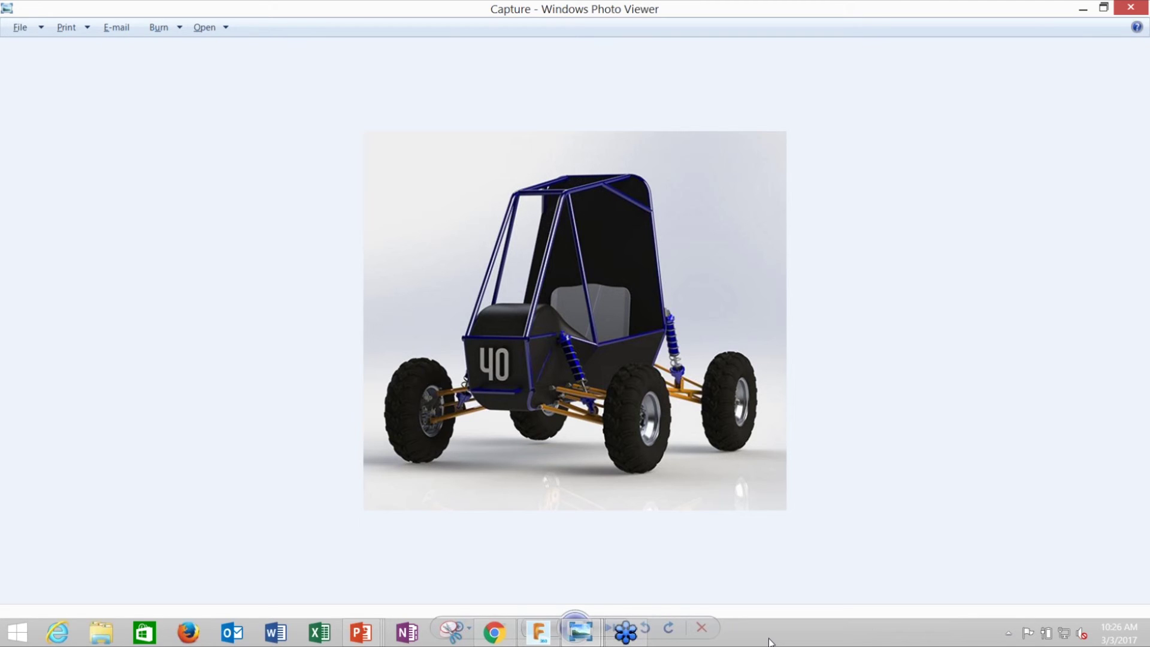
left_click(544, 636)
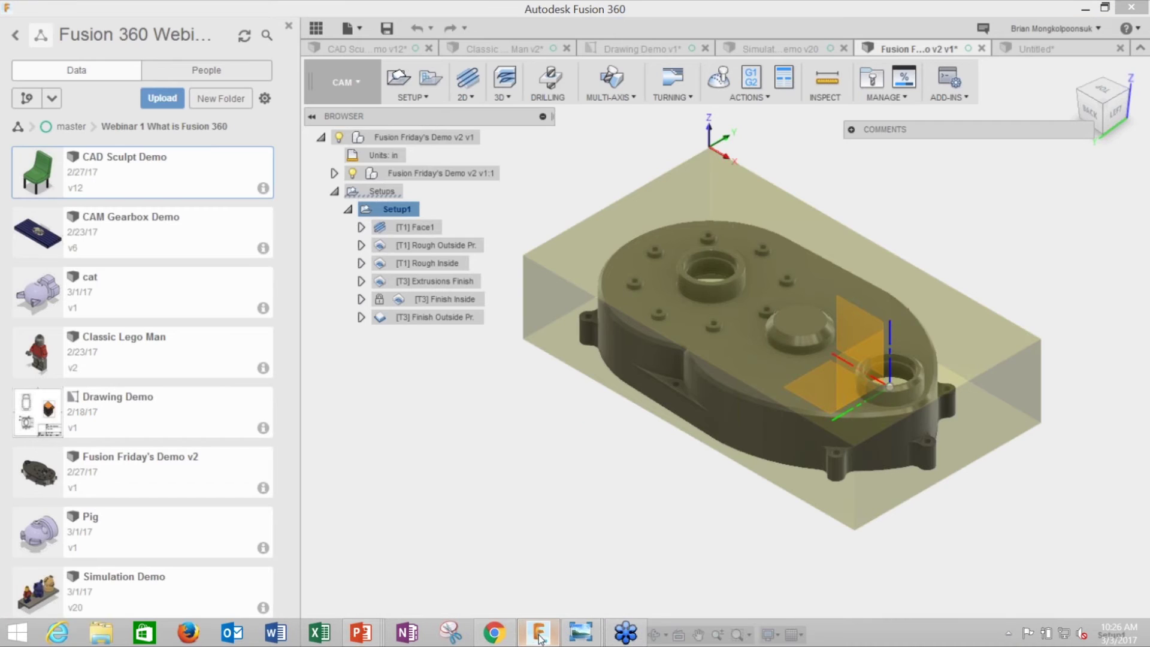
left_click(761, 46)
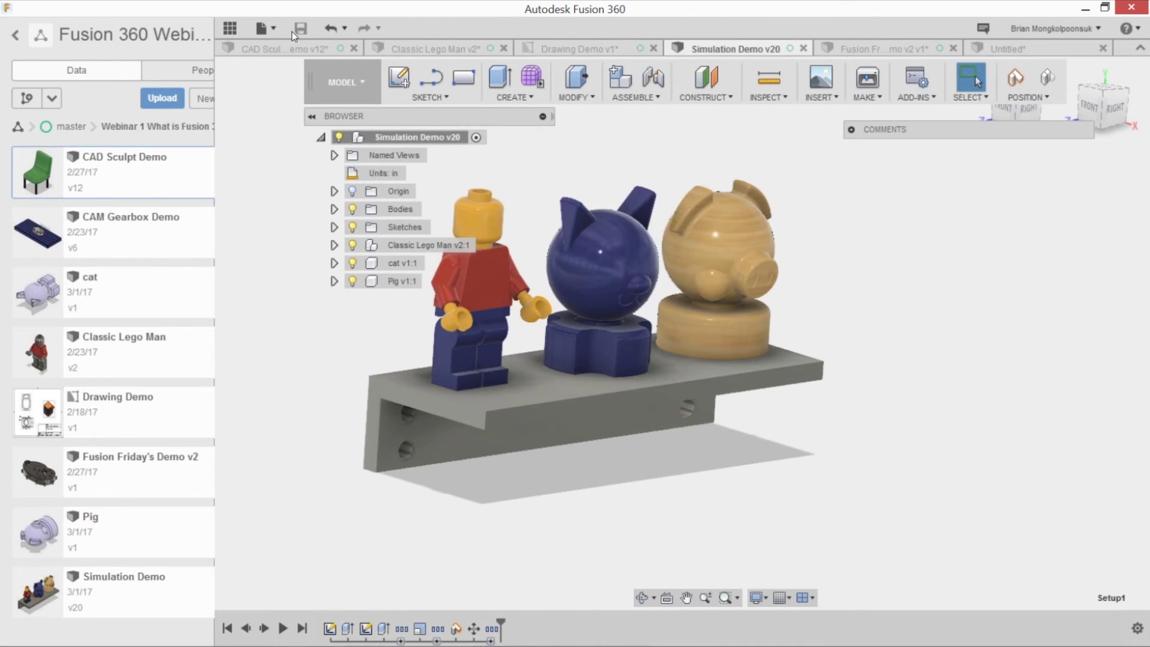
left_click(288, 27)
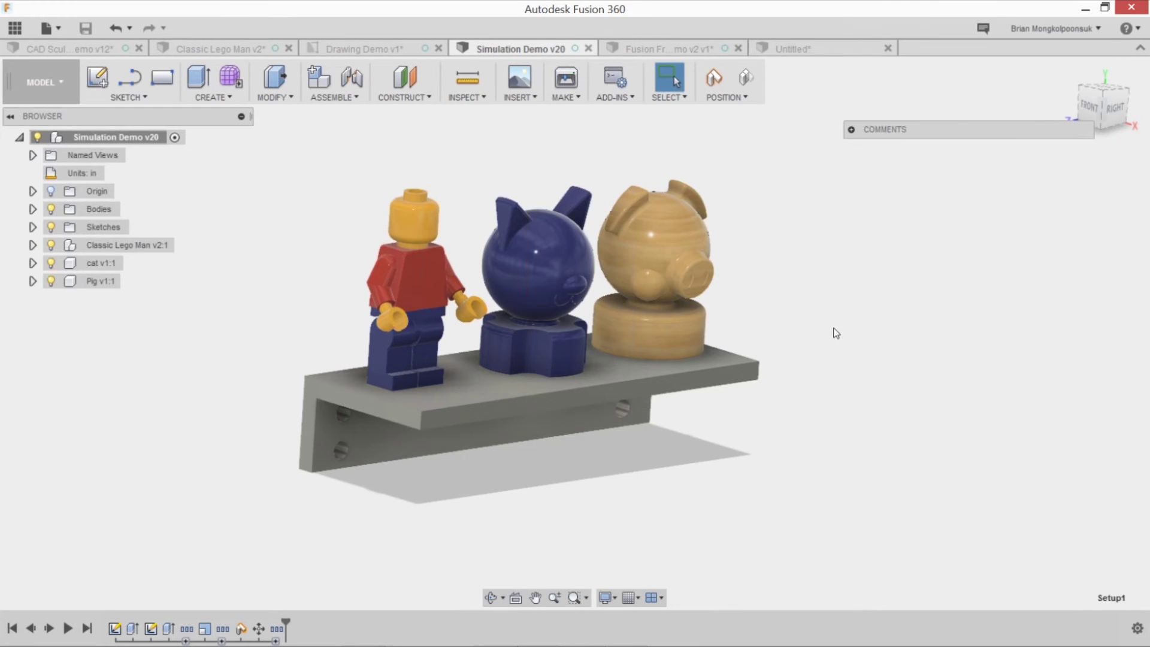
mouse_move(839, 292)
middle_mouse_down("shift")
mouse_move(819, 260)
mouse_move(835, 264)
mouse_move(826, 290)
middle_mouse_up("shift")
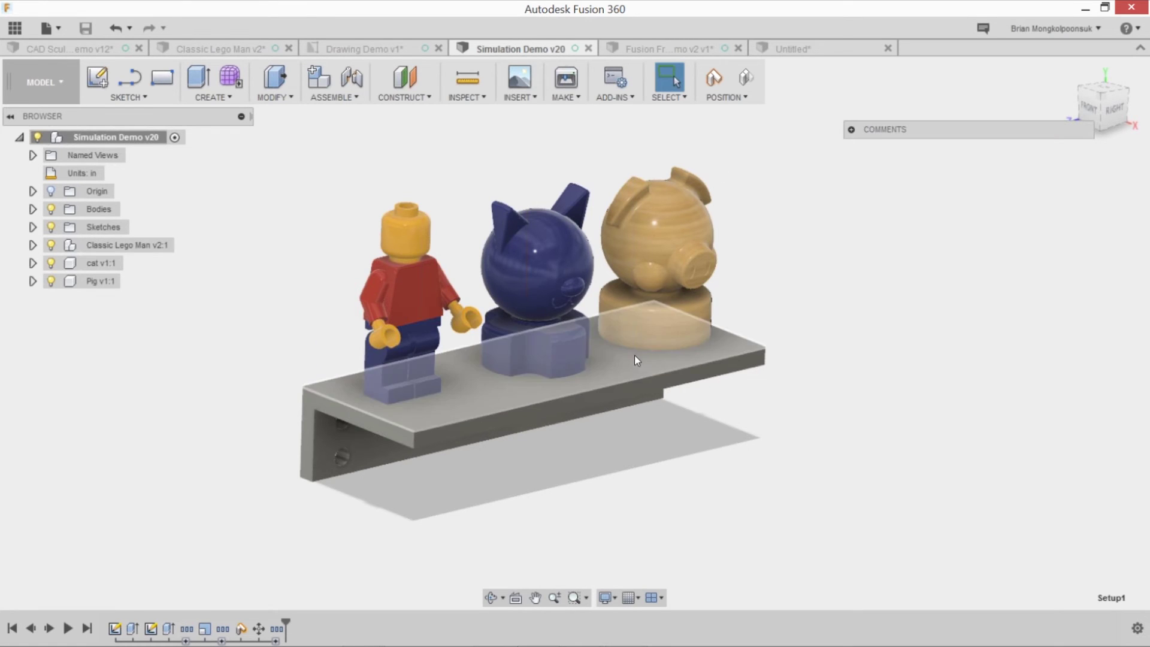
left_click(57, 84)
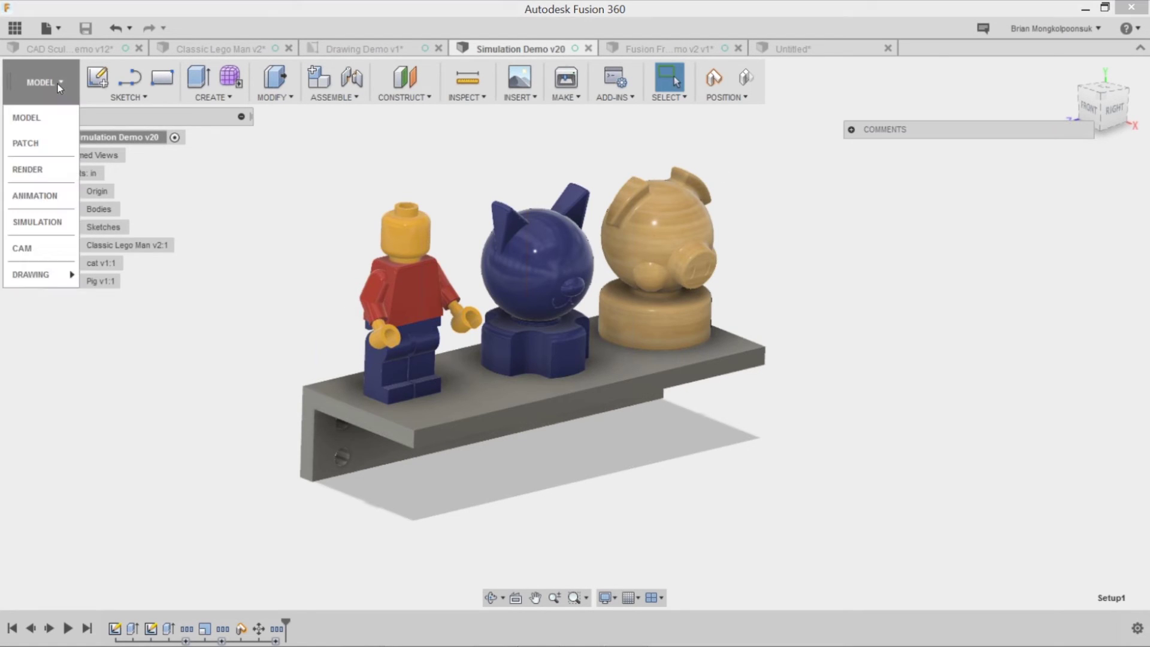
left_click(57, 222)
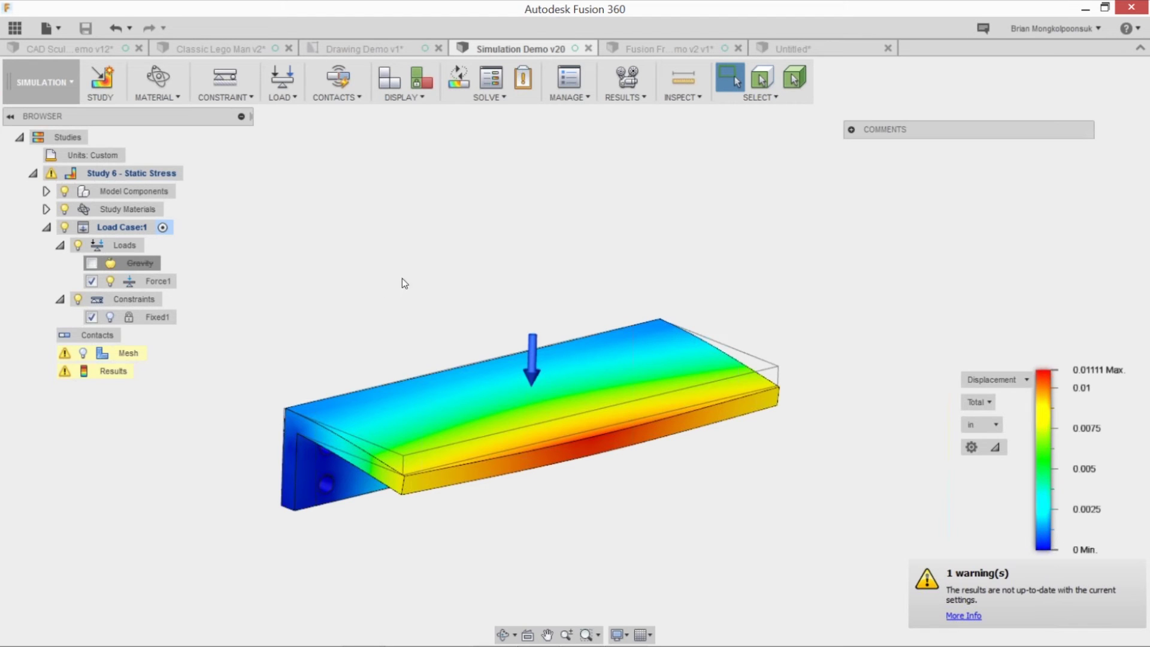
Examine the shelf's displacement result together with the Force1 load and the Fixed1 constraint in Study 6 - Static Stress
middle_click_drag(405, 264, 429, 239, "shift")
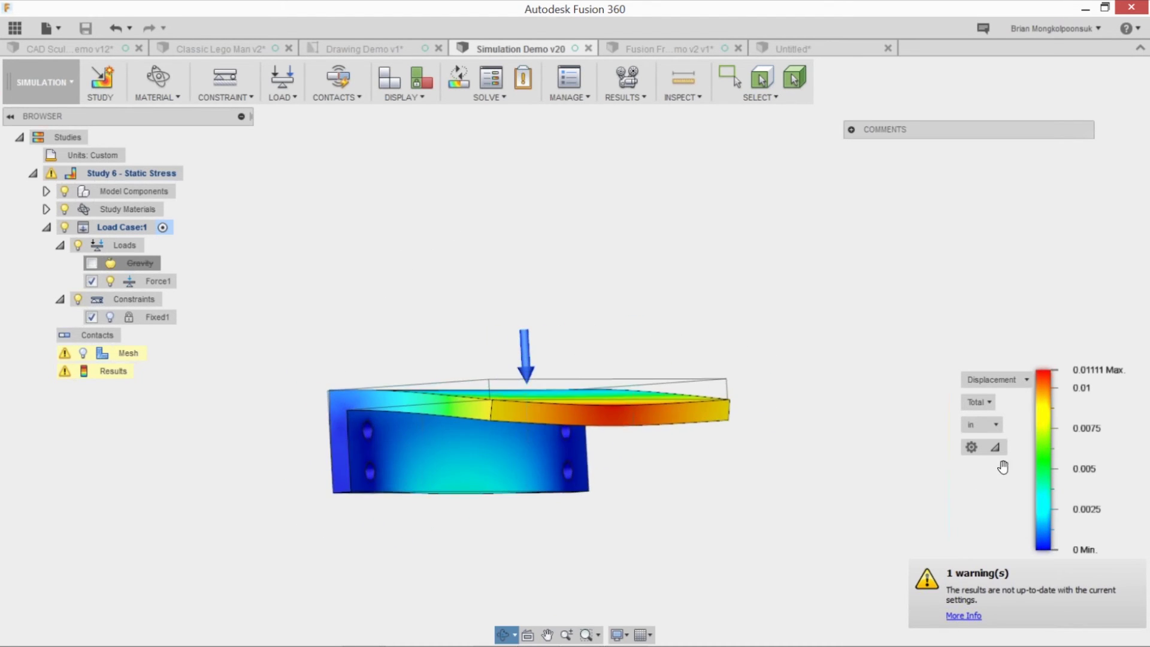
mouse_move(167, 288)
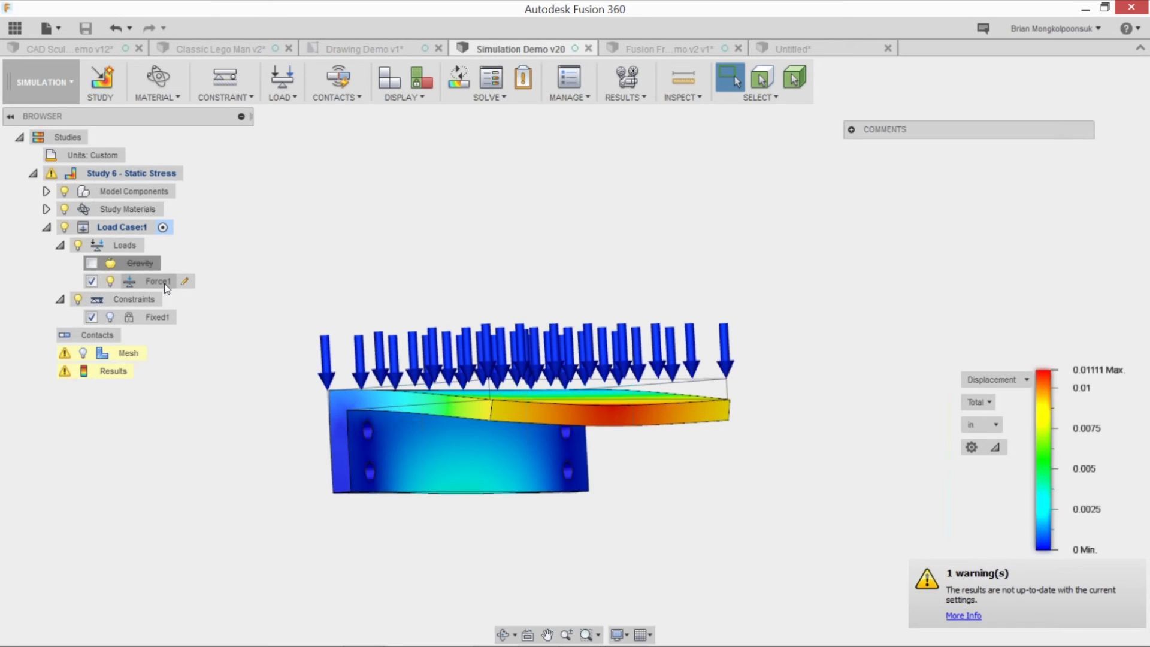
mouse_move(152, 320)
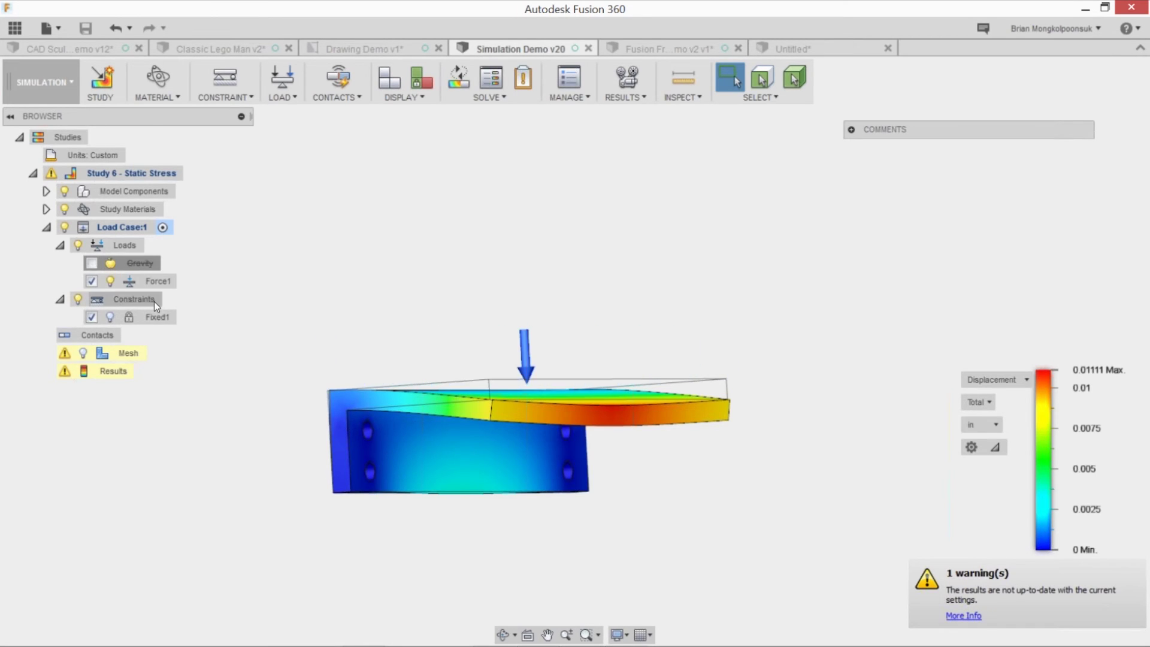
middle_click_drag(295, 351, 275, 378, "shift")
mouse_move(154, 324)
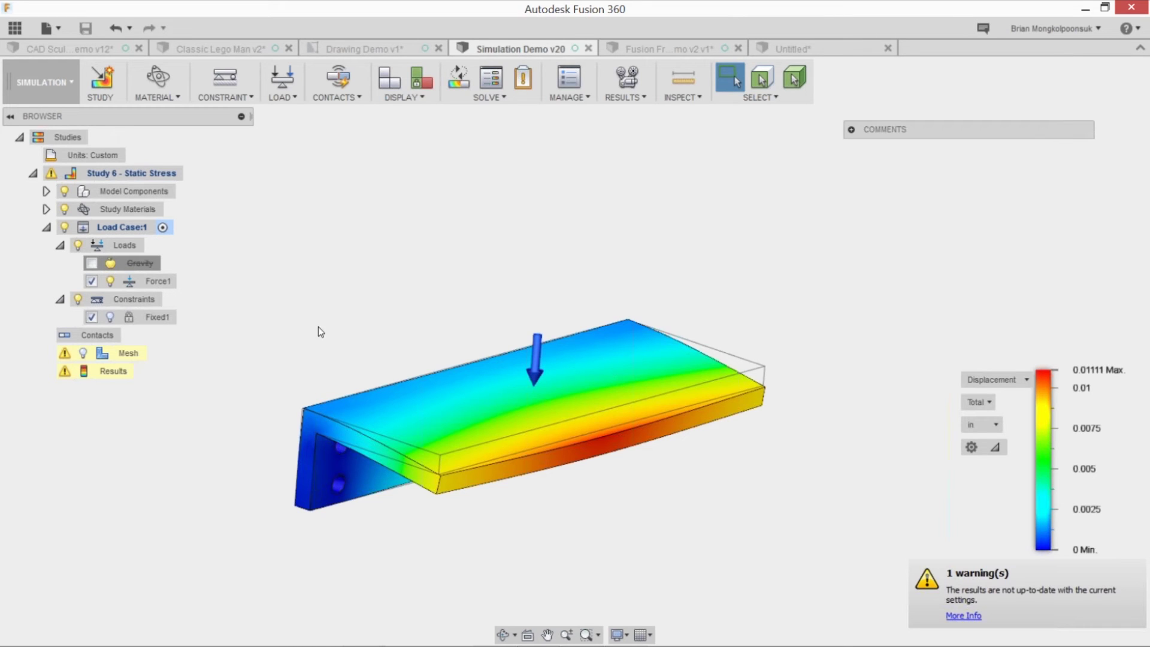
middle_click_drag(319, 316, 345, 311, "shift")
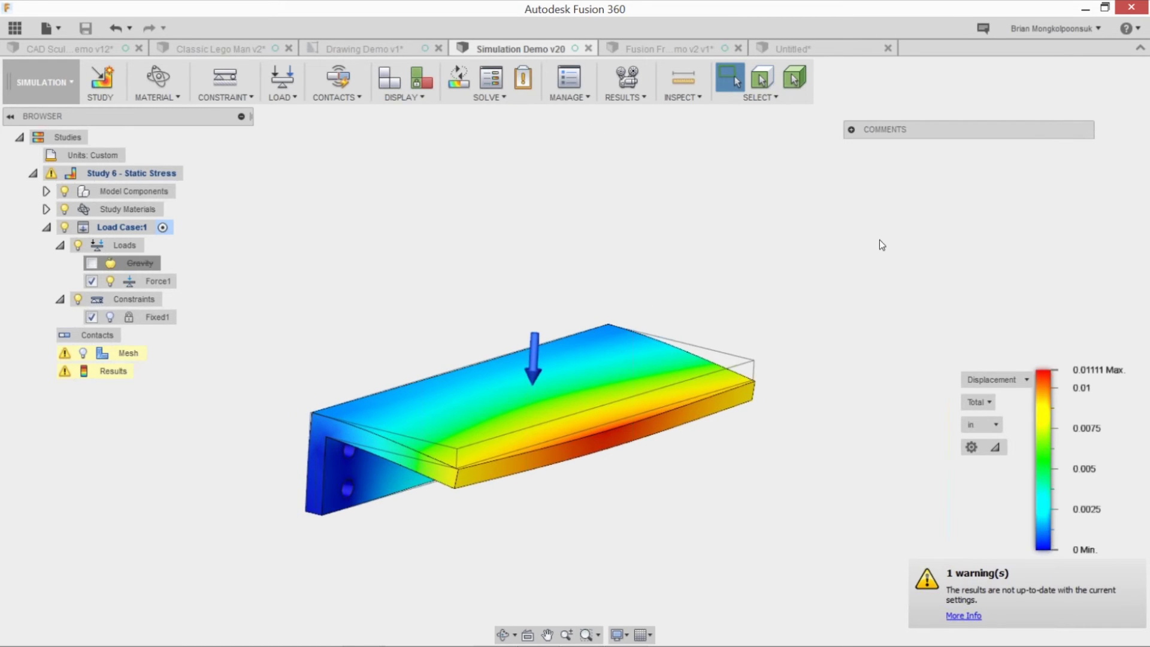
Display the shelf's Safety Factor result, followed by its Stress result, and inspect the mounting holes
left_click(982, 377)
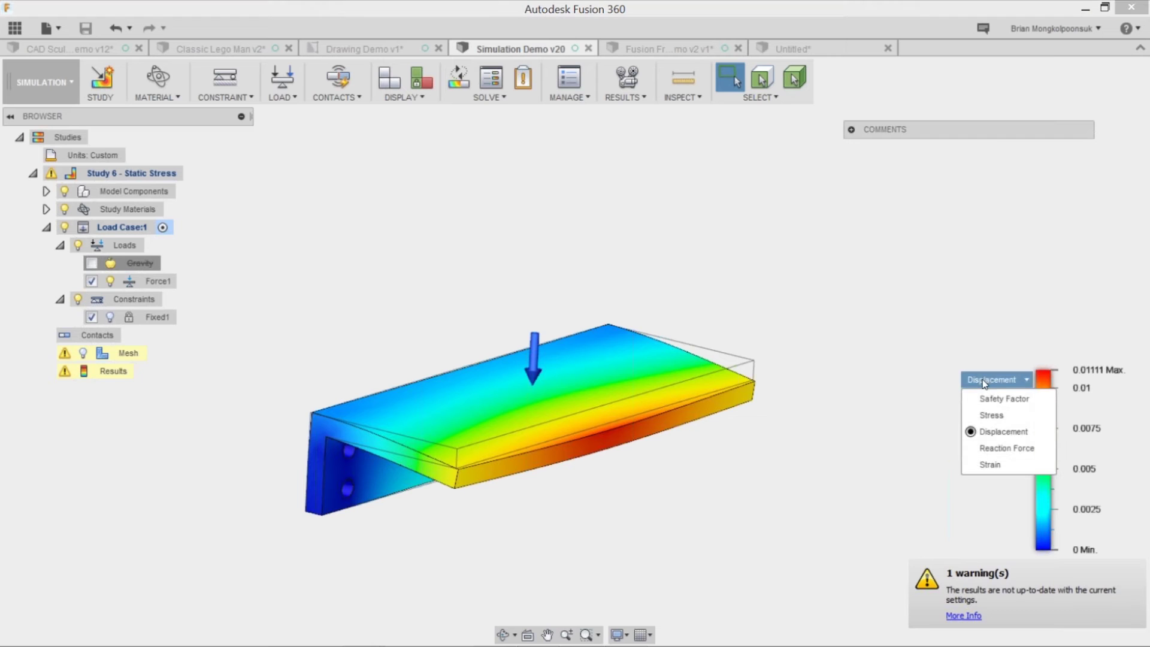
left_click(989, 398)
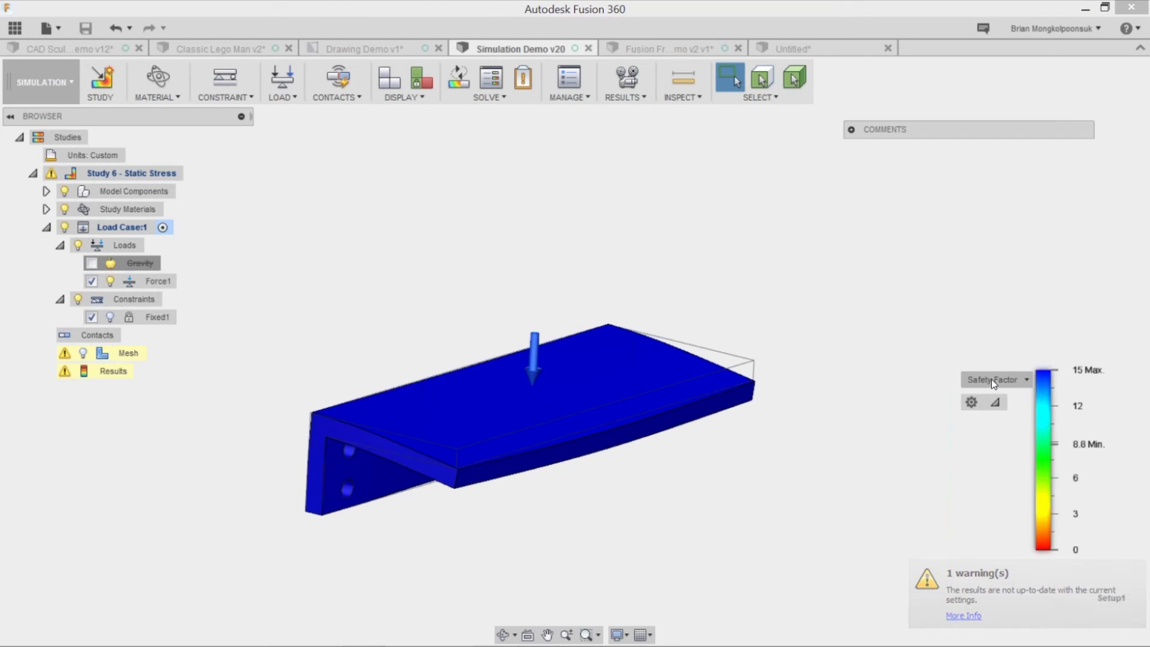
left_click(991, 379)
left_click(997, 415)
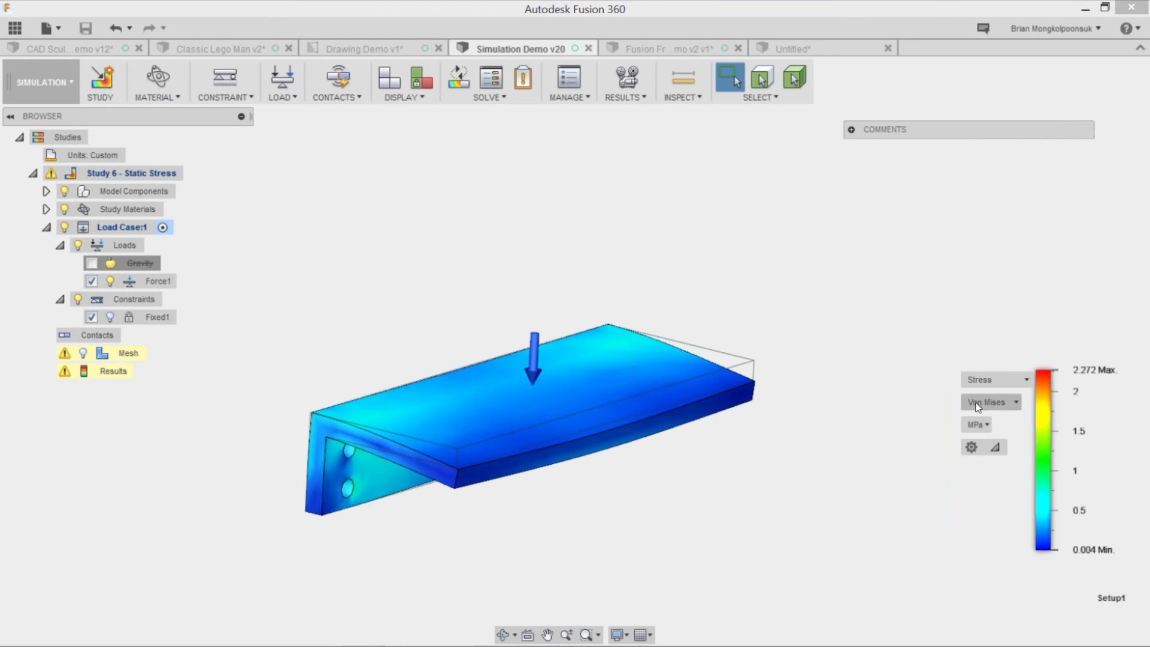
mouse_move(876, 371)
middle_mouse_down("shift")
mouse_move(859, 343)
mouse_move(866, 359)
middle_mouse_up("shift")
Animate the shelf's deformation under load and close the Animate settings with speed Normal and 10 steps
left_click(626, 99)
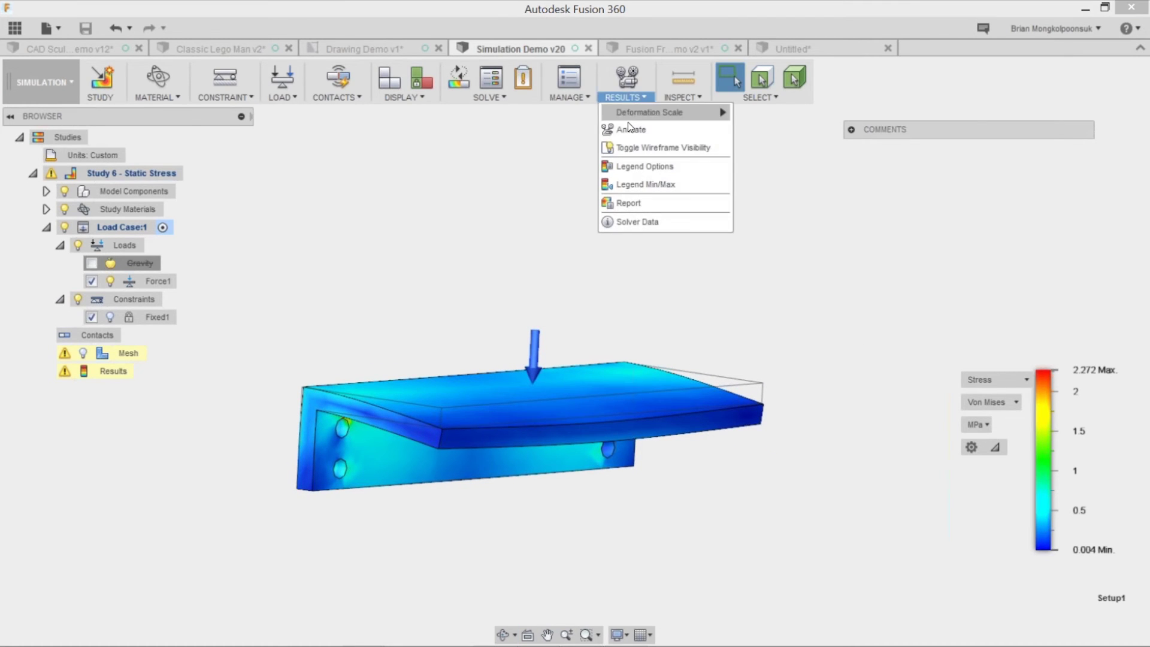
left_click(630, 131)
left_click(721, 170)
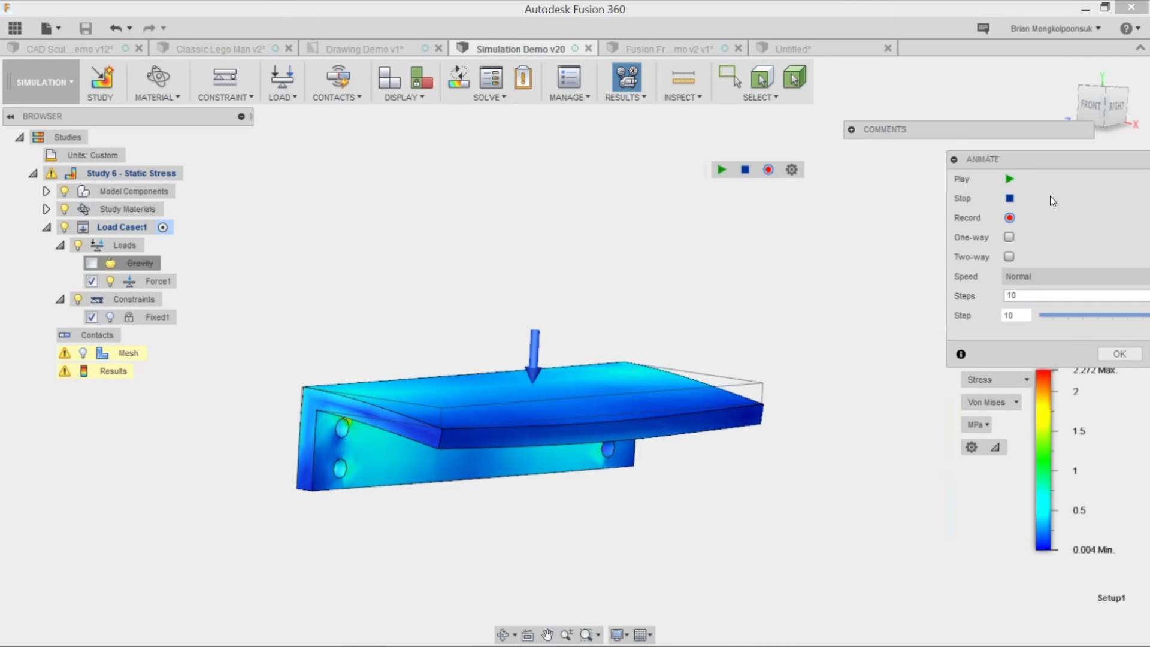
left_click_drag(1022, 161, 842, 154)
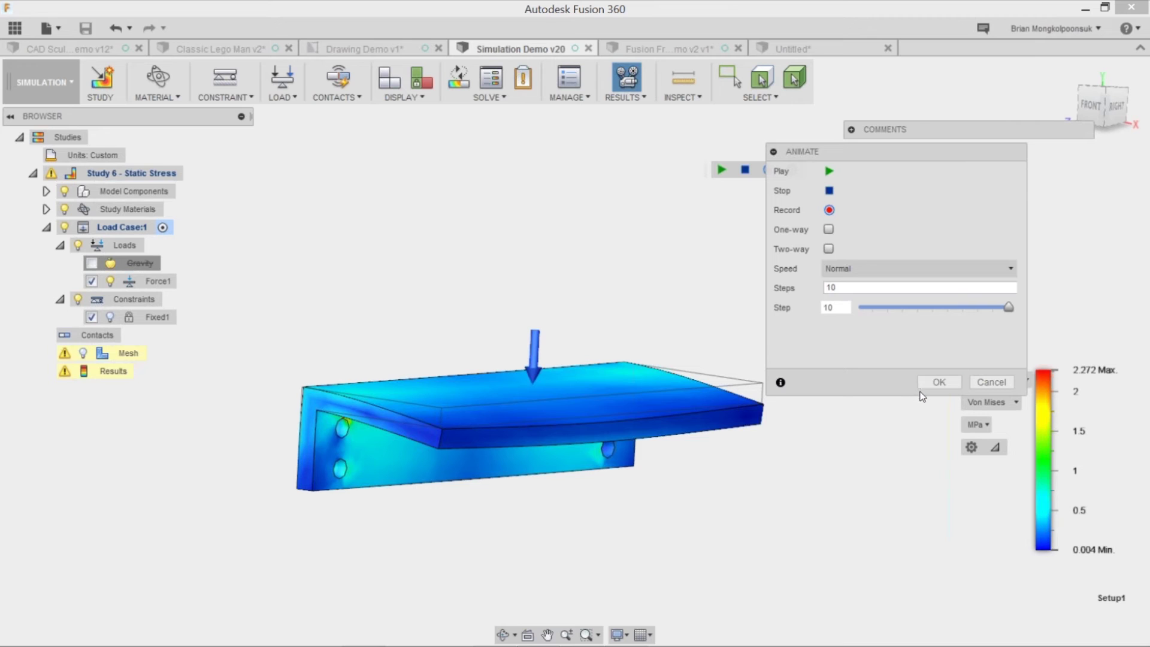
left_click(939, 383)
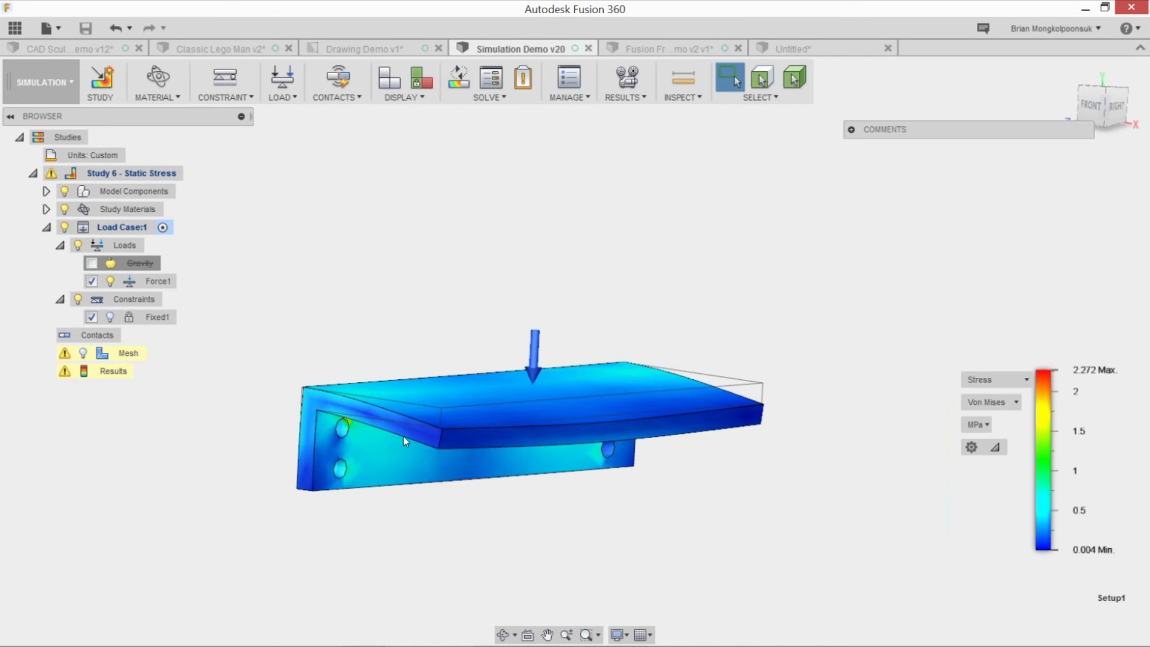
View the figures on the shelf in the Model workspace and return to the Simulation workspace
left_click(43, 83)
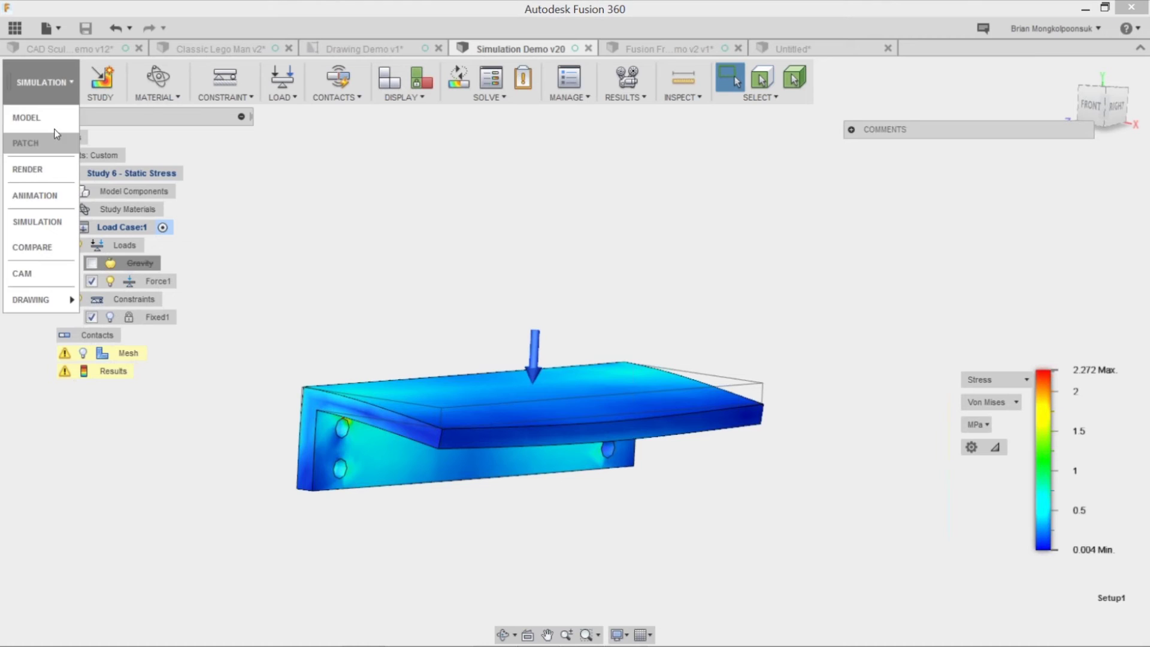
left_click(57, 127)
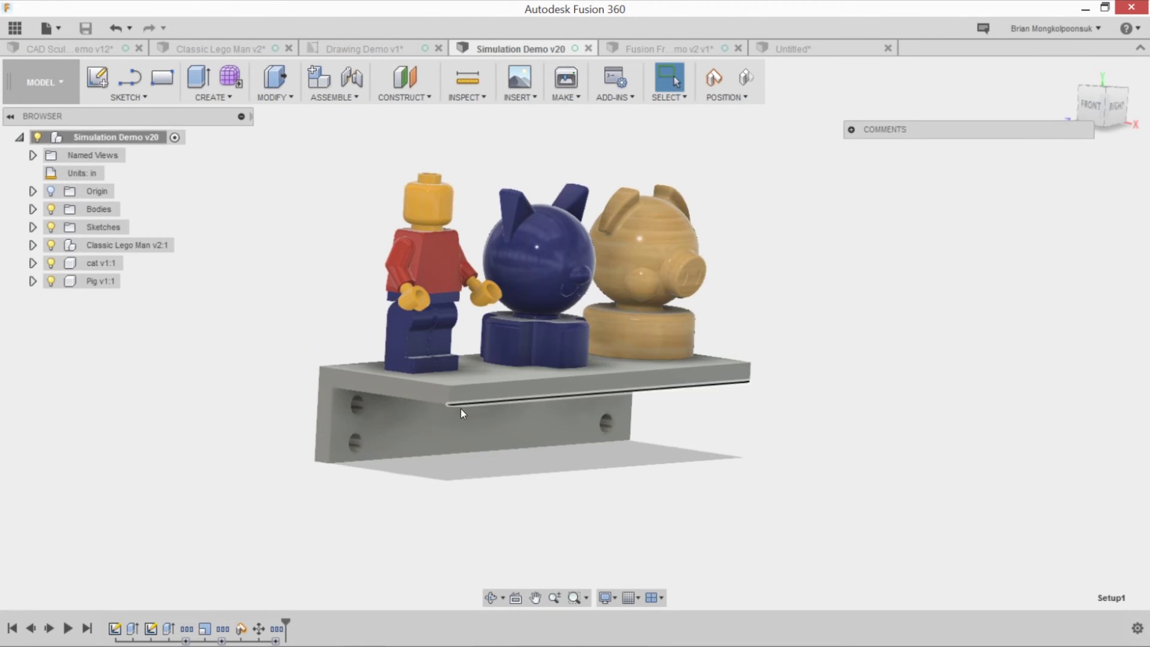
left_click(57, 98)
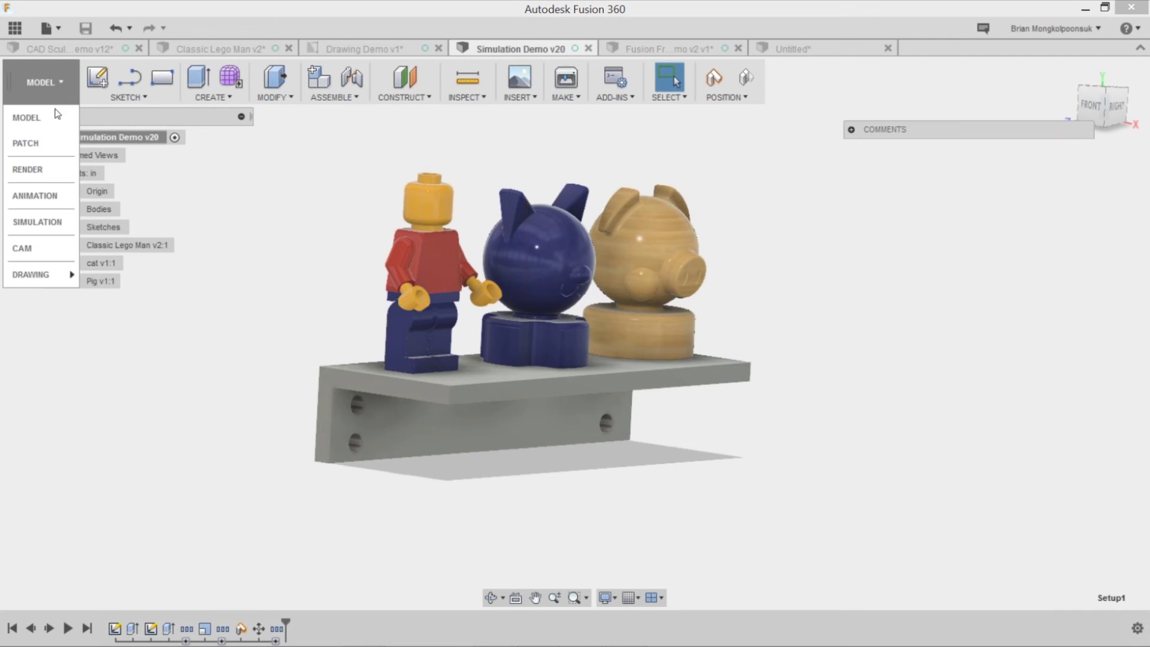
left_click(53, 225)
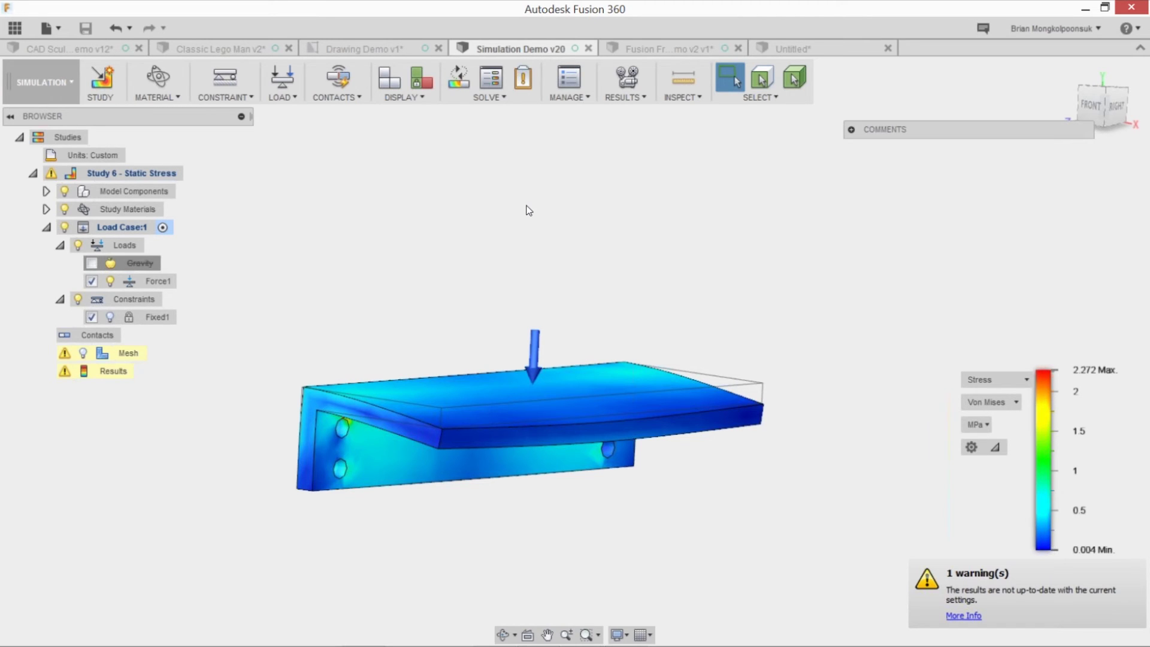
Switch to the Drawing Demo and place a parts list in the lower-left corner of the sheet's border
left_click(378, 53)
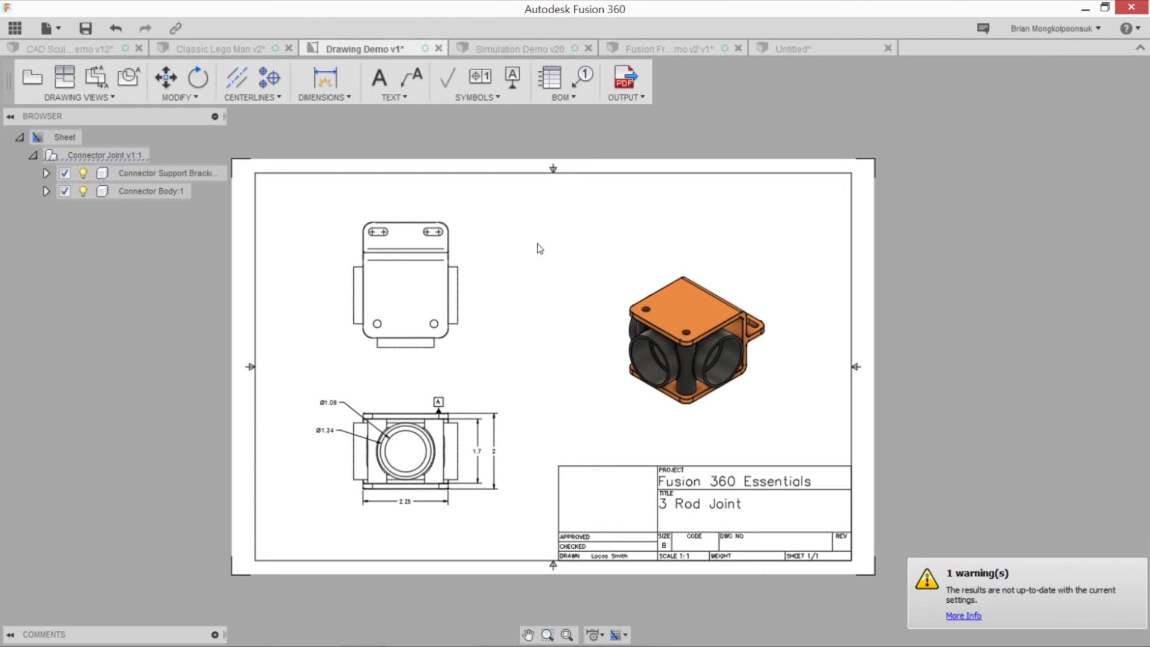
left_click(544, 81)
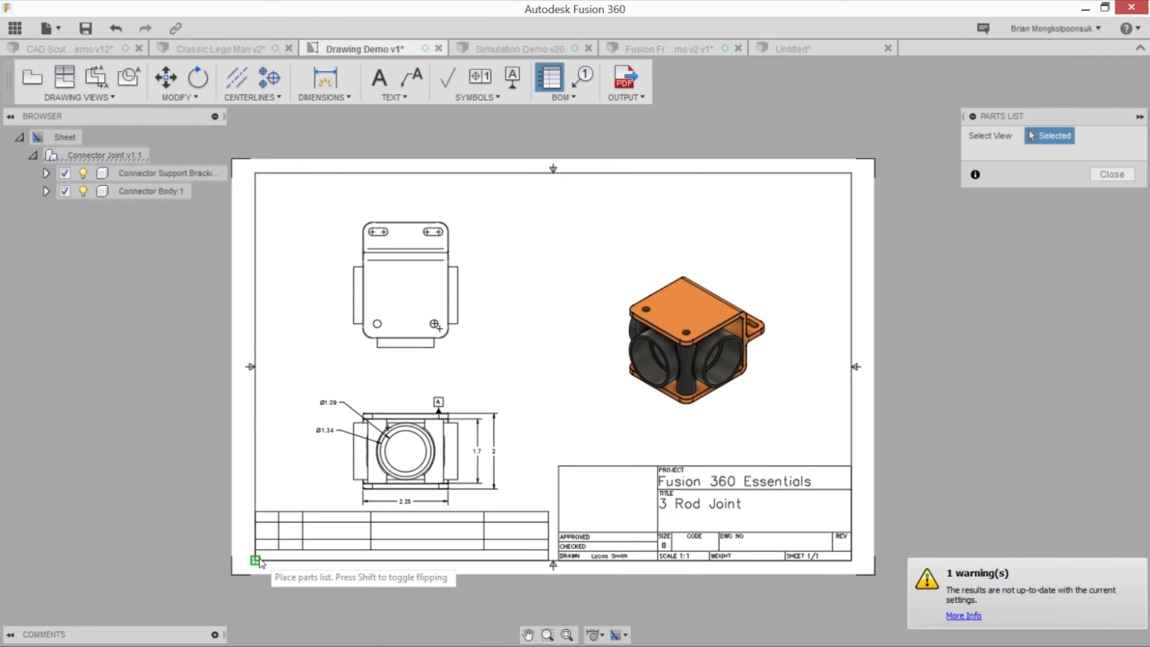
left_click(319, 519)
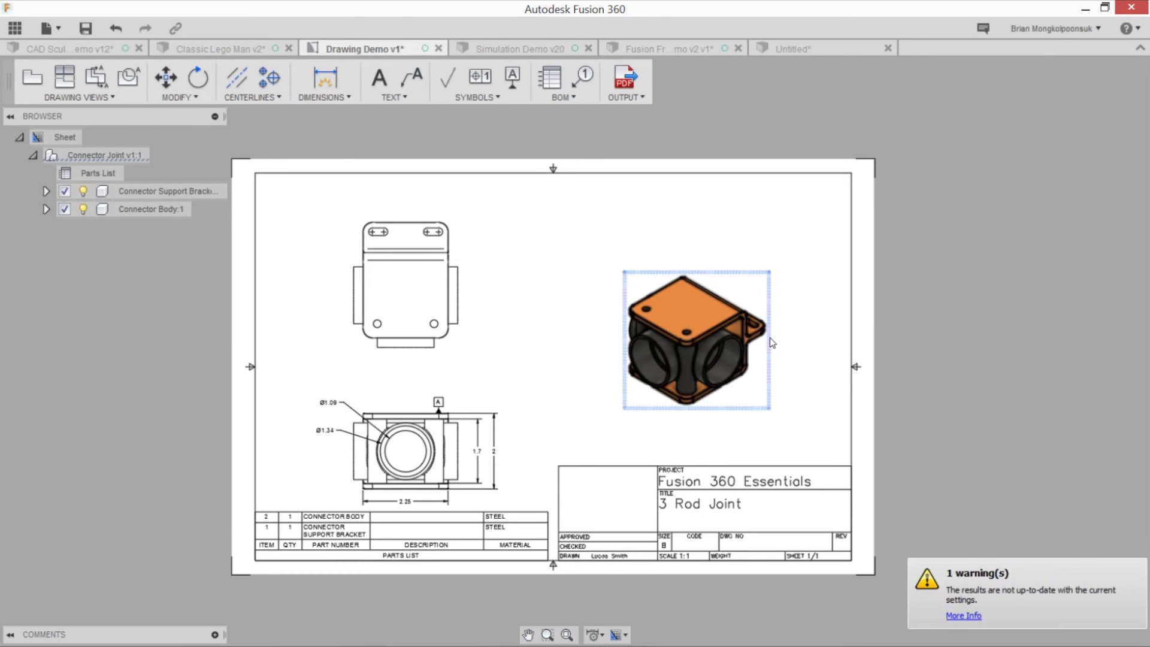
Add balloons to the orange support bracket and the black connector body in the isometric view
left_click(585, 81)
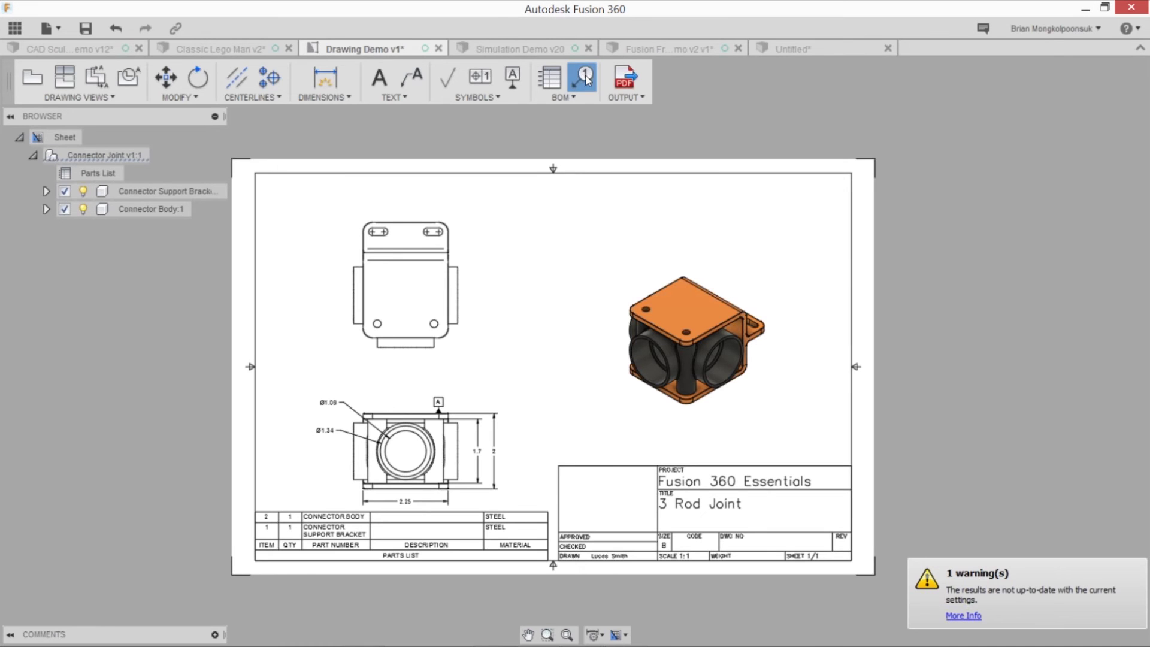
left_click(716, 292)
left_click(766, 233)
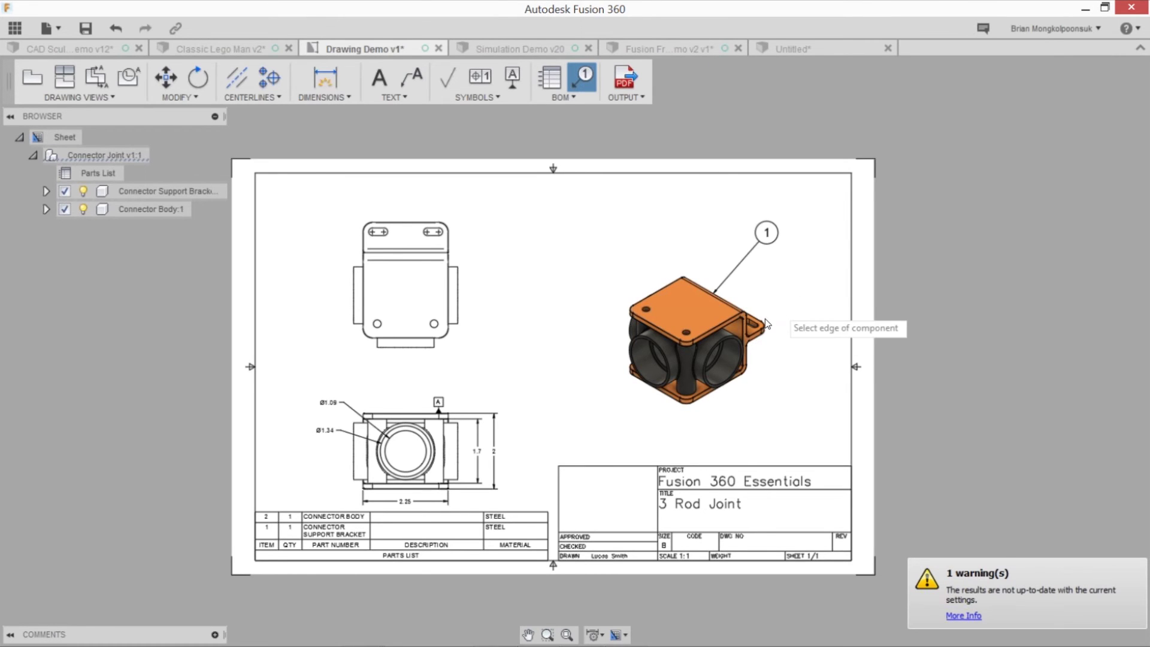
left_click(636, 343)
left_click(557, 293)
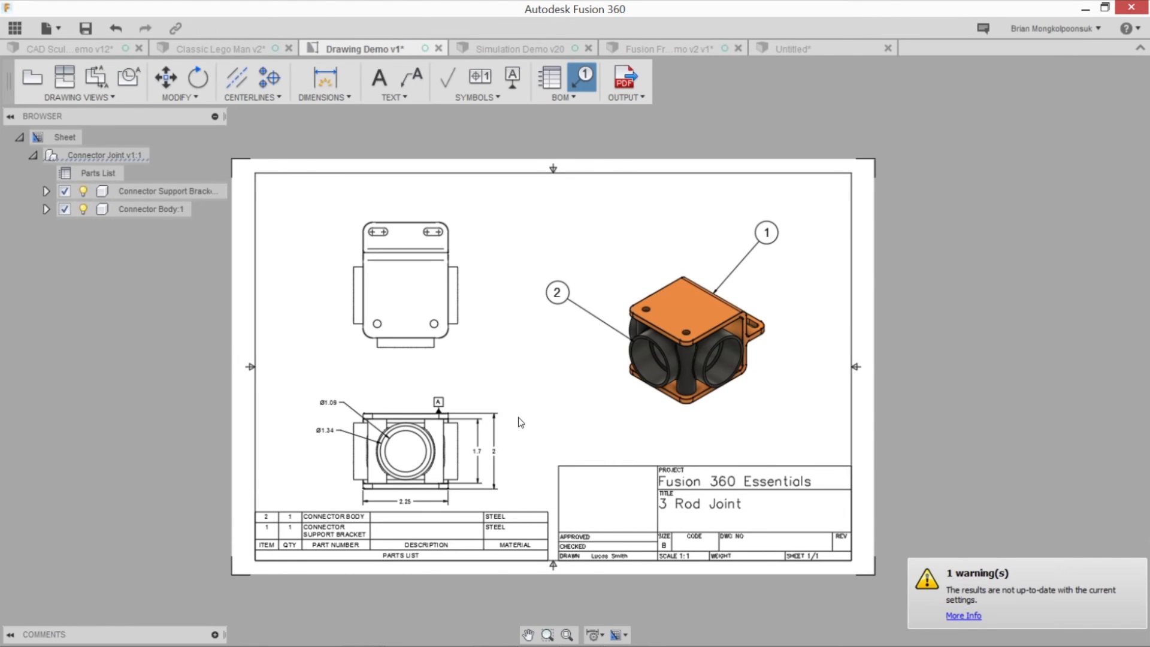
key("Escape")
Dimension the right vertical edge of the connector body in the upper view, placing the dimension outside the part
key("d")
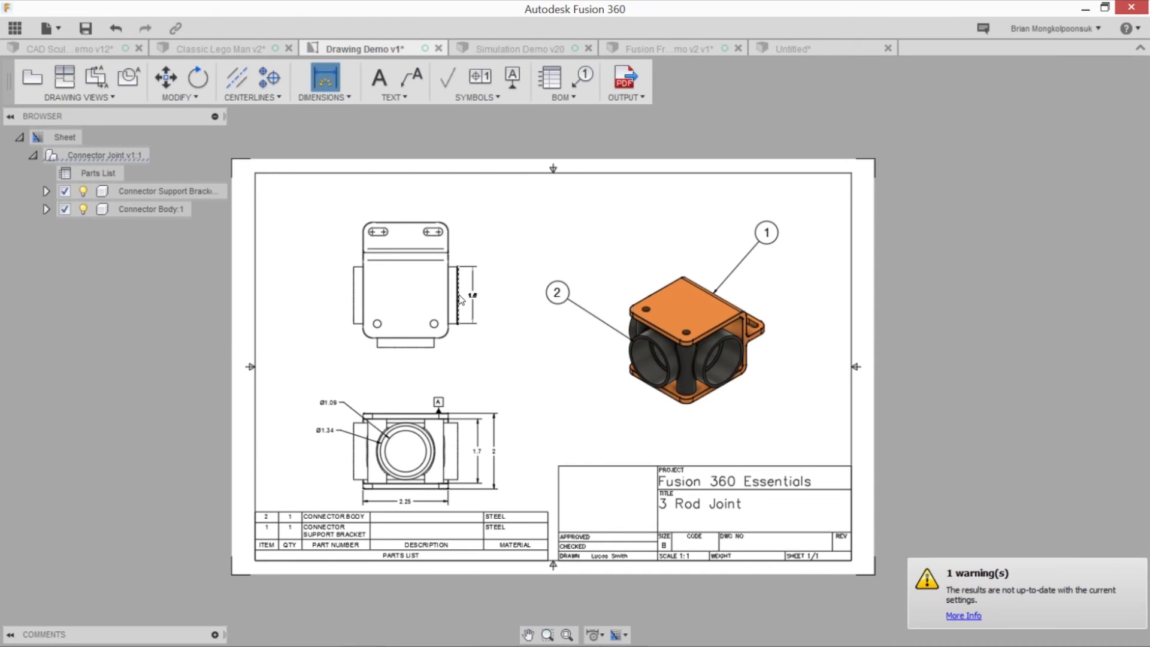
left_click(458, 295)
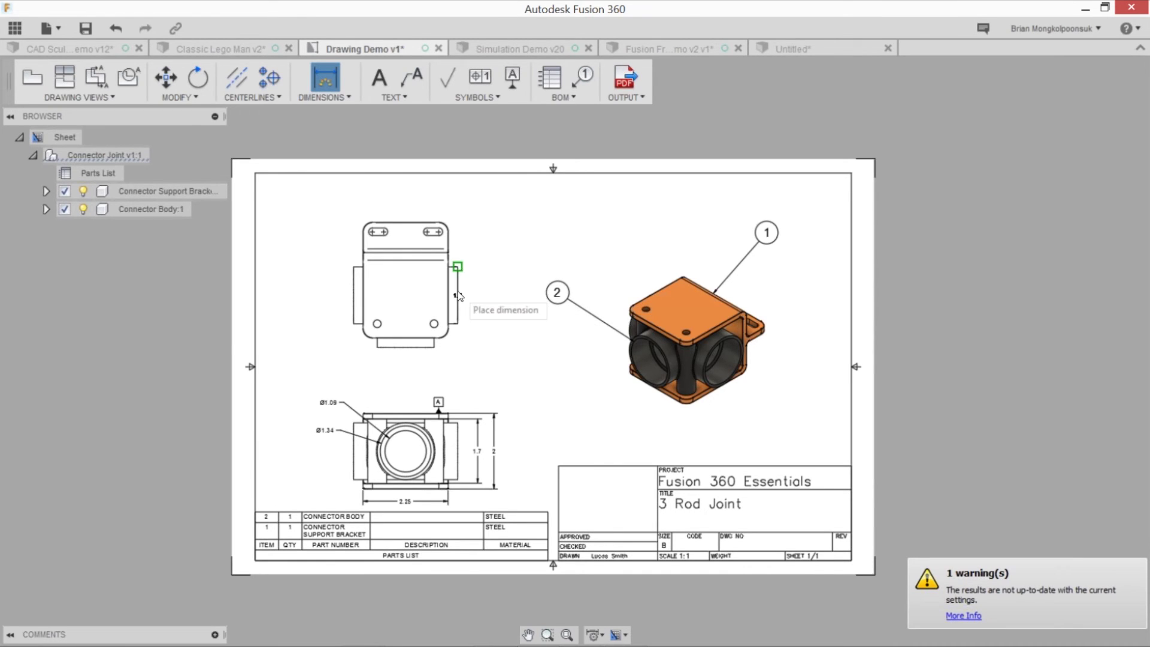
left_click(495, 296)
key("Escape")
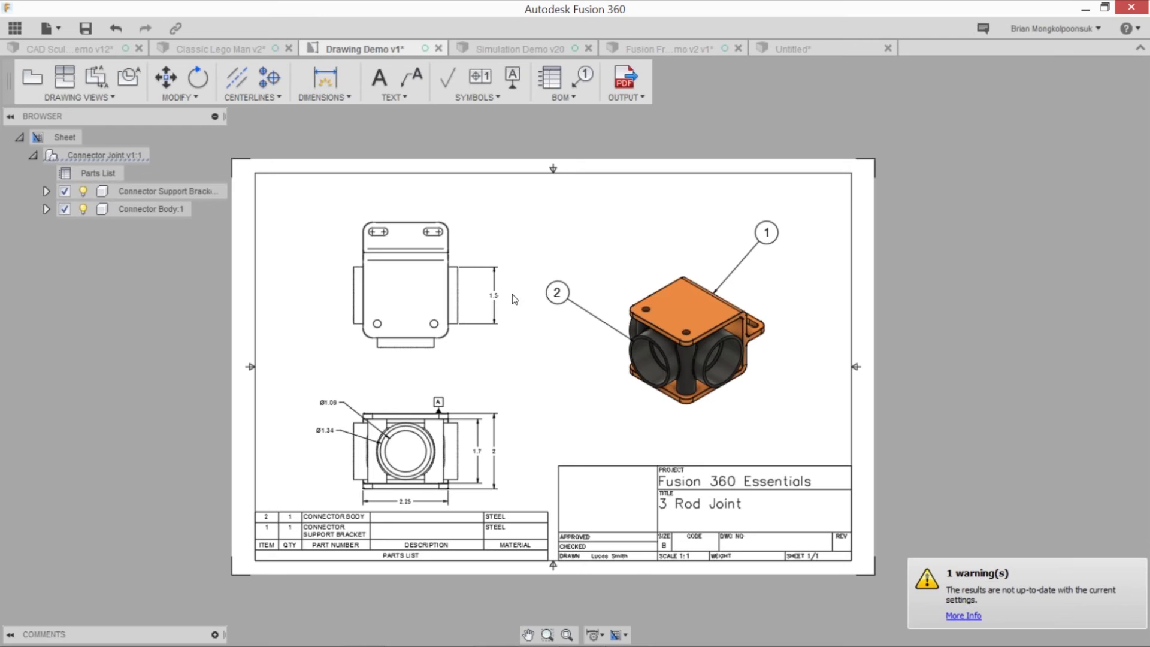
Add center marks to the large circle in the lower view and the two lower holes in the upper view
key("c")
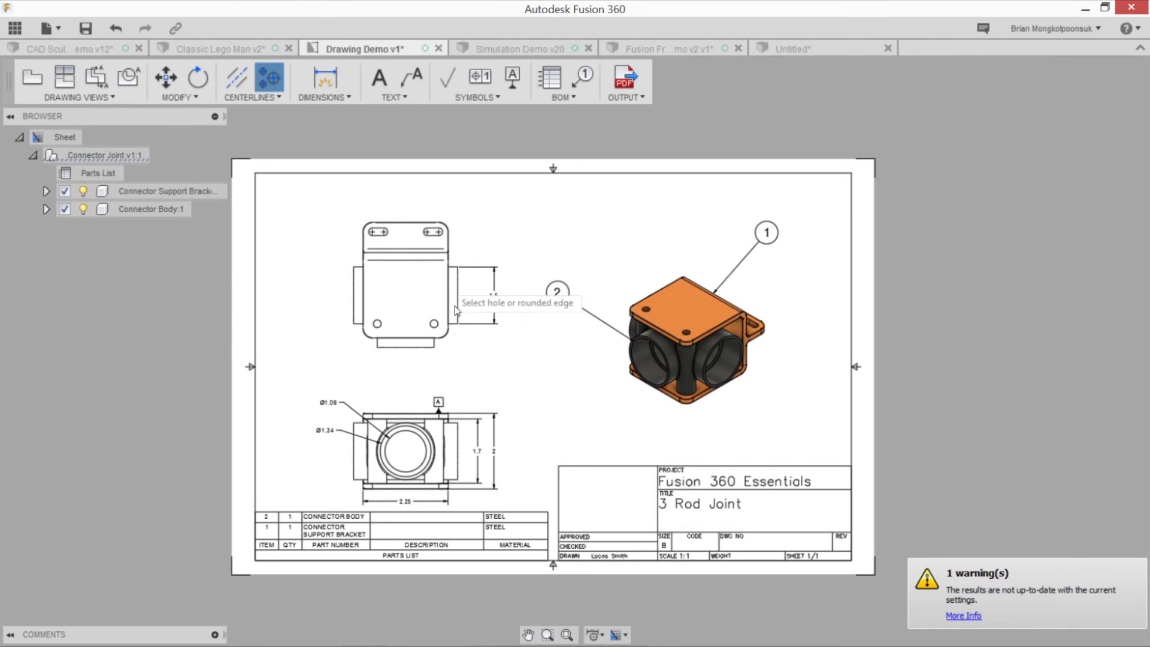
left_click(423, 442)
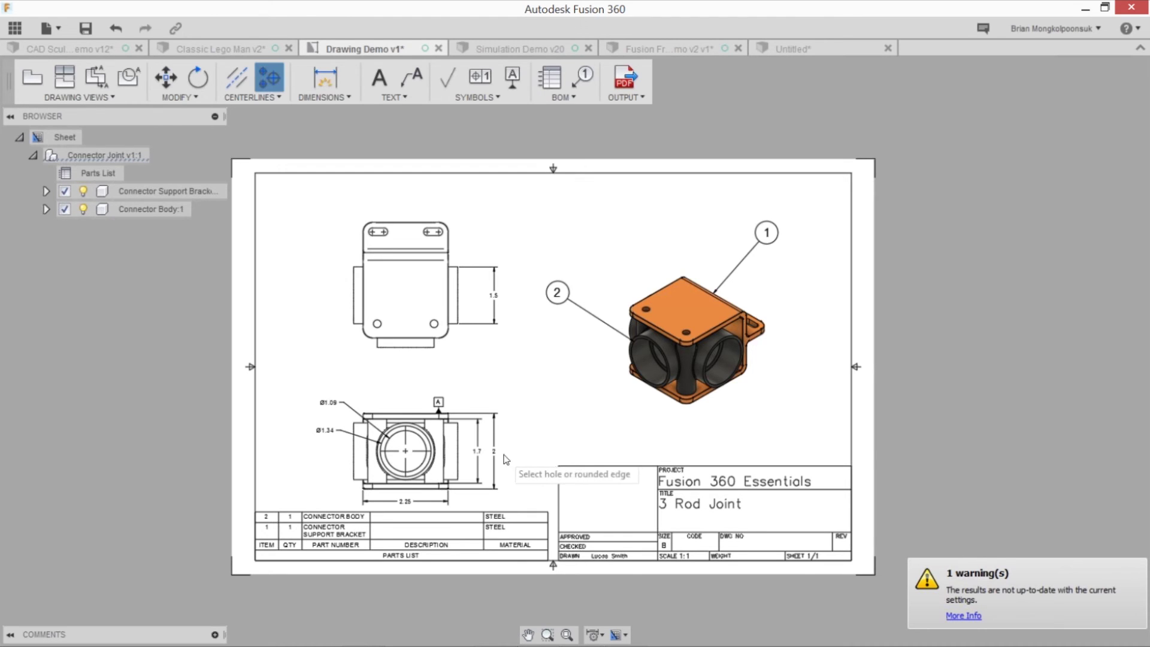
left_click(434, 324)
left_click(378, 323)
key("Escape")
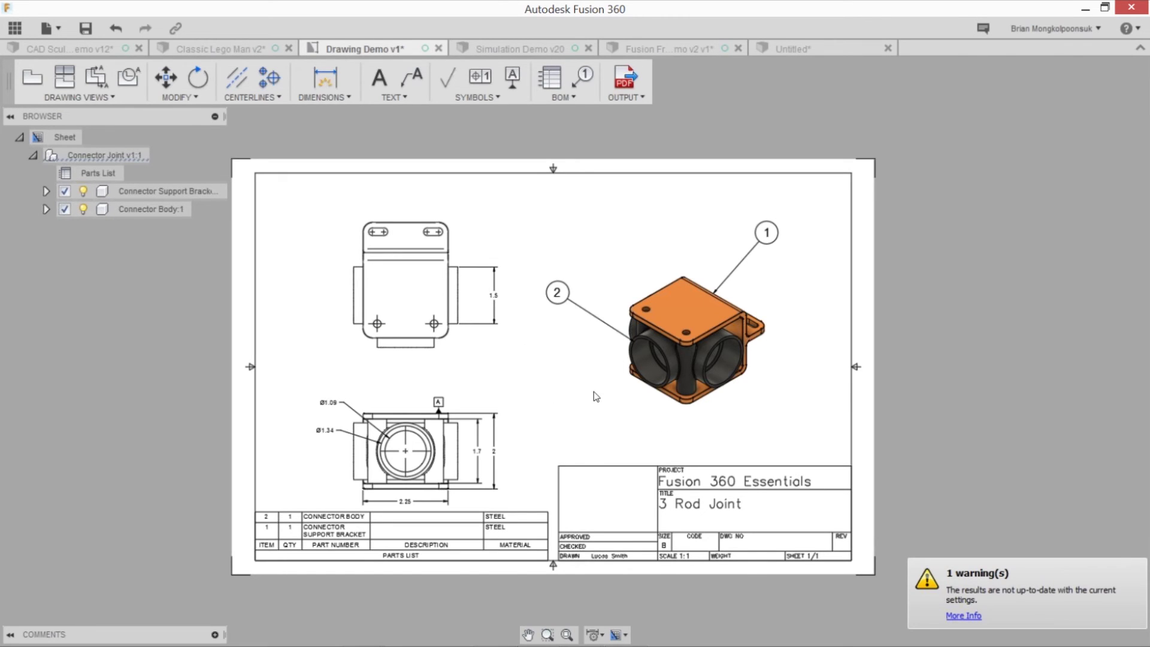
Open the drawing's title block attributes to look over its fields, including the drawing number, and leave them without changes
double_click(718, 537)
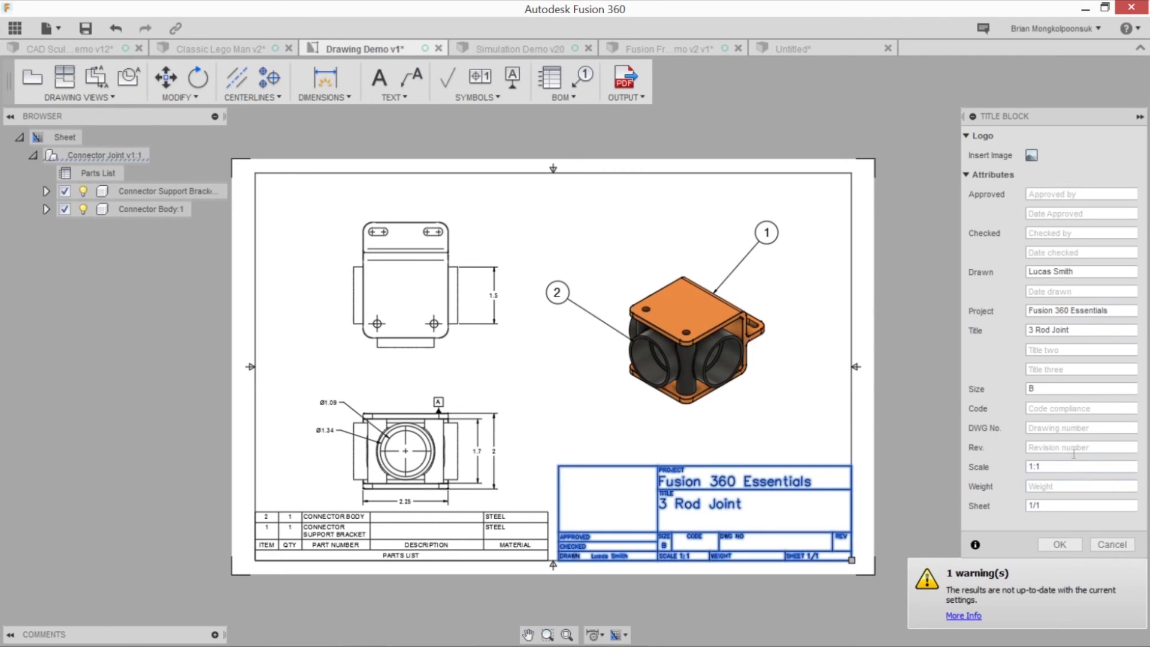
left_click(1072, 428)
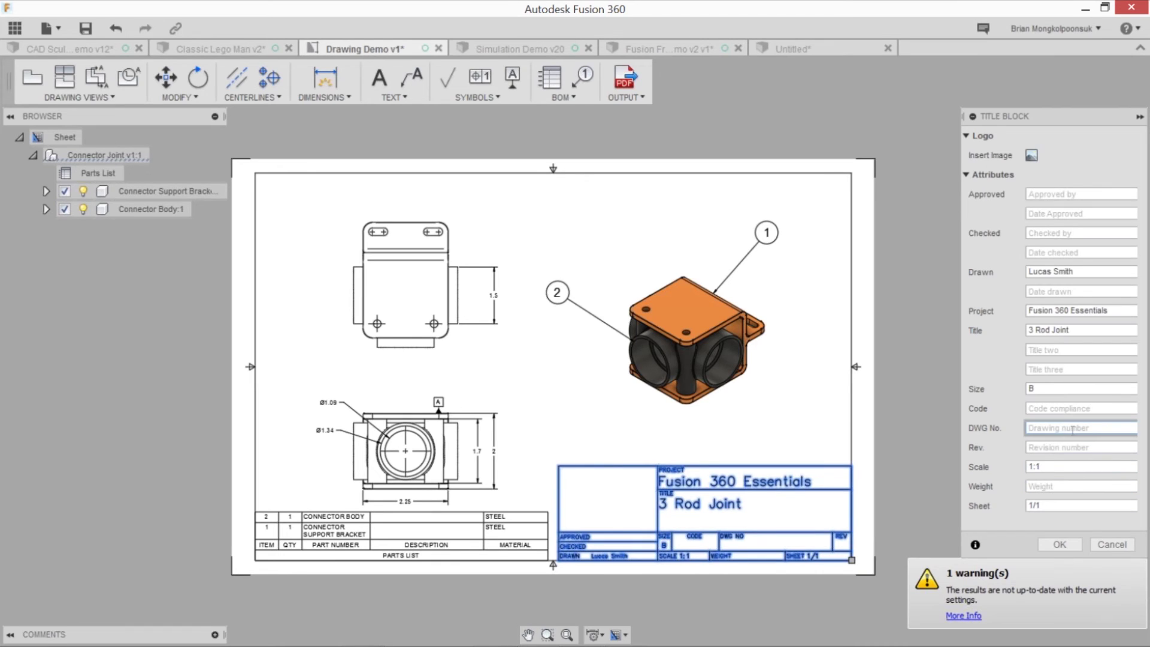
left_click(1094, 542)
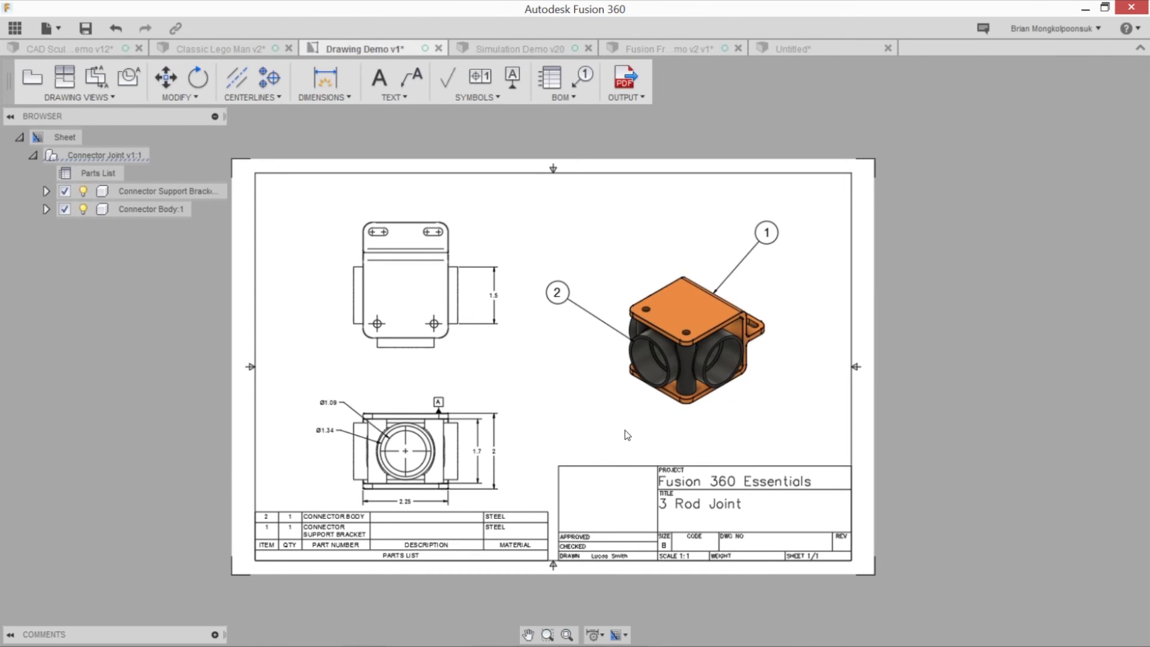
Switch to the slide presentation and advance from the CAM operations slide to the overview slide of all demos
mouse_move(446, 646)
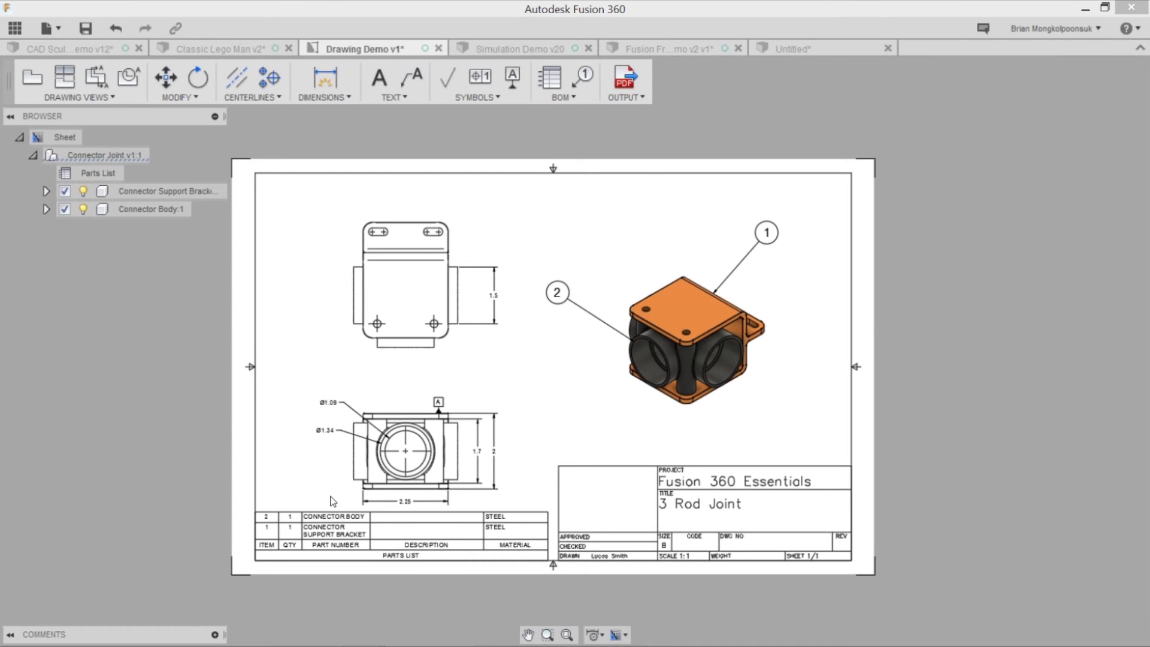
key("alt+Tab")
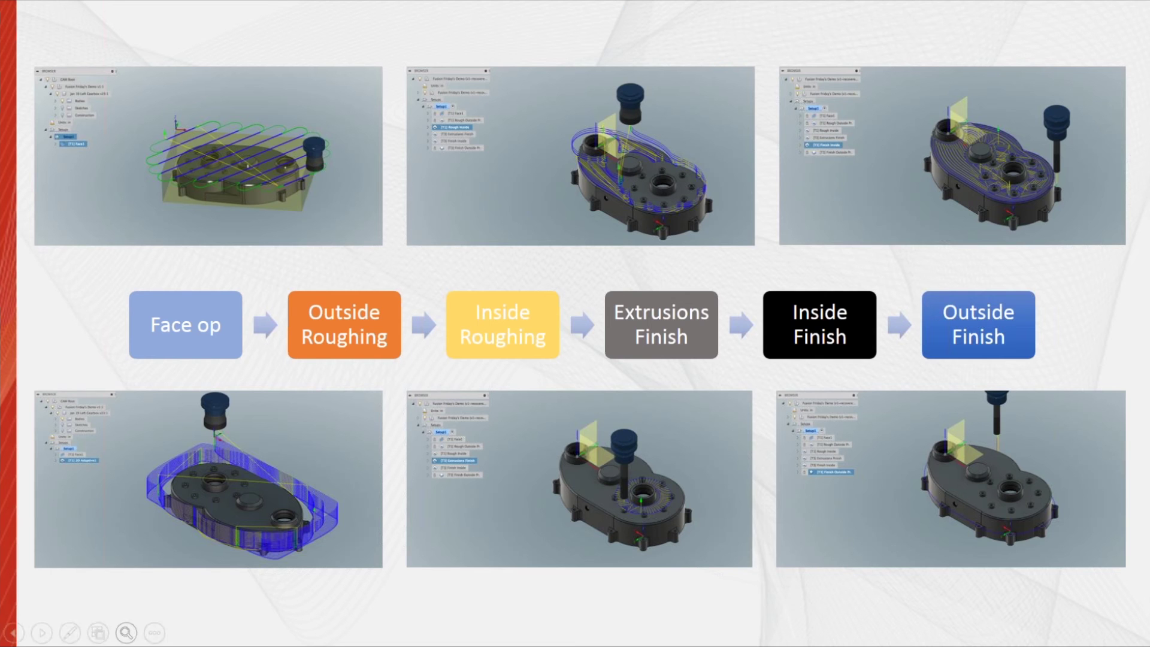
left_click(168, 527)
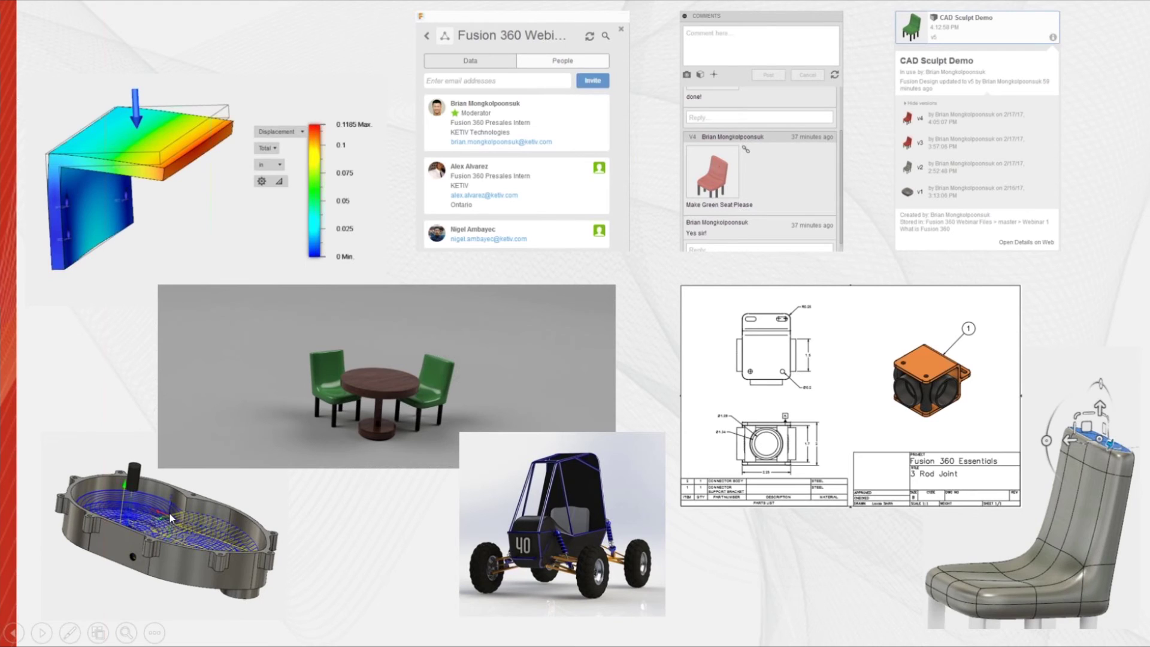
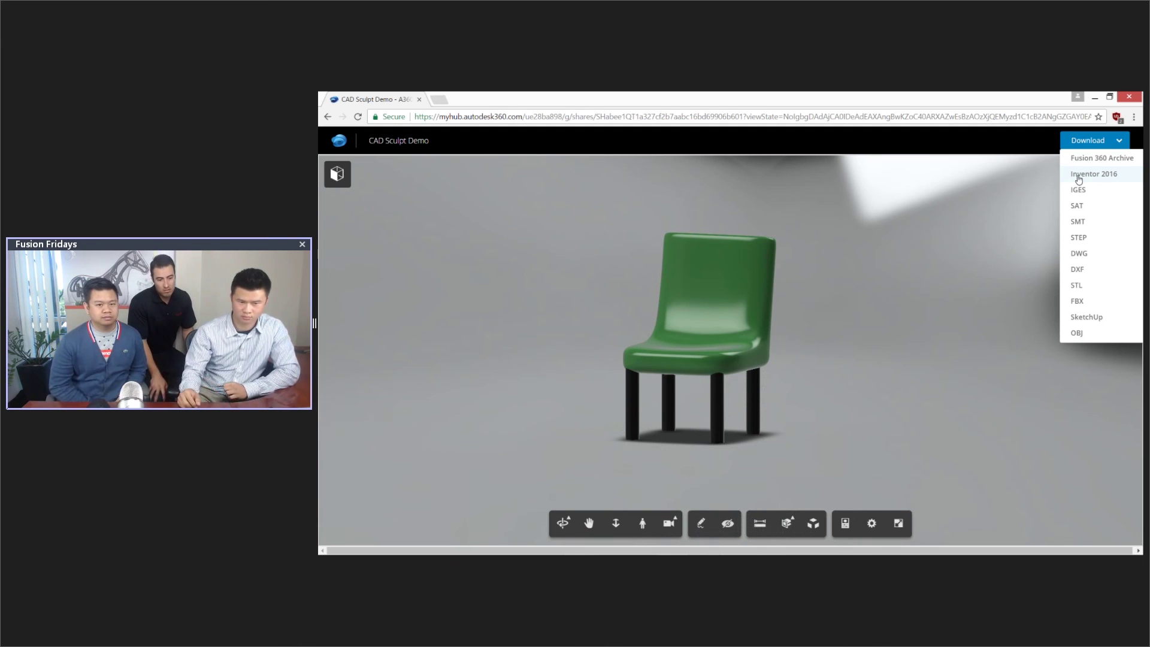
Switch from the web browser to Fusion 360 and bring up the CAD Sculpt Demo design
mouse_move(675, 551)
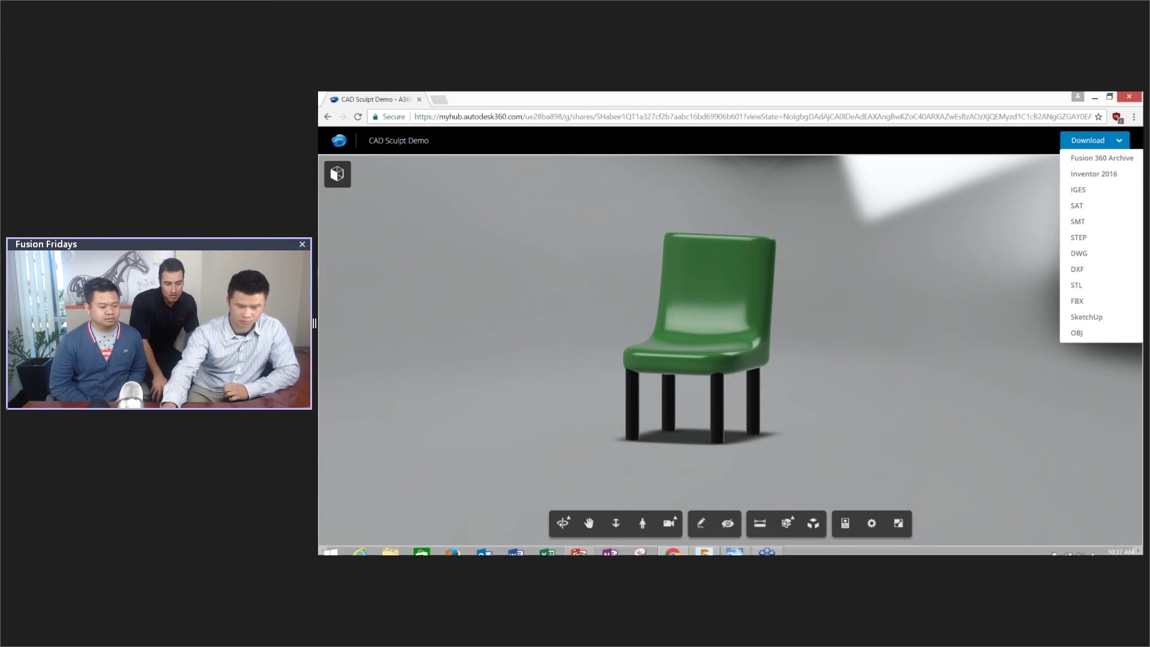
left_click(702, 544)
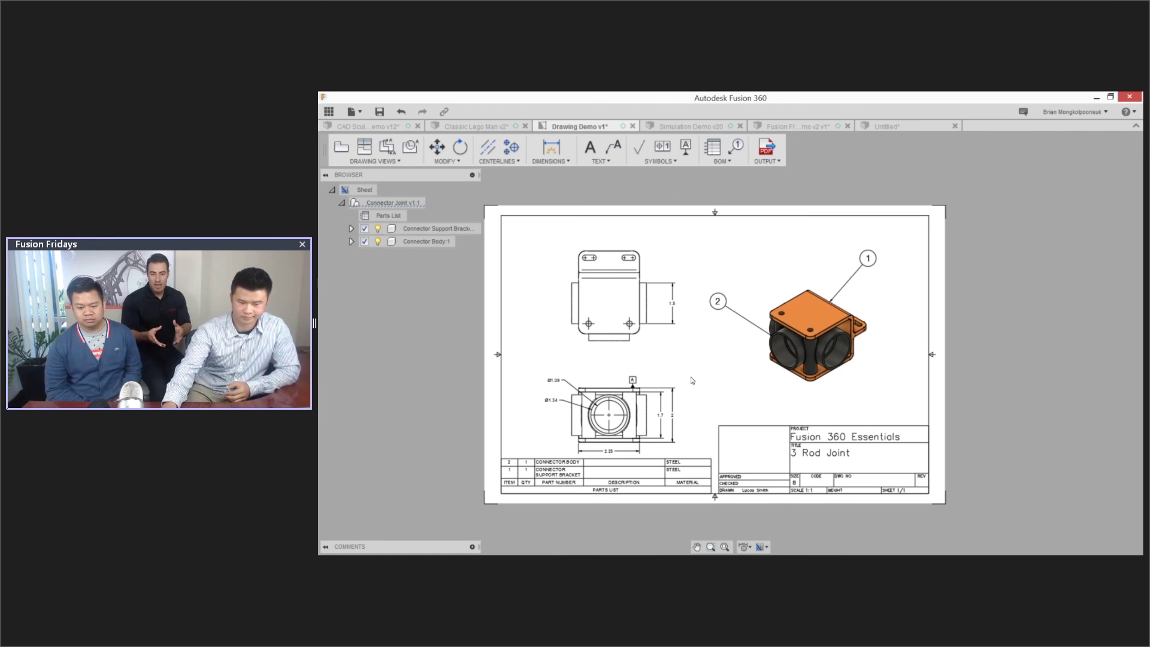
left_click(700, 546)
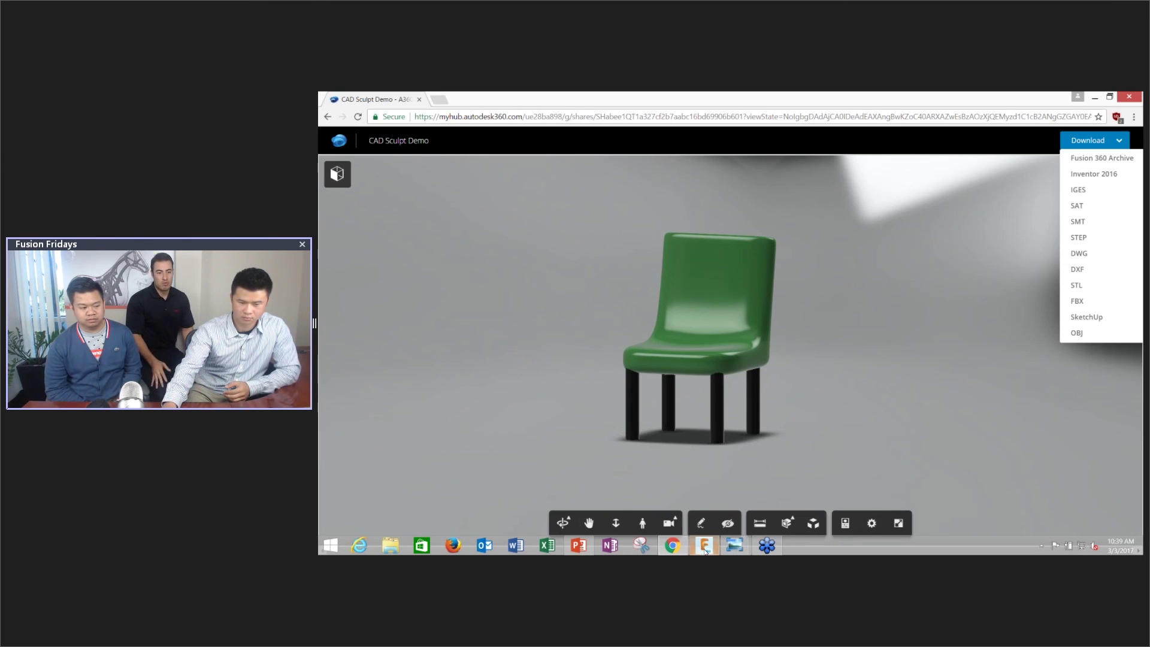
left_click(705, 547)
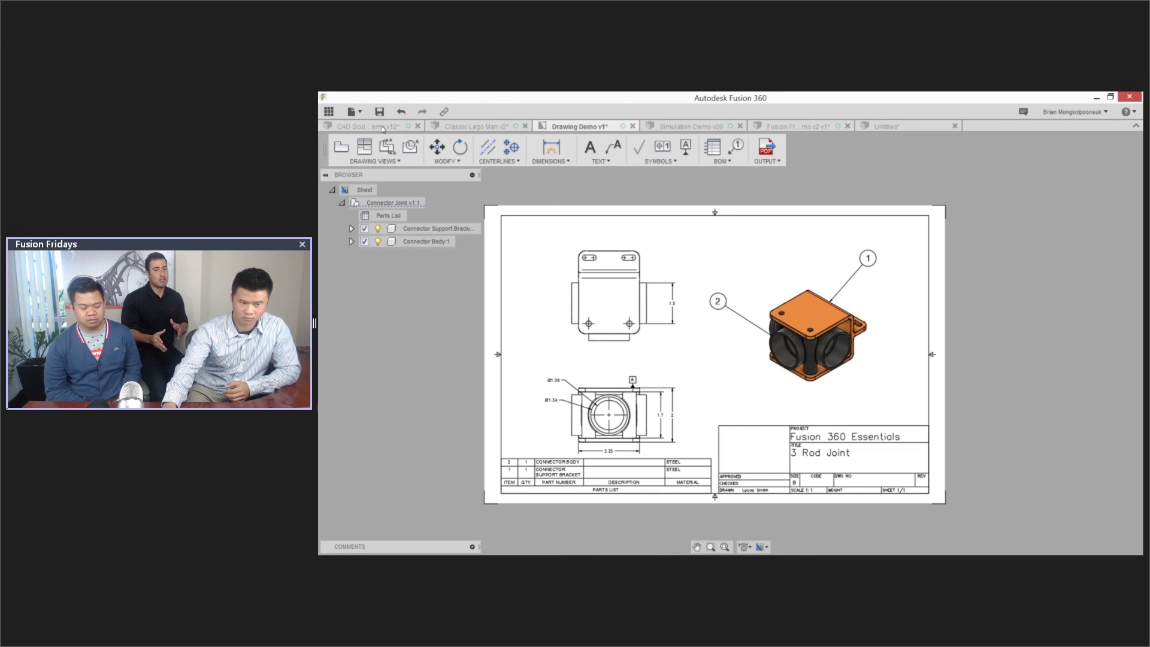
left_click(378, 125)
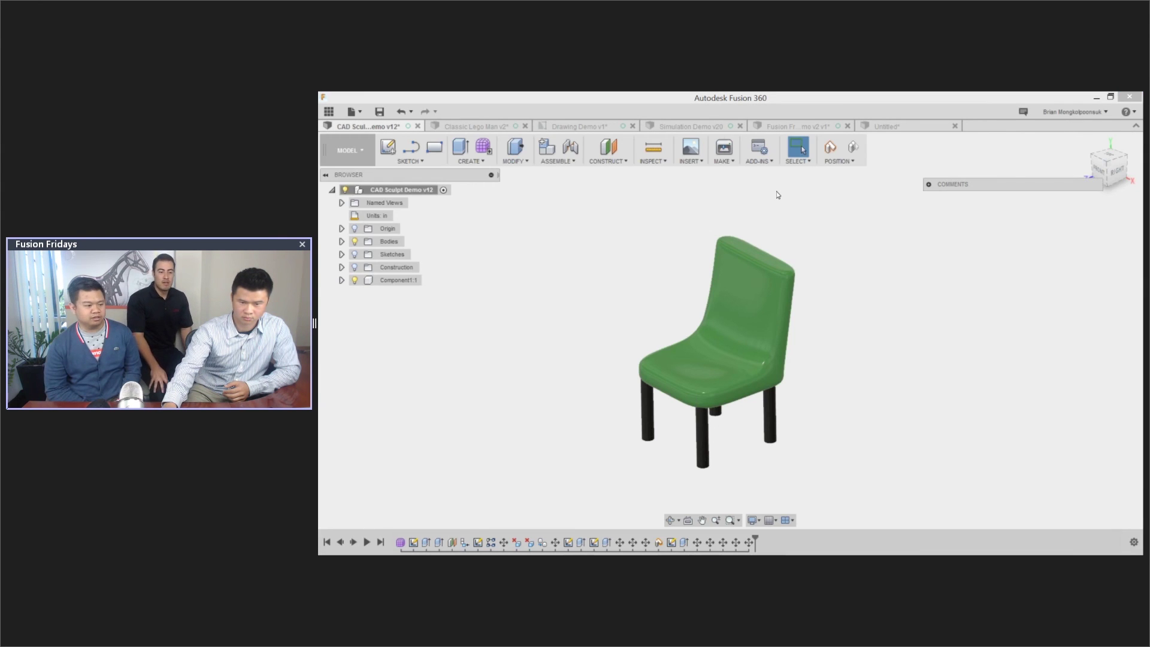
Open the application preferences and display the Preview functionality options
left_click(1073, 111)
left_click(1058, 145)
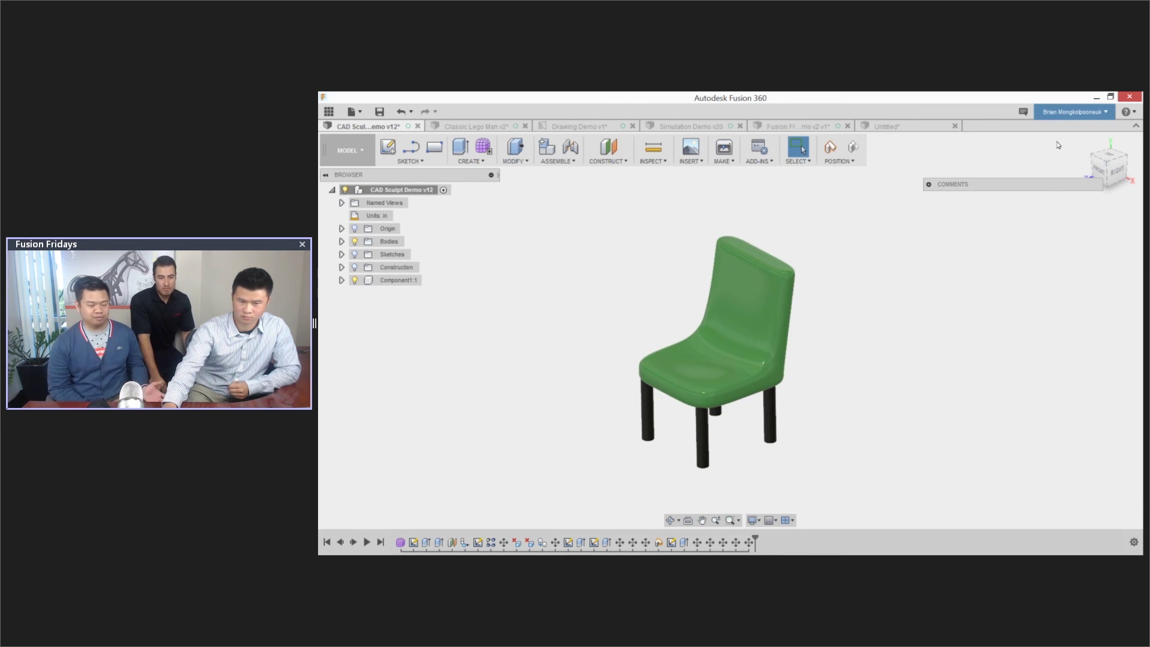
left_click(531, 361)
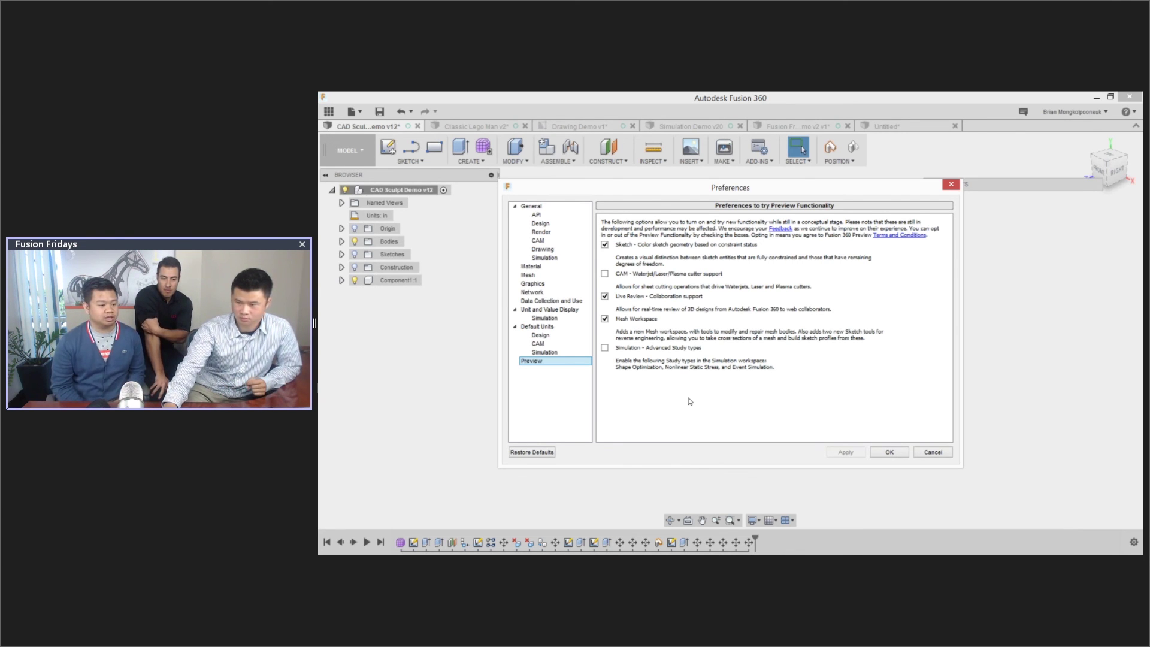
Bring up the questions slide briefly, return to Fusion 360 and close the preferences without changes
mouse_move(661, 552)
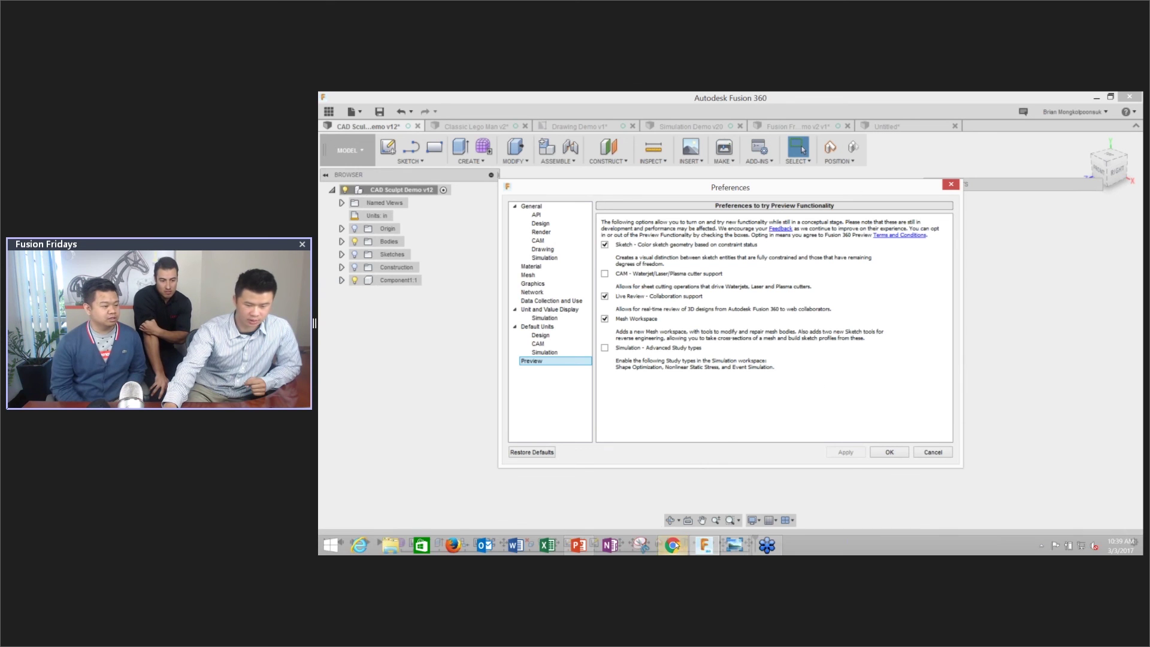
key("alt+Tab")
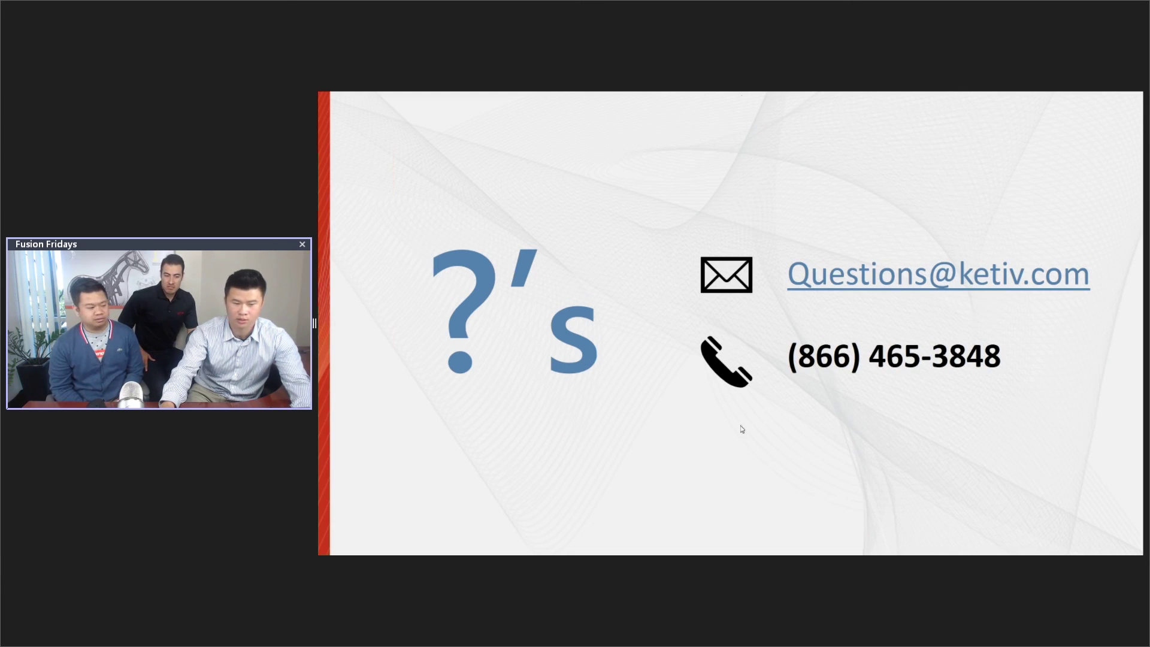
key("alt+Tab")
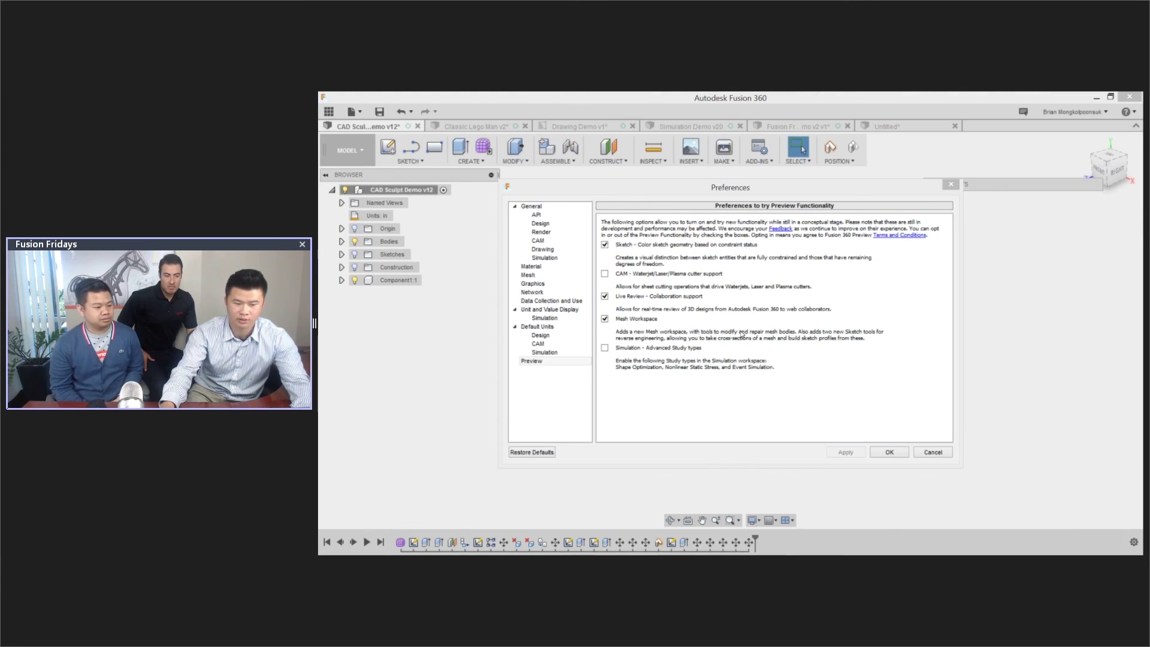
left_click(955, 185)
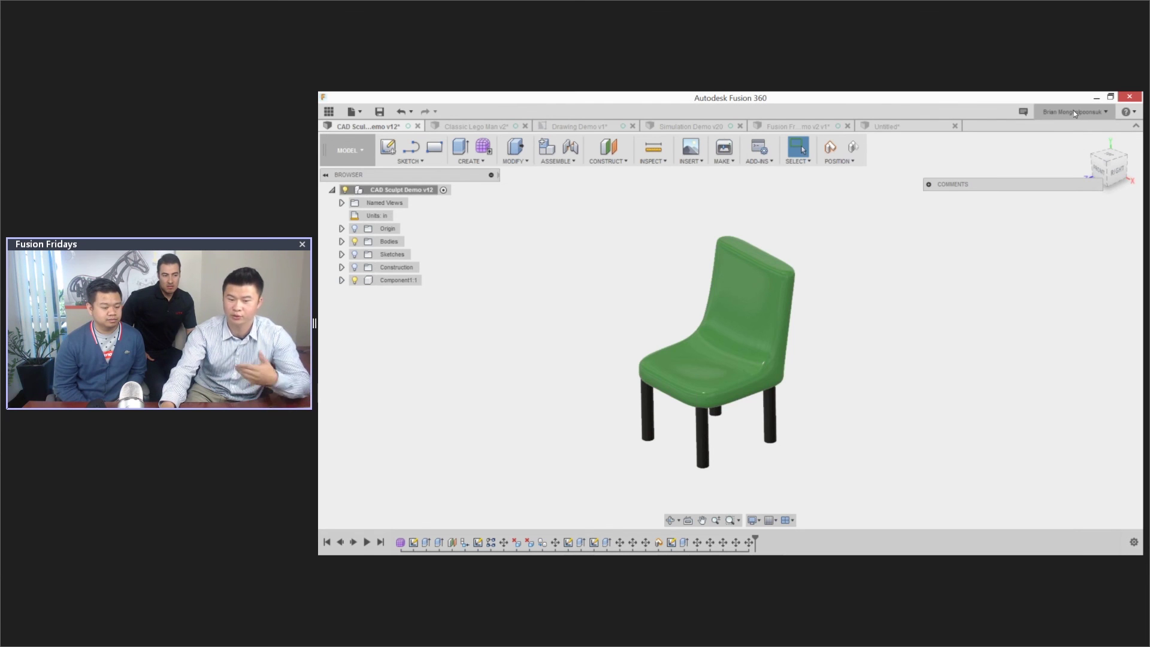
Enable the CAM - Waterjet/Laser/Plasma cutter support and Simulation - Advanced Study types preview options in the preferences and apply them
left_click(1073, 110)
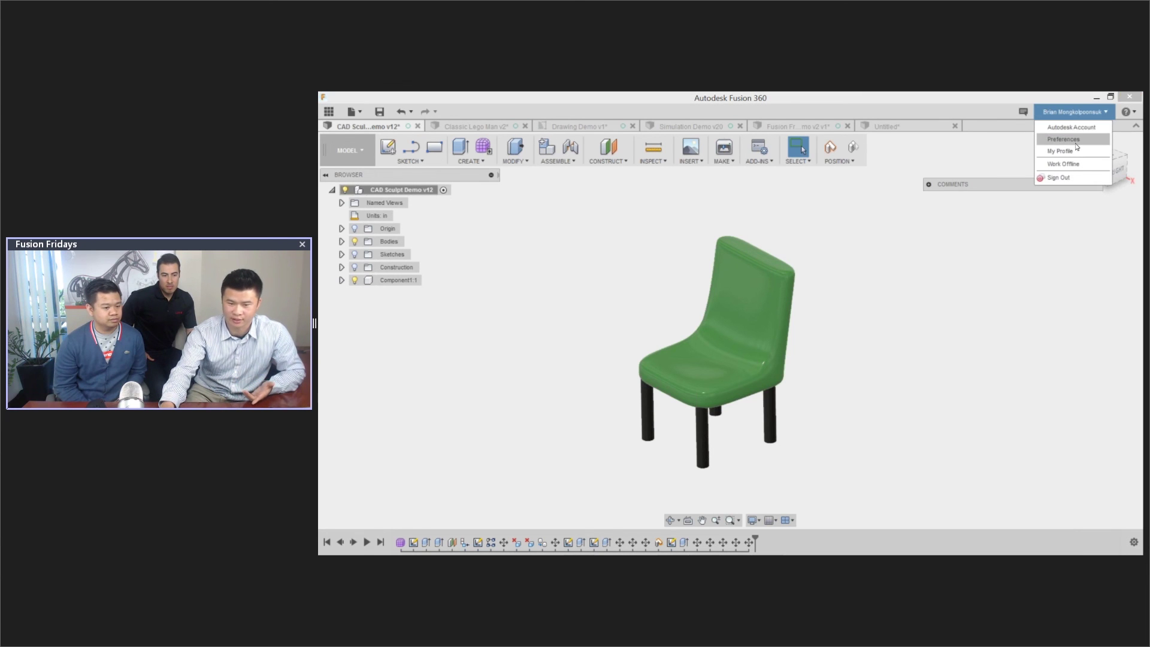
left_click(1075, 140)
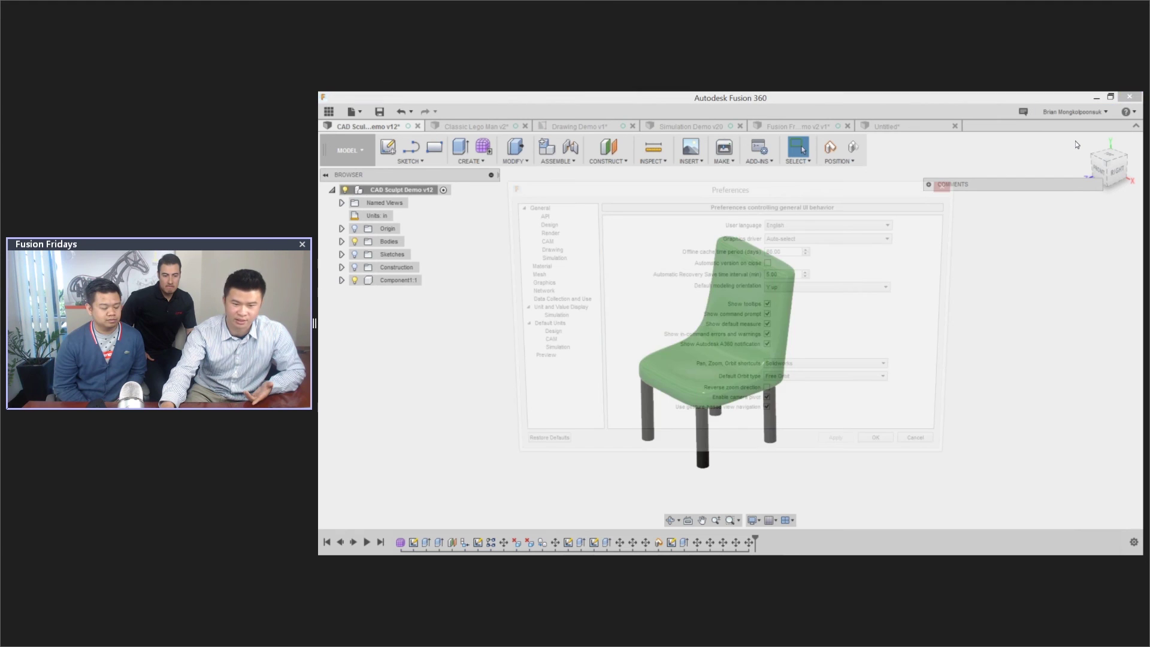
left_click(531, 361)
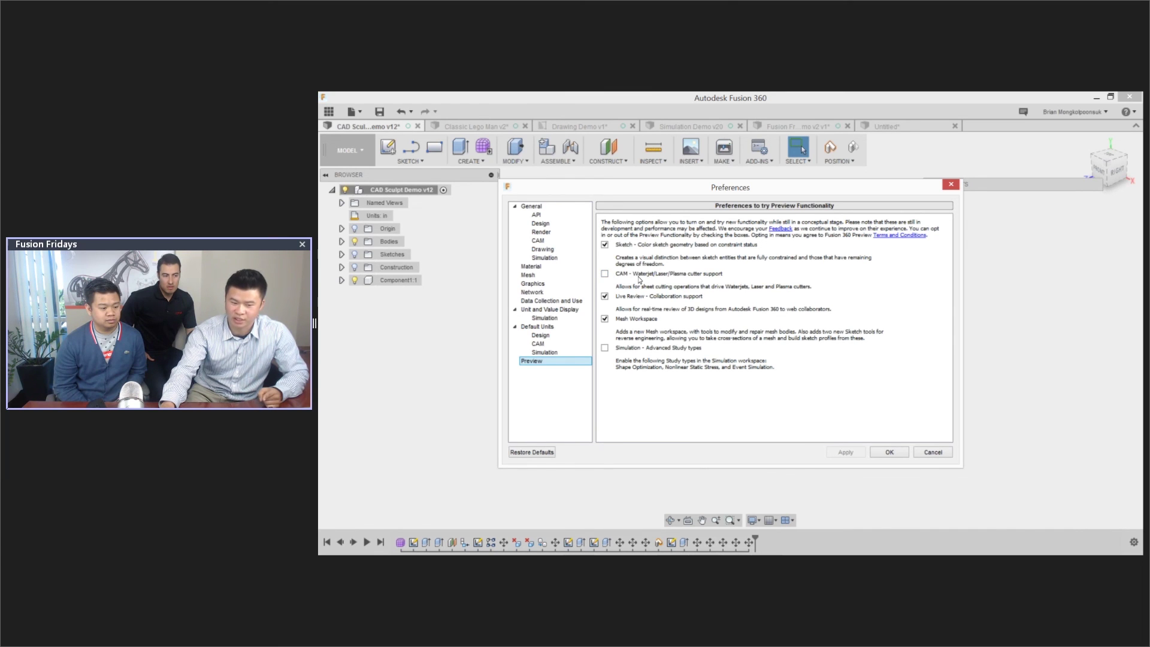
left_click(604, 274)
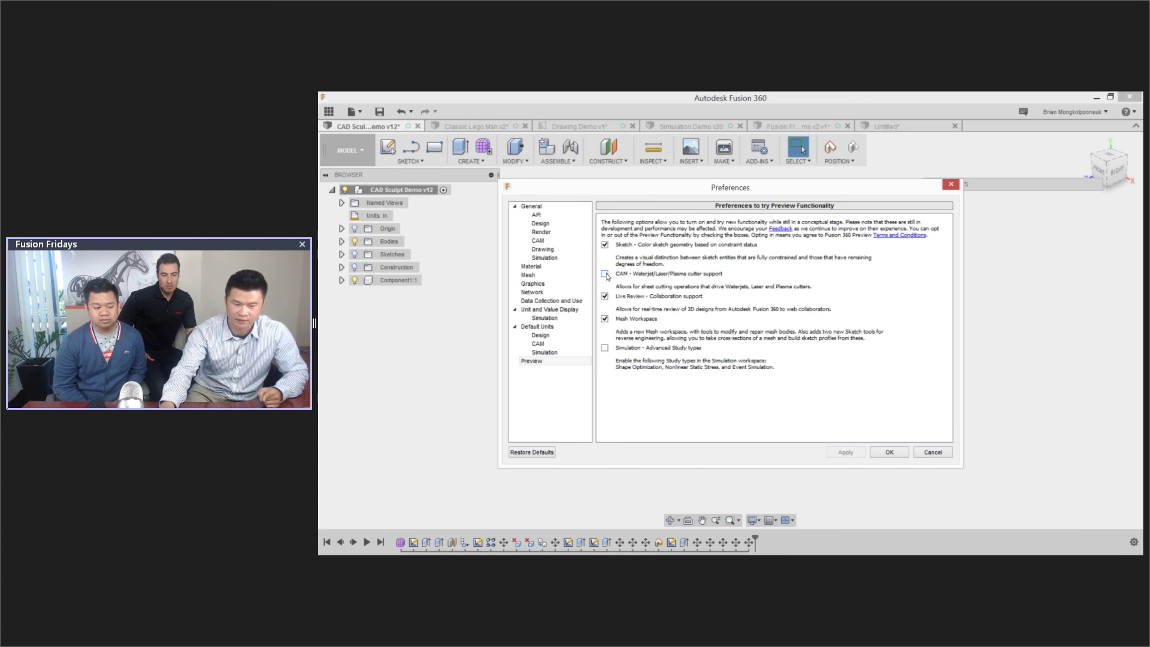
left_click(605, 348)
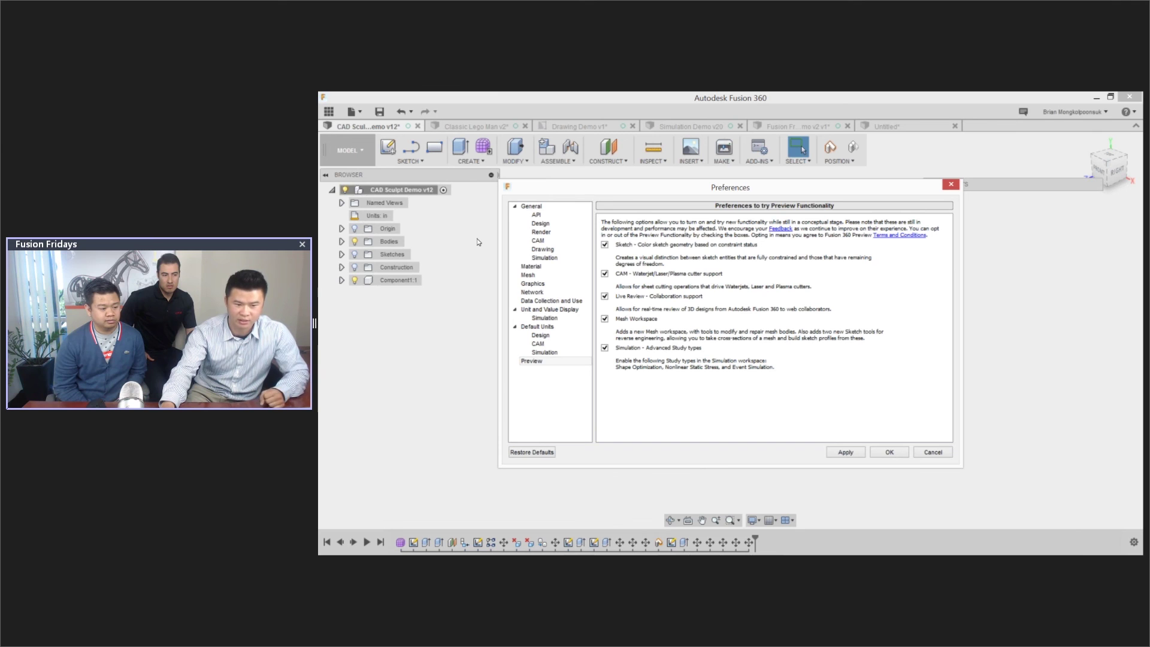
left_click(852, 456)
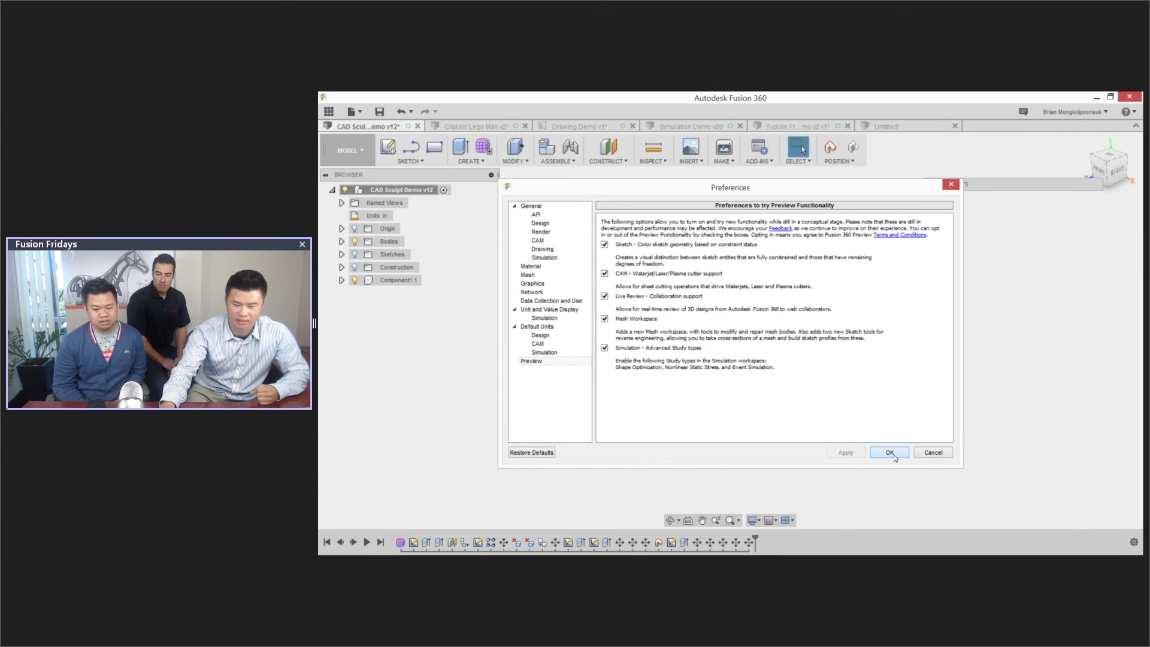
left_click(889, 453)
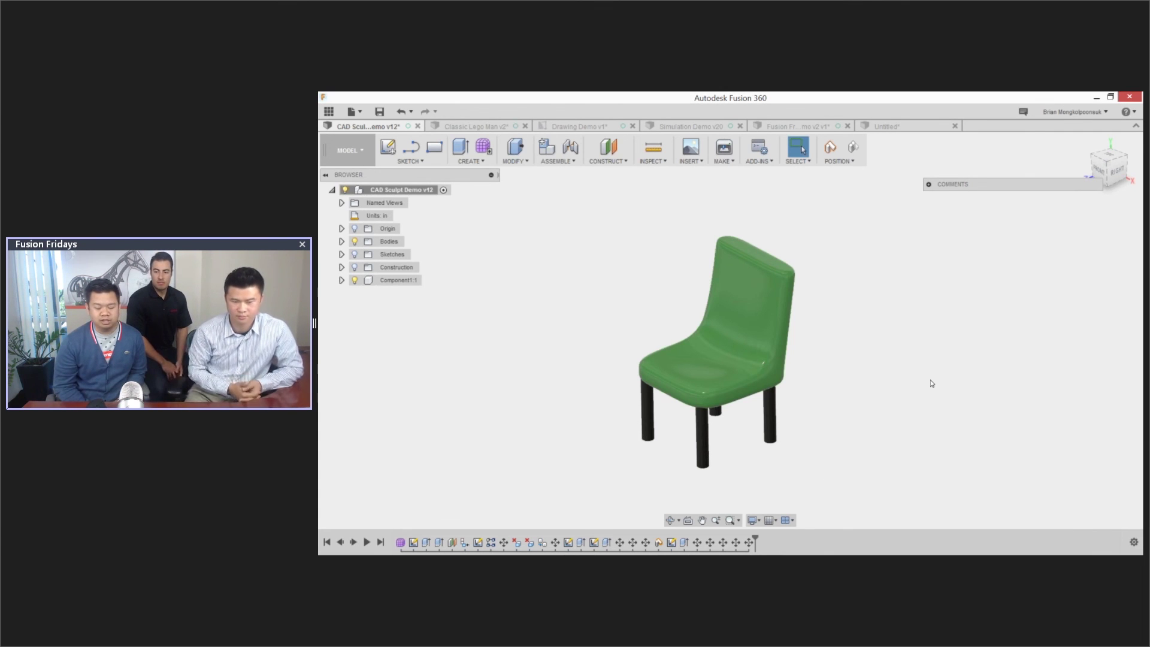